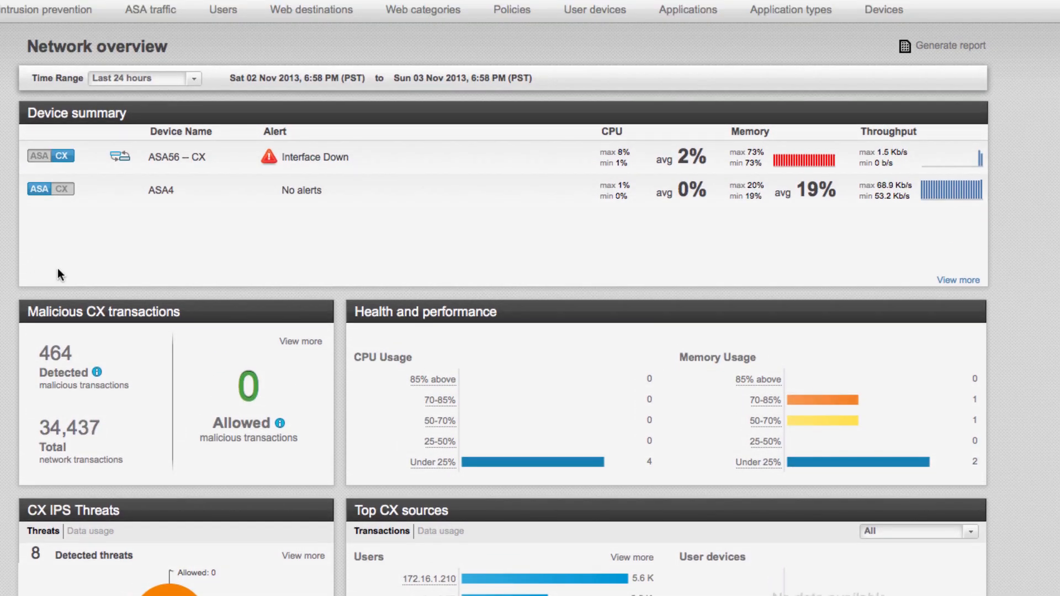
# Switch the ASA56 entry in the device summary to its ASA statistics and back to its CX statistics.
pyautogui.click(180, 157)
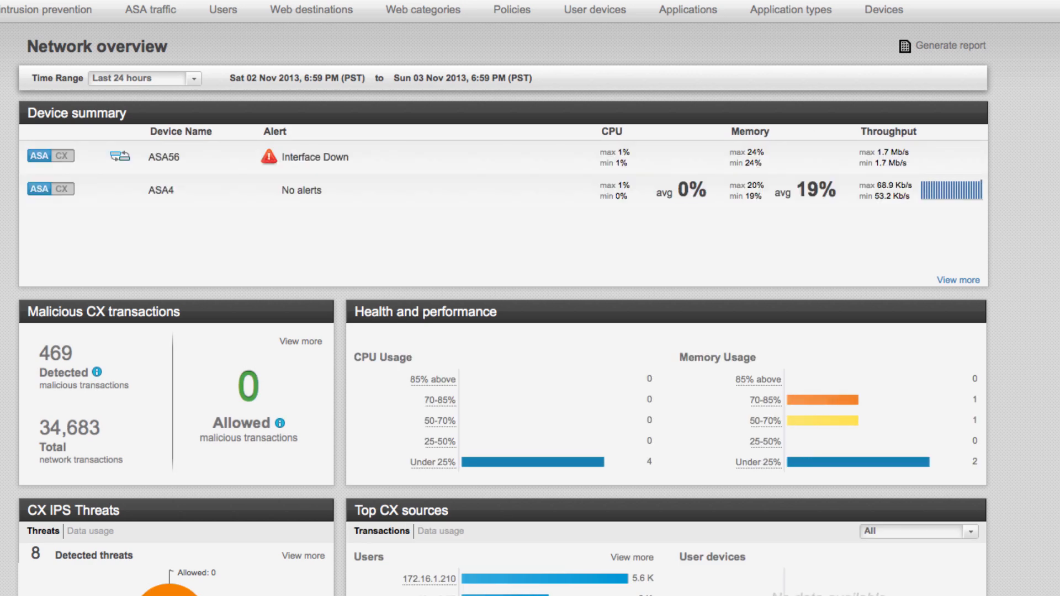
pyautogui.click(62, 156)
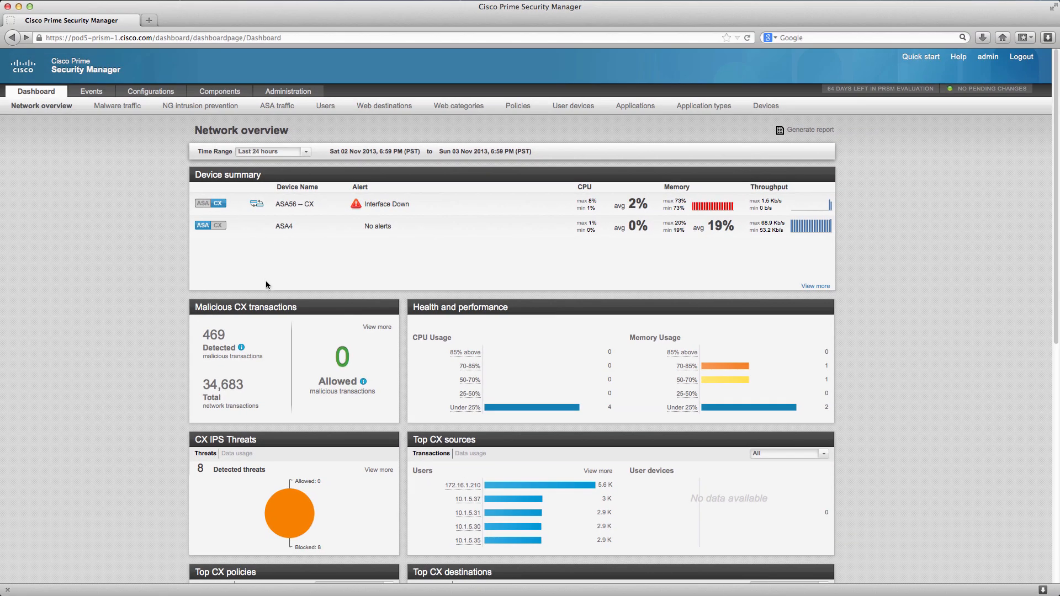
# Open the Licenses administration page and review which licenses are assigned to ASA56 and ASA4.
pyautogui.moveTo(281, 93)
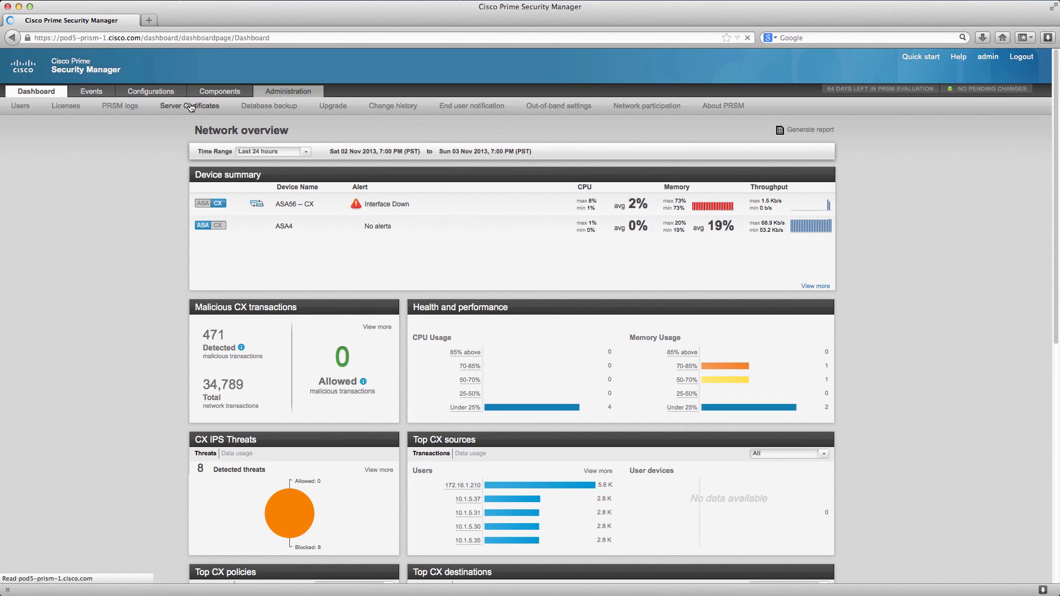
pyautogui.click(66, 110)
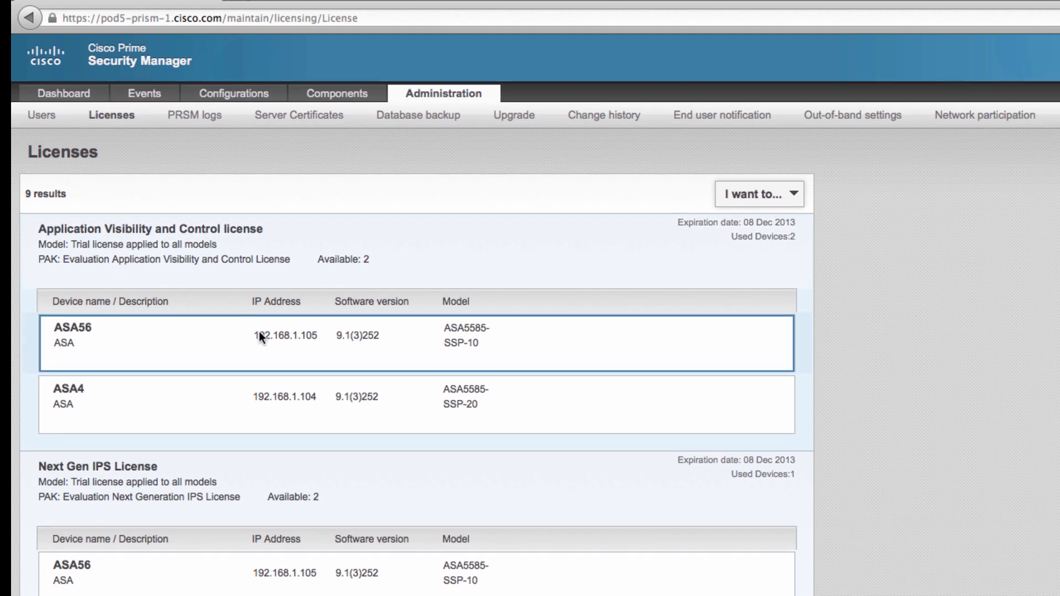
pyautogui.scroll(-3, 376, 403)
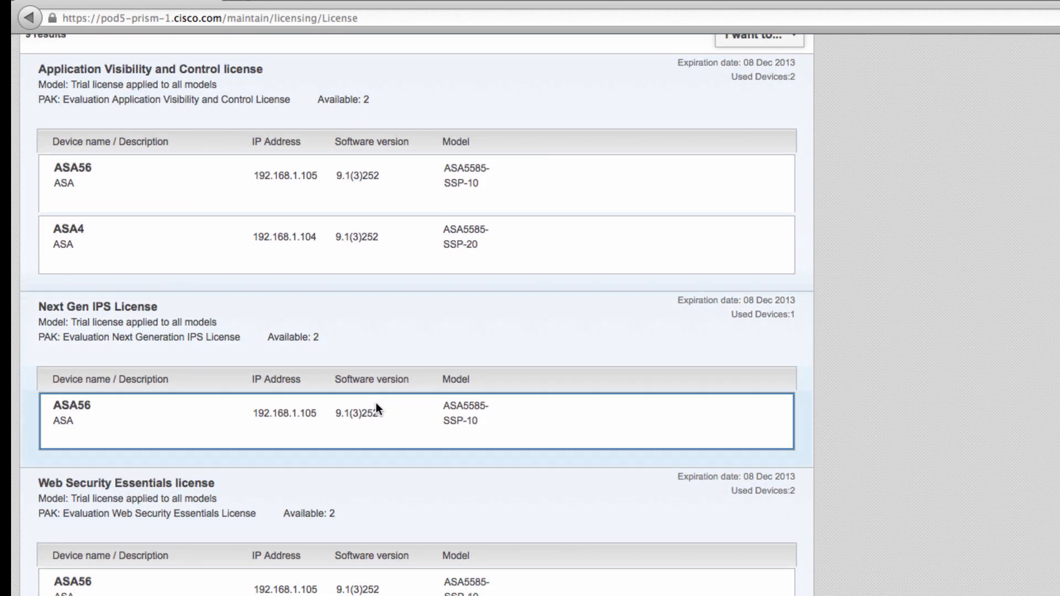
pyautogui.scroll(3, 449, 466)
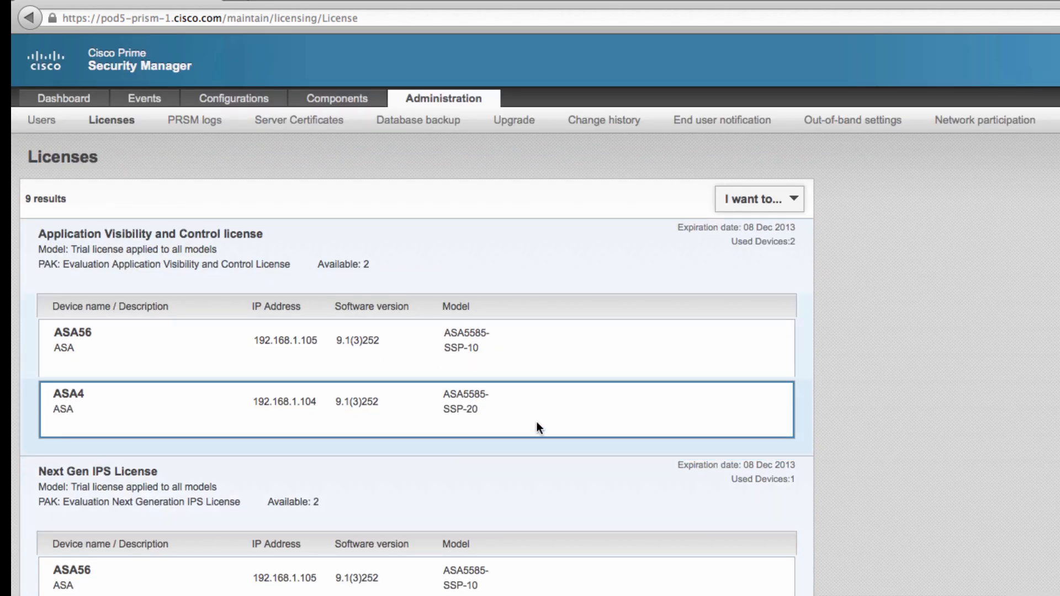
pyautogui.moveTo(256, 511)
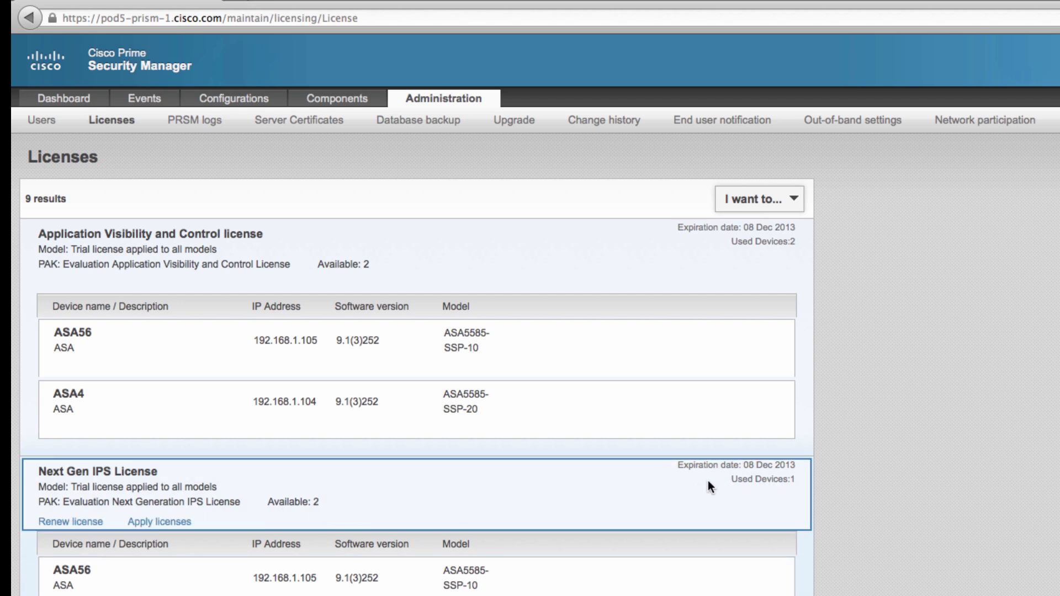
# Examine the form for uploading a license file and close it without uploading anything.
pyautogui.click(767, 203)
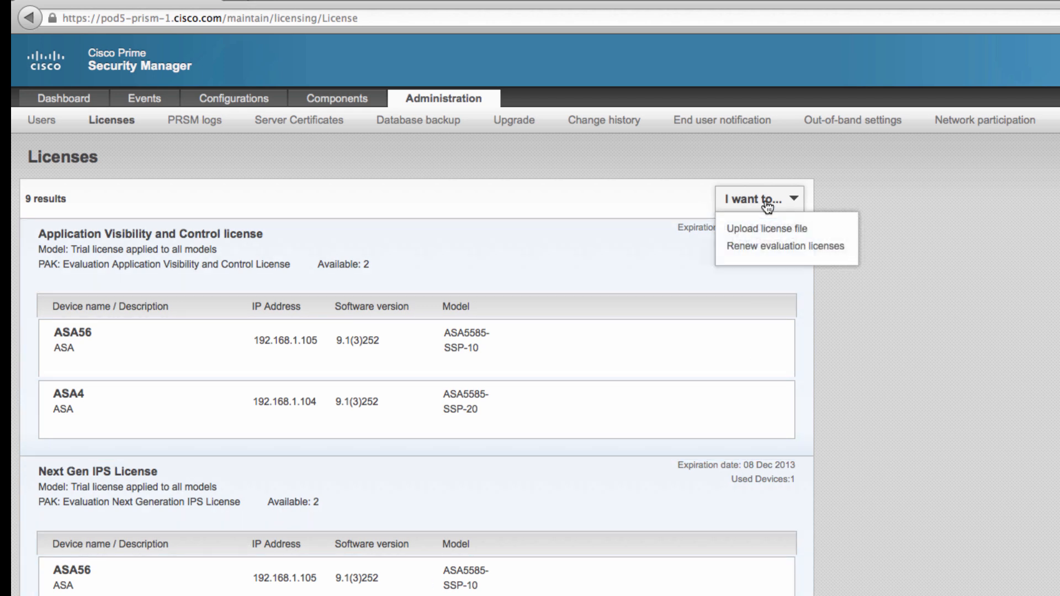
pyautogui.click(763, 228)
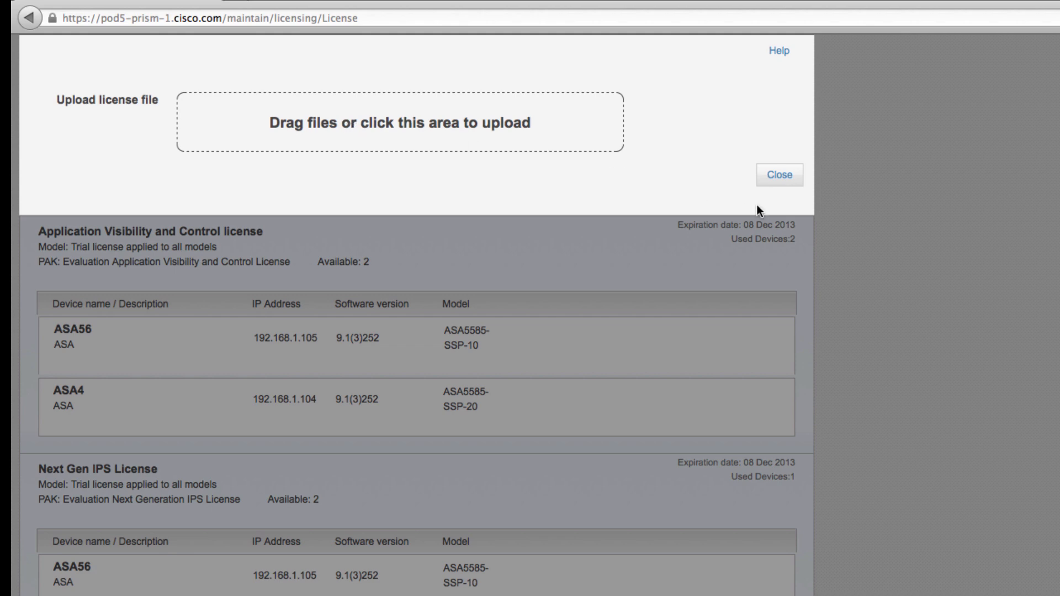
pyautogui.click(783, 179)
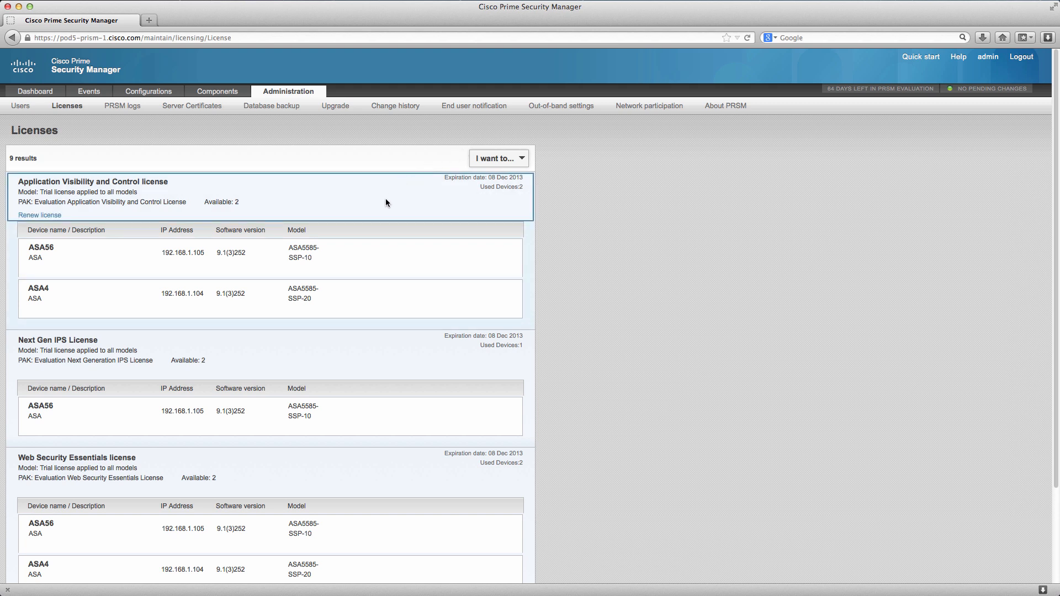
# Apply the Next Gen IPS License to device ASA4.
pyautogui.moveTo(373, 363)
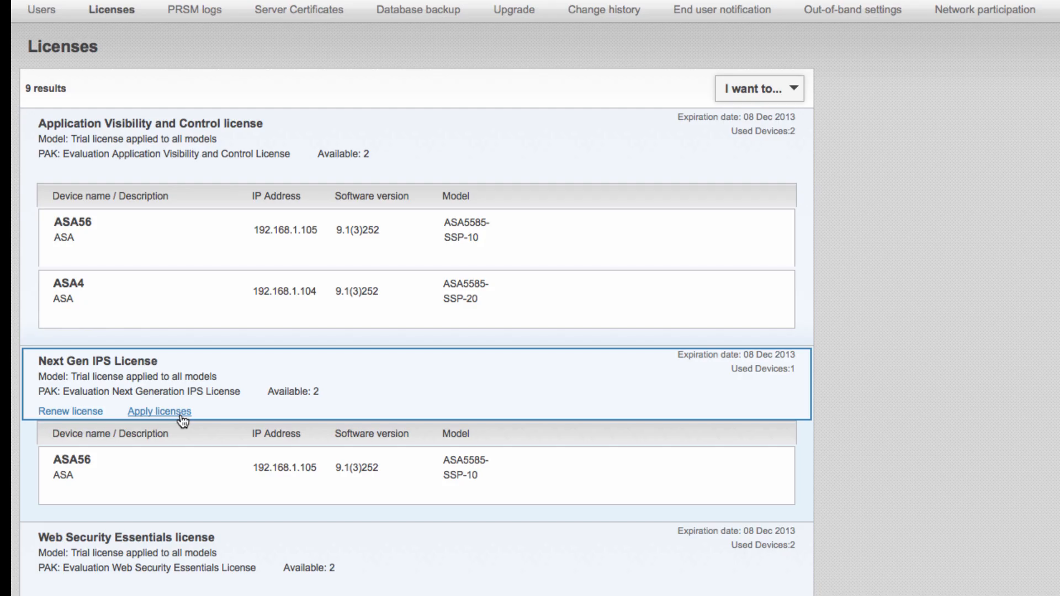
pyautogui.click(181, 414)
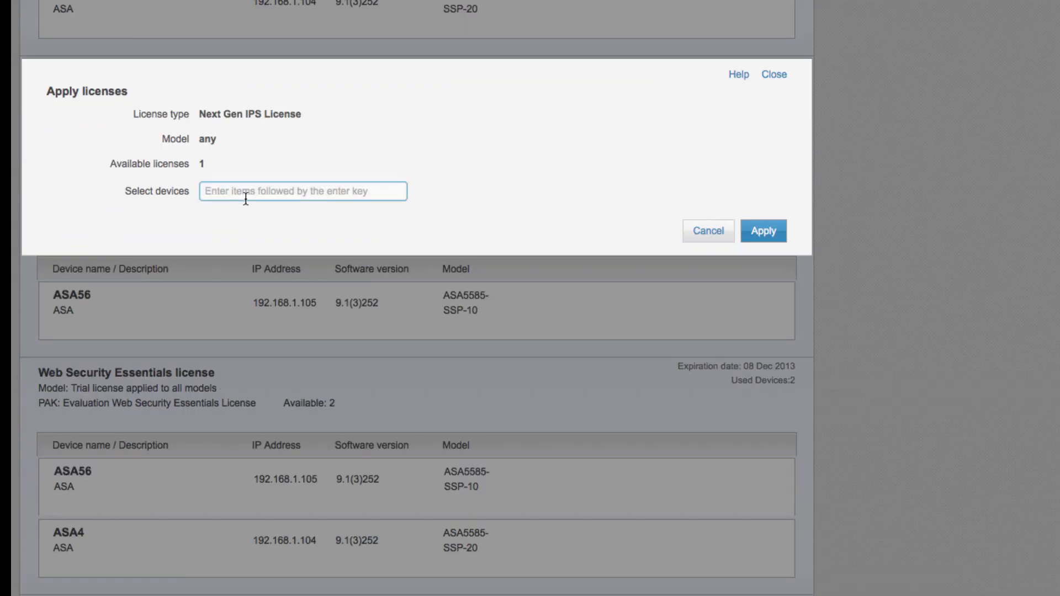
pyautogui.click(246, 185)
pyautogui.write('a')
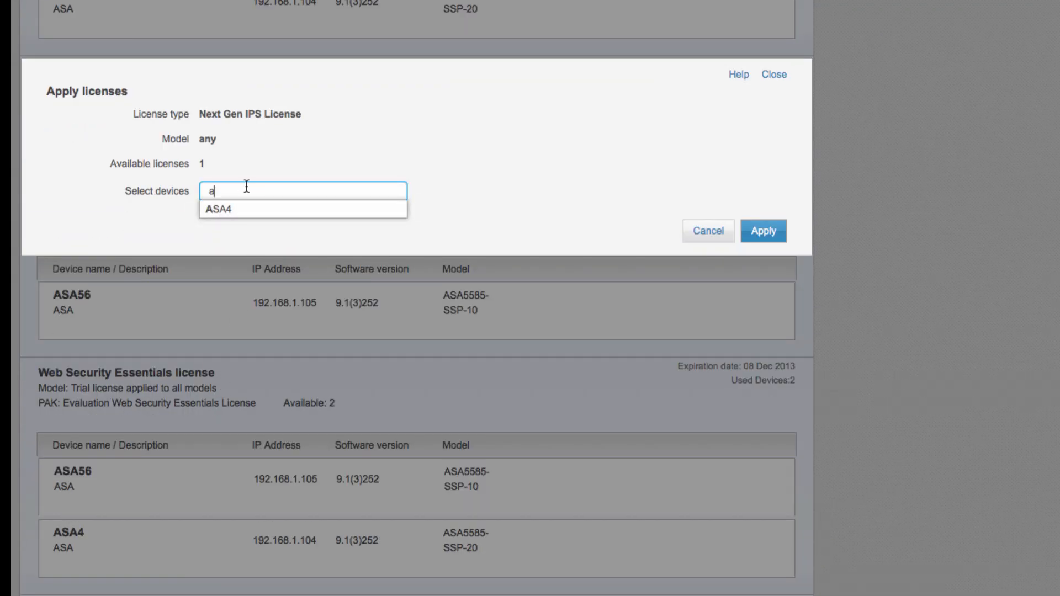
pyautogui.click(236, 210)
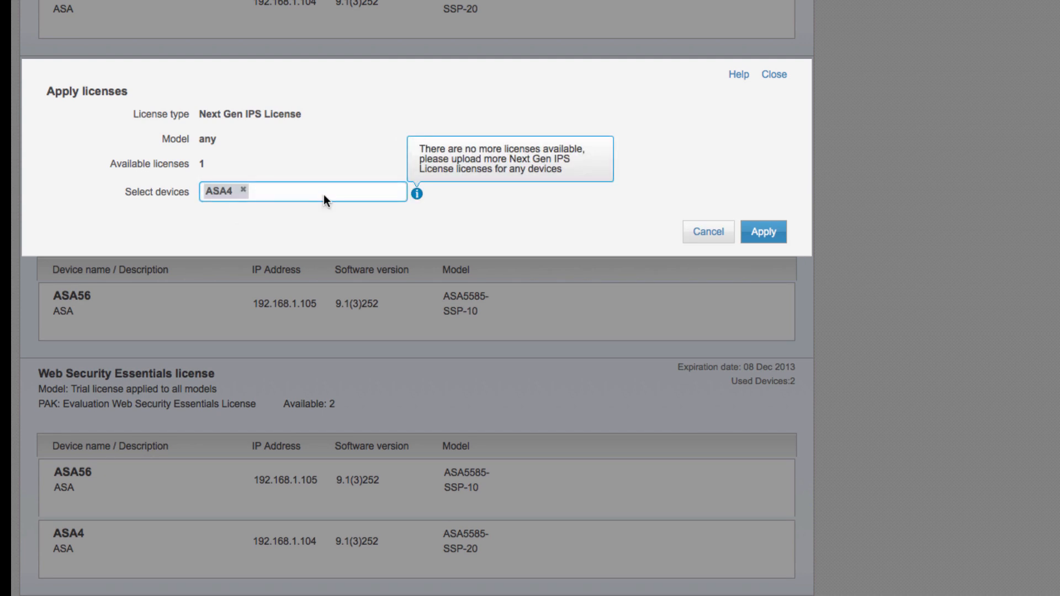
pyautogui.click(756, 232)
# Open the pending changes from ASA4's entry under the Next Gen IPS License and commit them.
pyautogui.moveTo(743, 236)
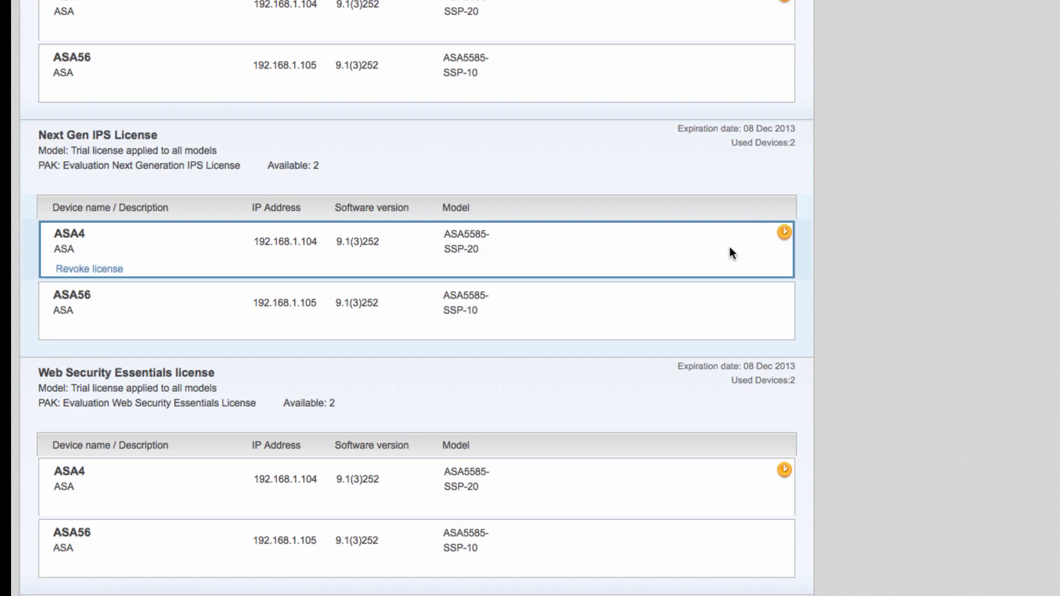
pyautogui.click(783, 239)
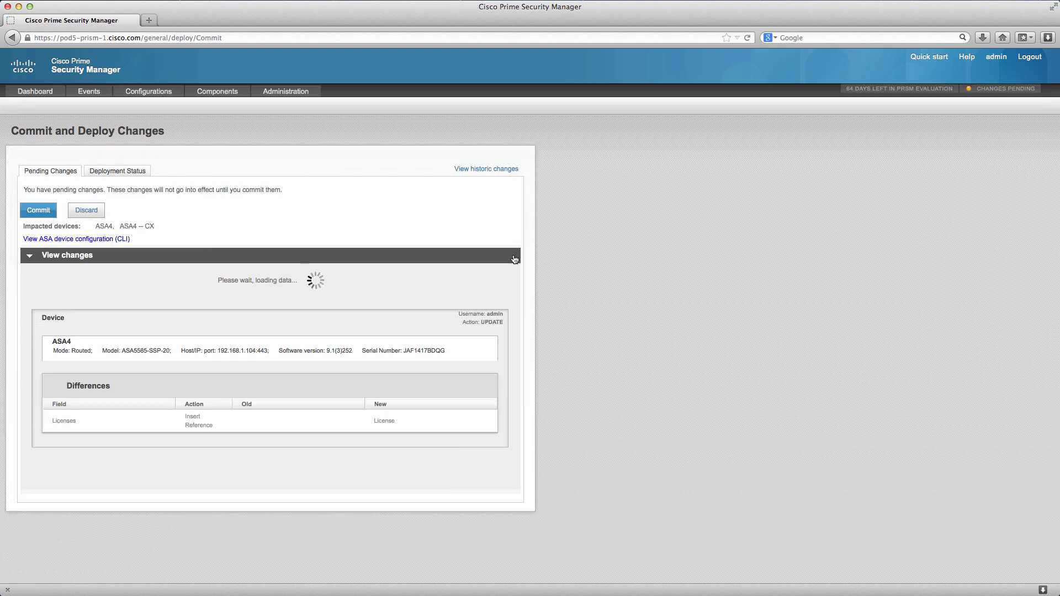
pyautogui.click(29, 211)
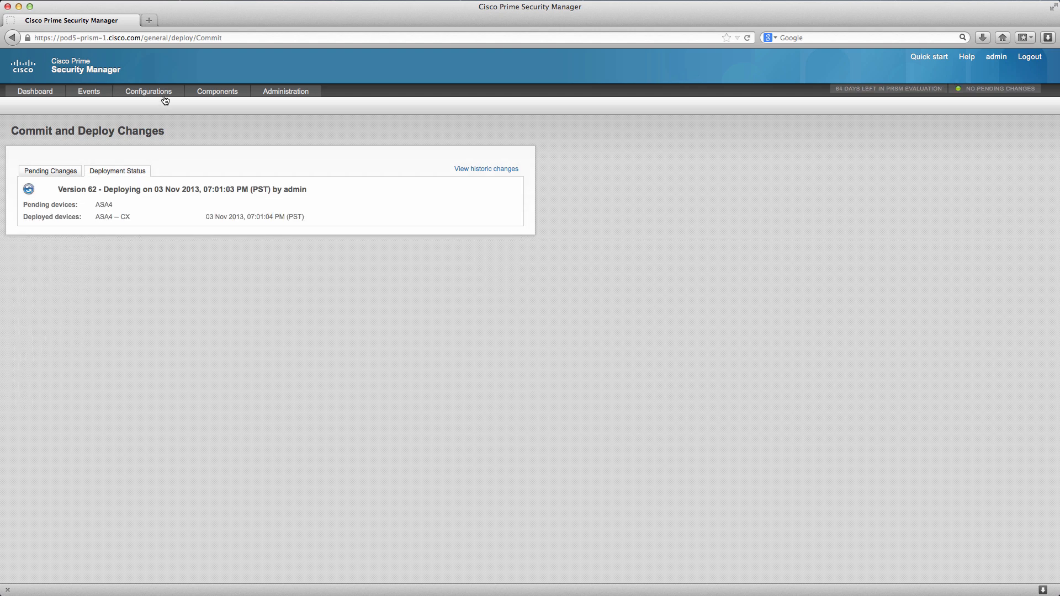
# Open the Policies/Settings configuration, switch to the Repository view and expand the standby device of ASA56.
pyautogui.moveTo(157, 91)
pyautogui.click(49, 110)
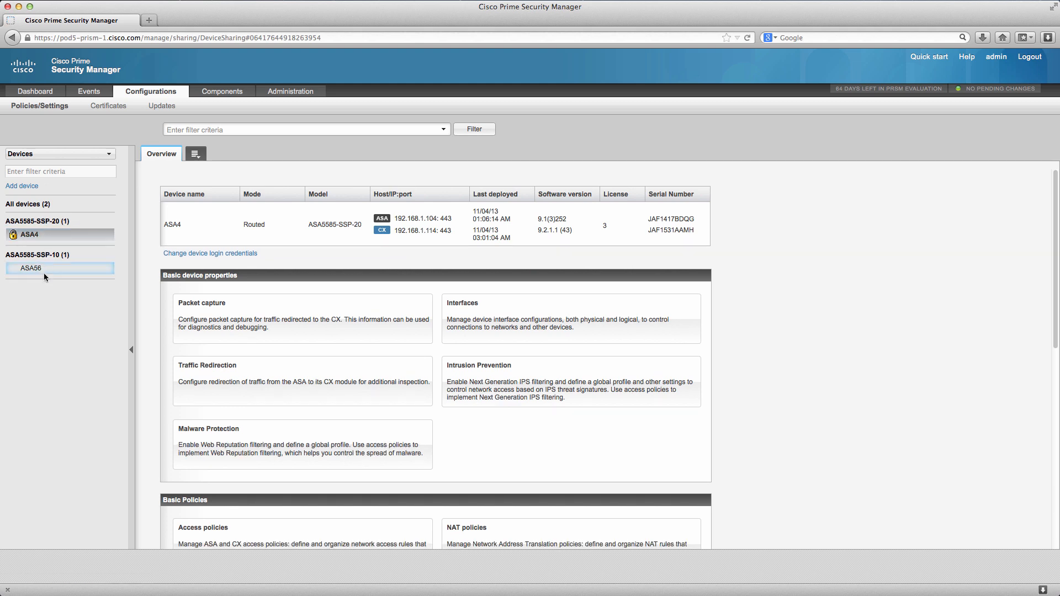
pyautogui.click(106, 154)
pyautogui.click(40, 184)
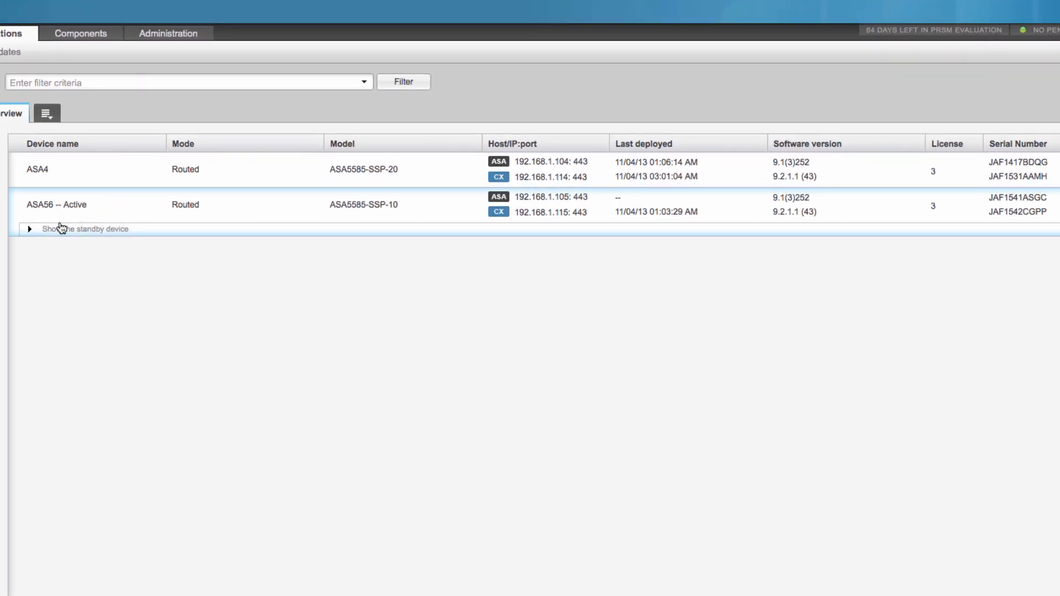
pyautogui.click(30, 230)
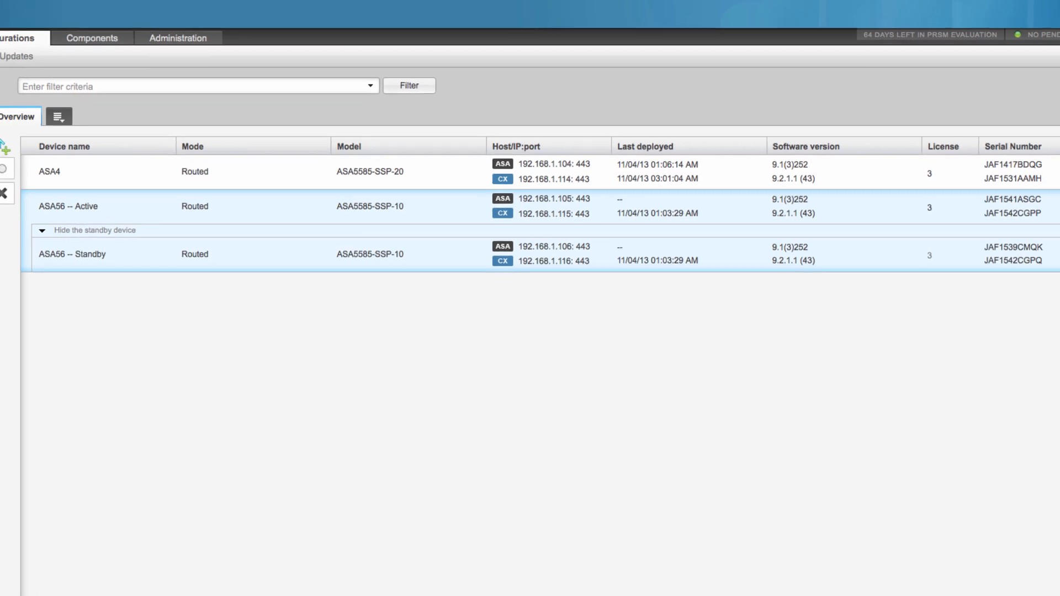
# Switch back to the Devices view, inspect ASA4's Traffic Redirection settings and return to its overview.
pyautogui.click(35, 147)
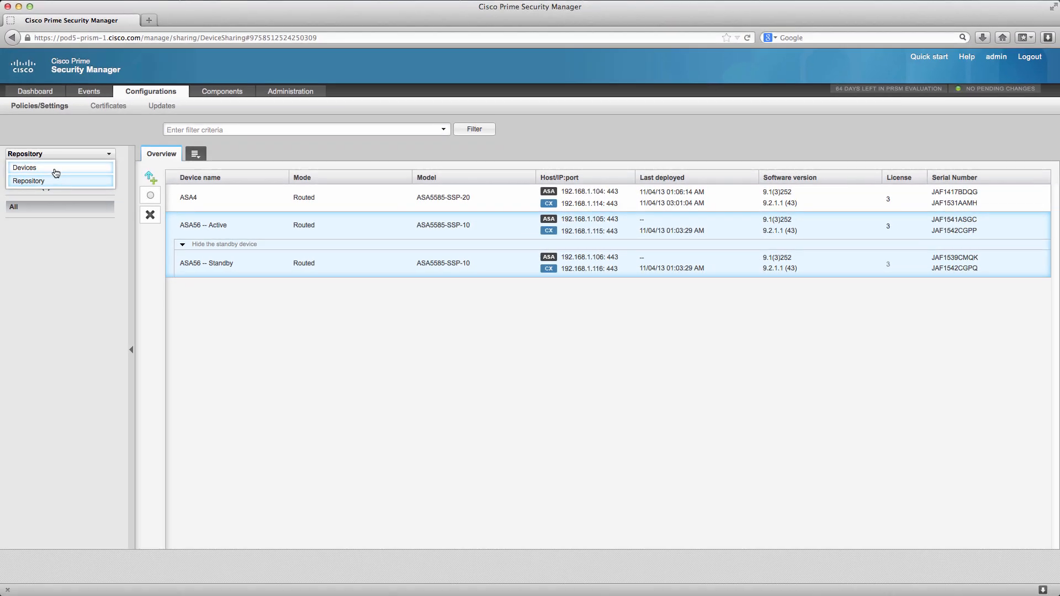
pyautogui.click(56, 168)
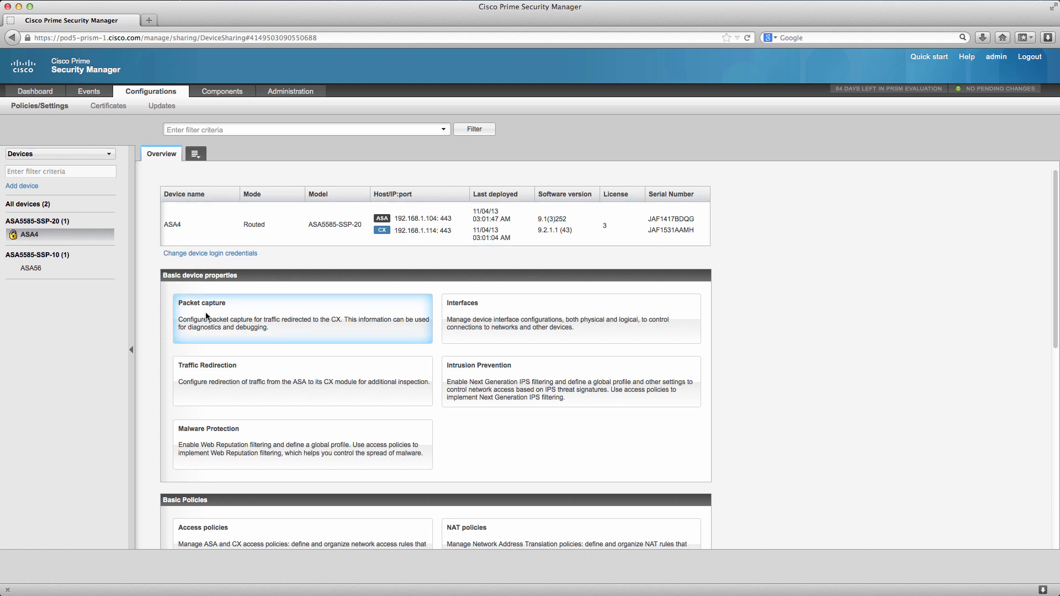
pyautogui.click(375, 369)
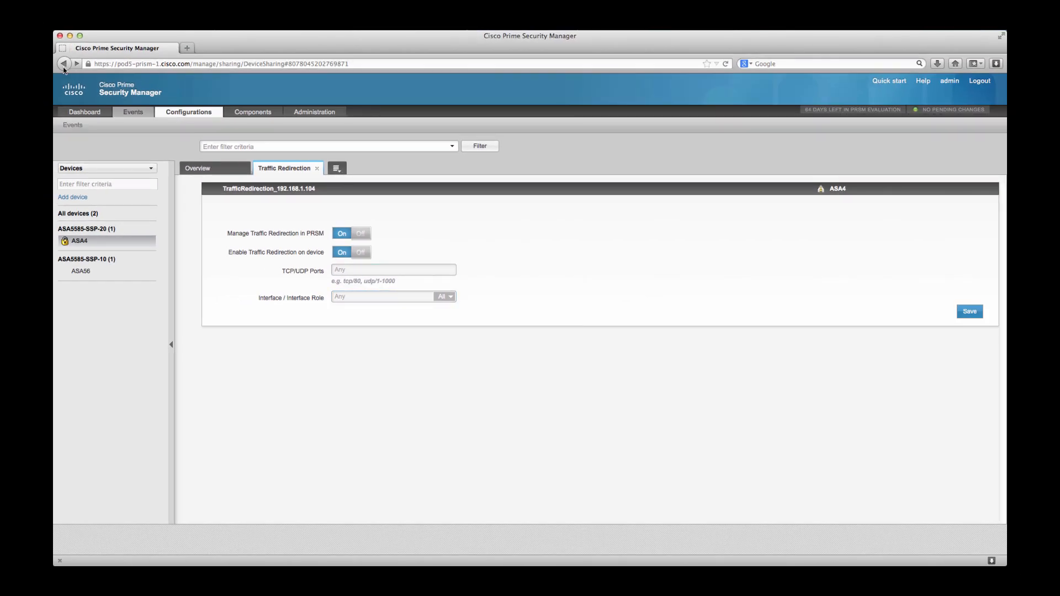
pyautogui.click(64, 64)
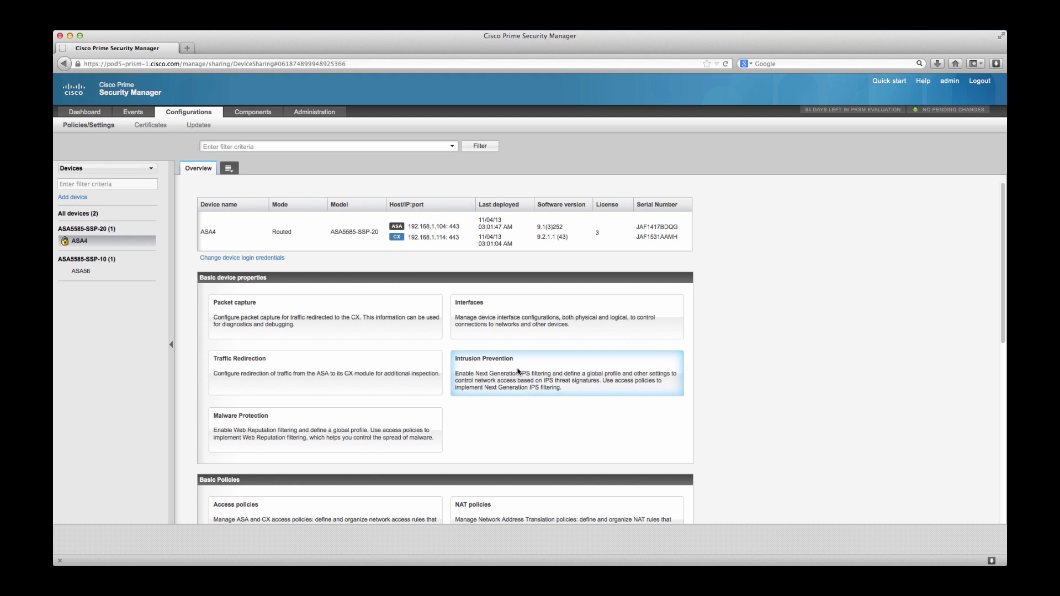
# Look through the configuration categories in ASA4's overview and open its Access policies.
pyautogui.scroll(-3, 518, 372)
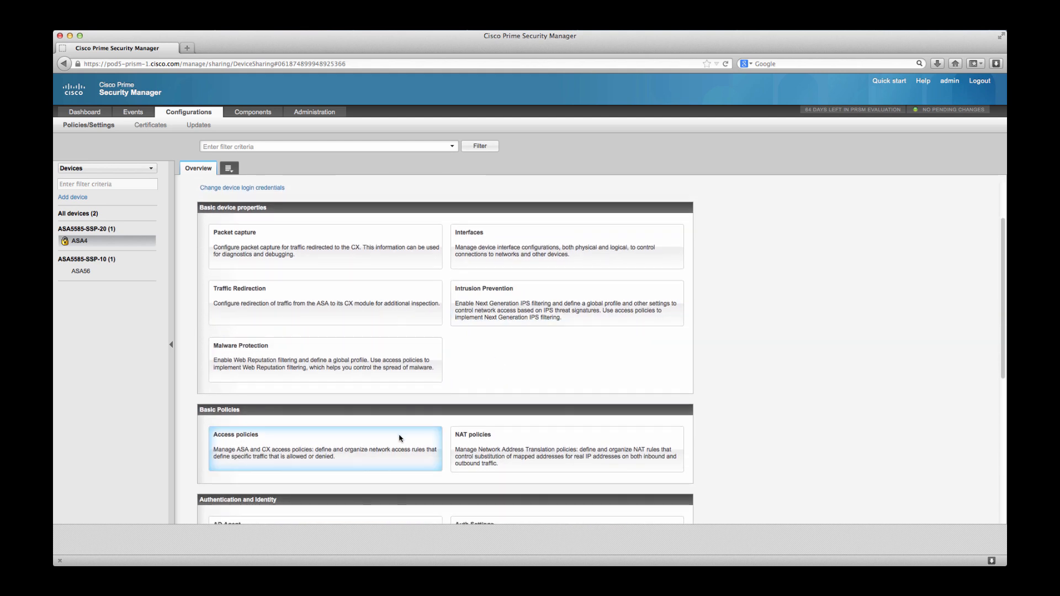
pyautogui.scroll(-6, 402, 436)
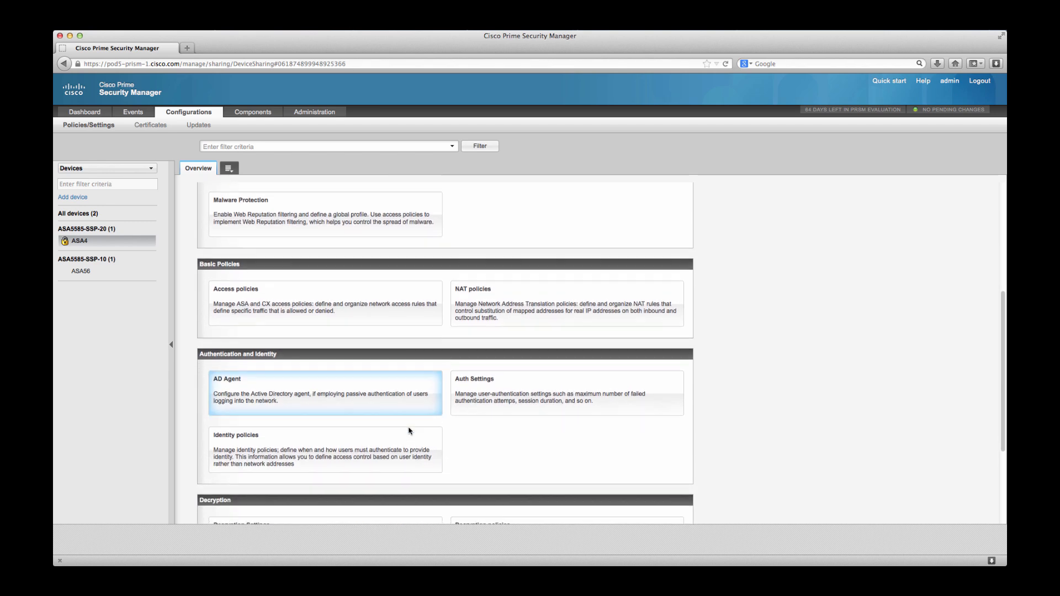
pyautogui.scroll(-5, 411, 428)
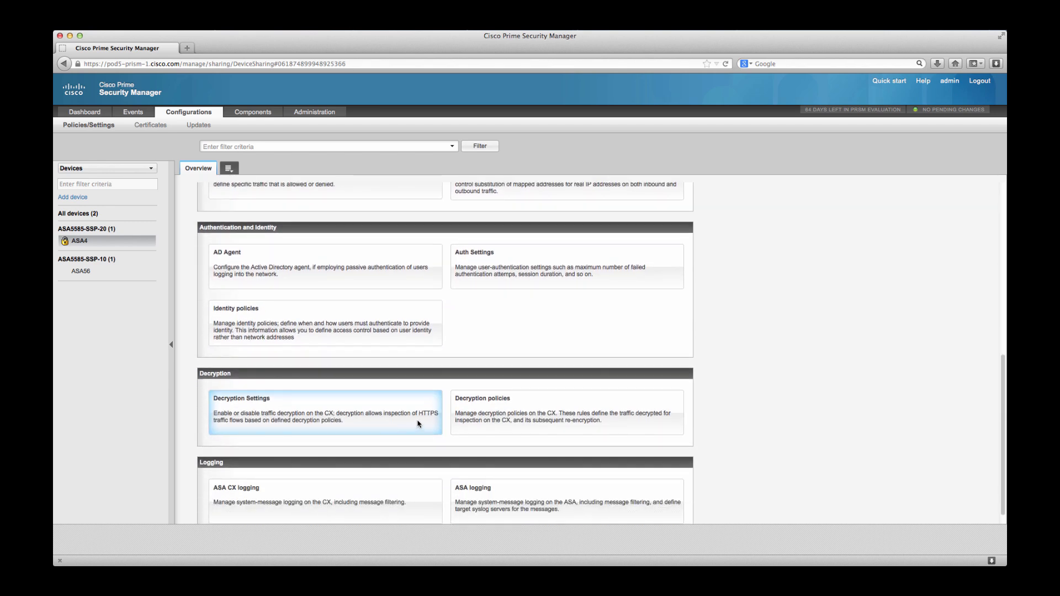
pyautogui.scroll(13, 419, 423)
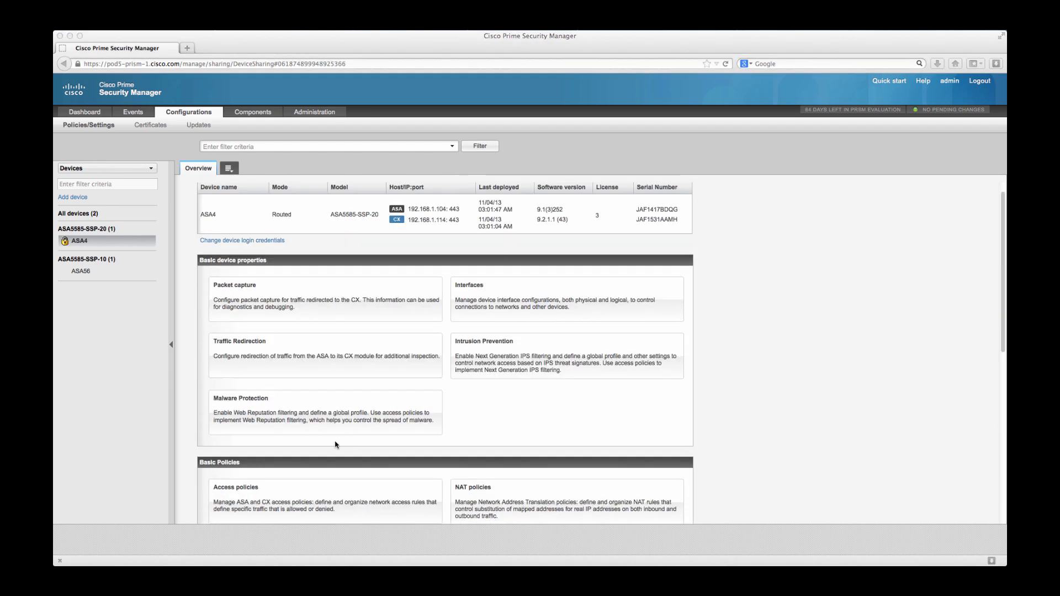
pyautogui.click(316, 495)
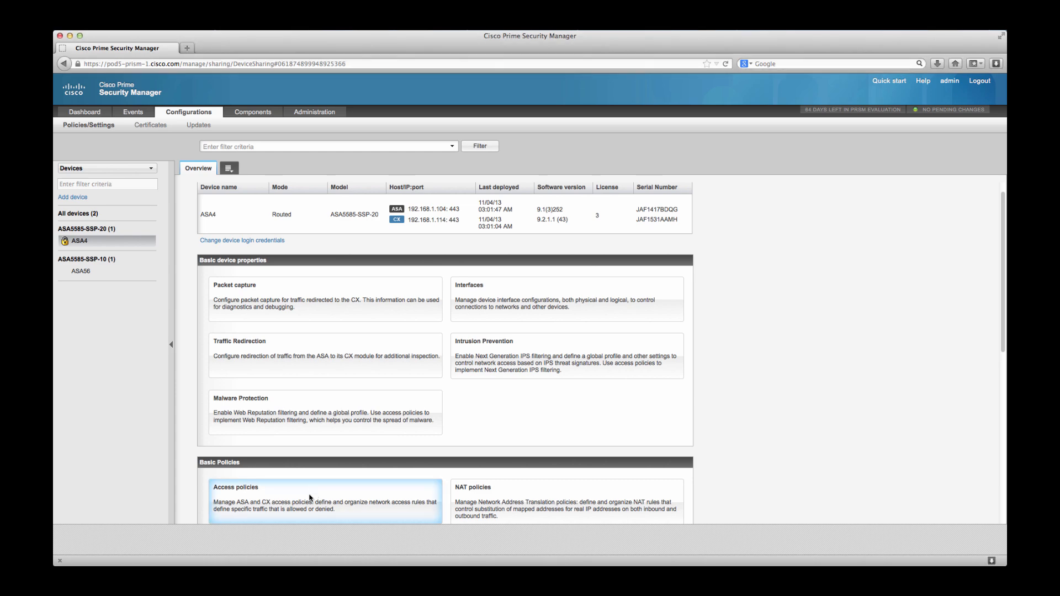
pyautogui.click(309, 498)
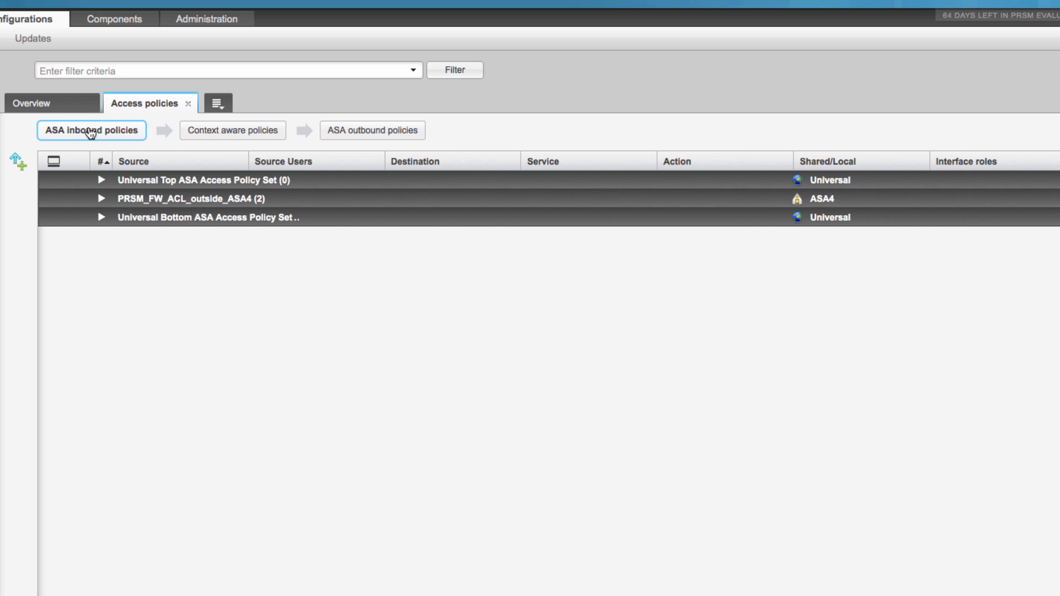
# View ASA4's context aware policies and ASA outbound policies, ending on the context aware policies.
pyautogui.click(226, 135)
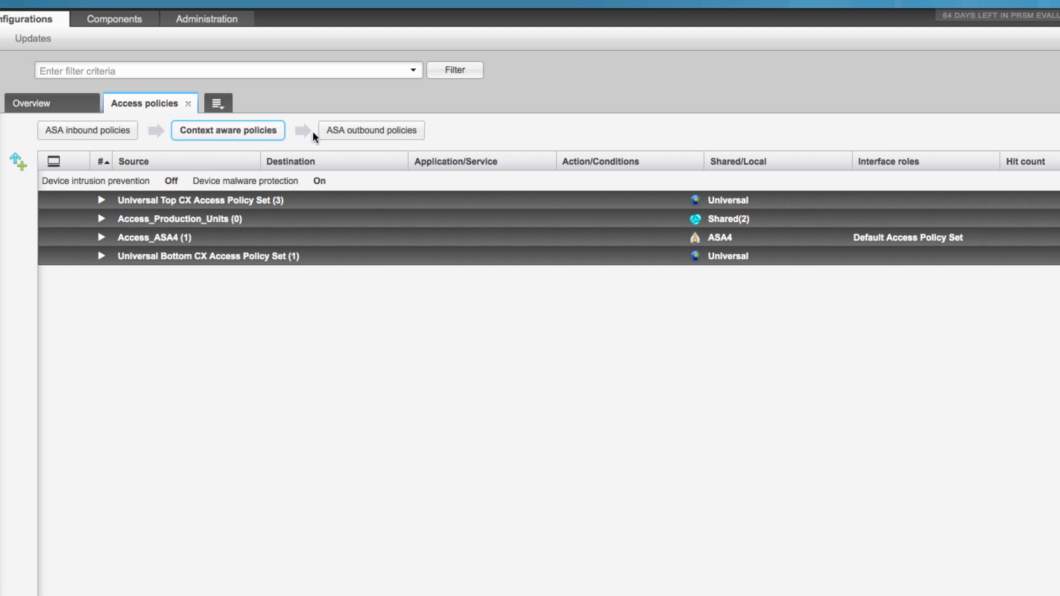
pyautogui.click(338, 131)
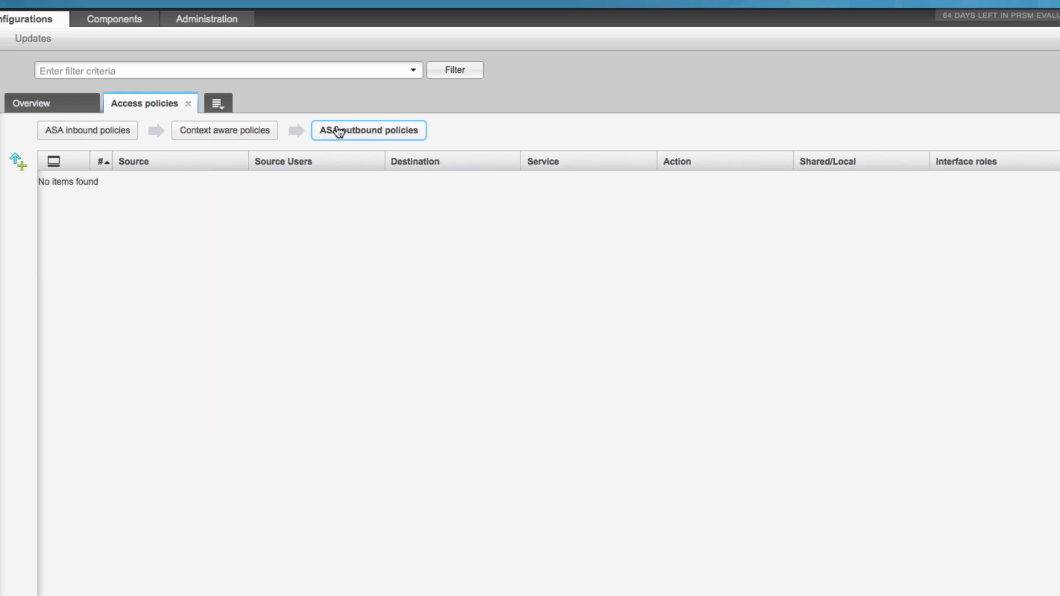
pyautogui.click(253, 130)
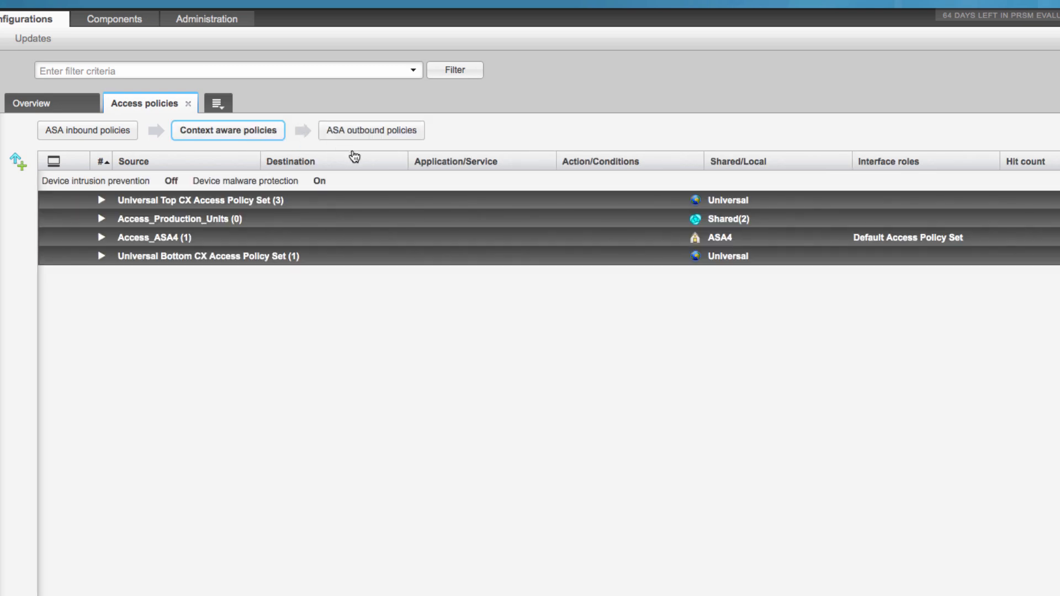
# Expand the Universal Top CX Access Policy Set and the Access_ASA4 policy set to show their policies.
pyautogui.click(107, 204)
pyautogui.click(104, 201)
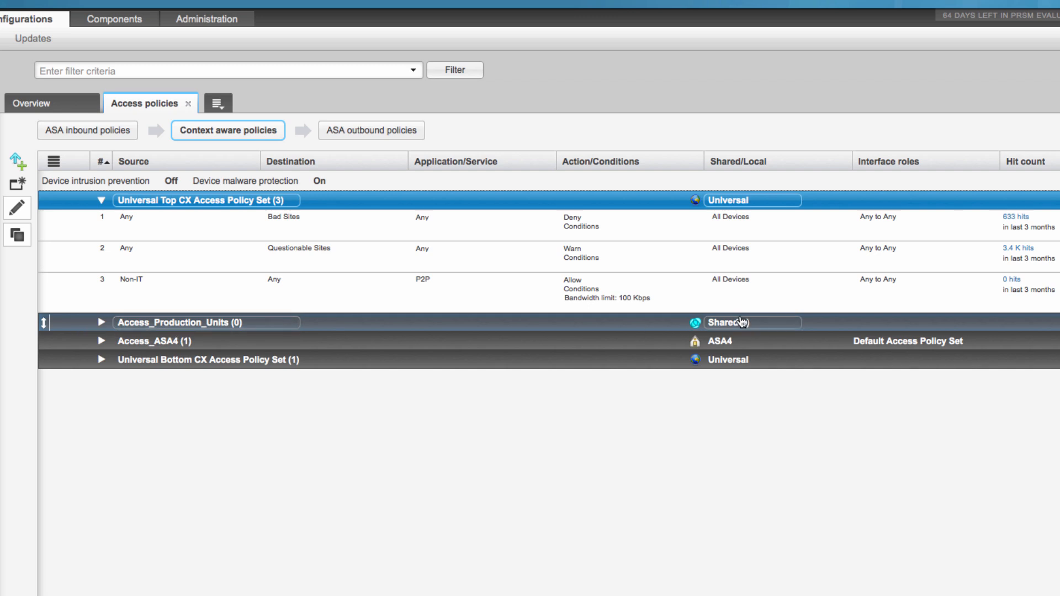
pyautogui.click(645, 341)
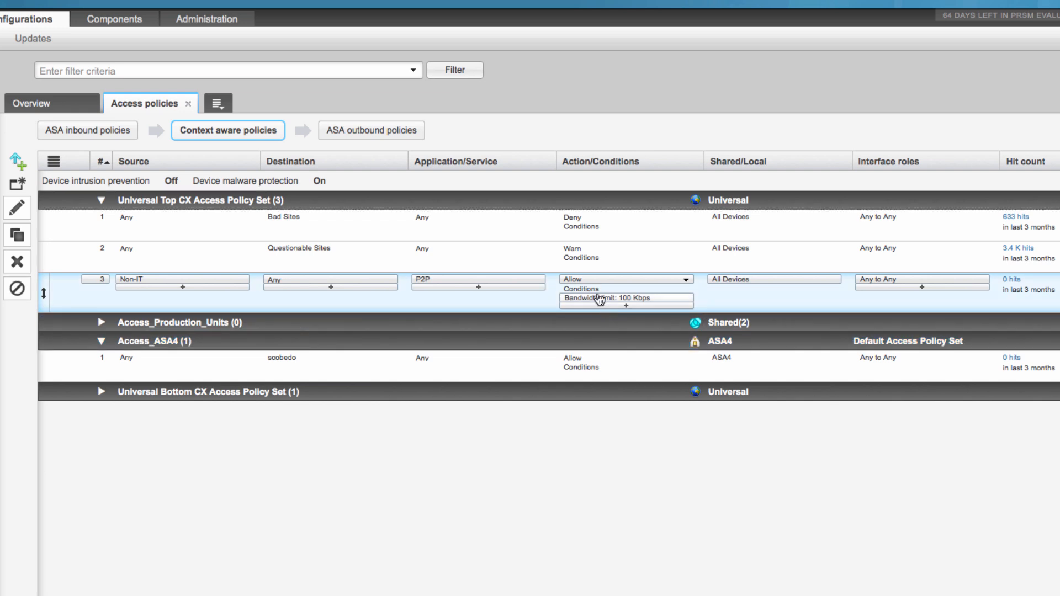
# Open the universal Rate Limit P2P policy for editing and inspect its Non-IT source identity object, including the included and excluded groups.
pyautogui.click(24, 210)
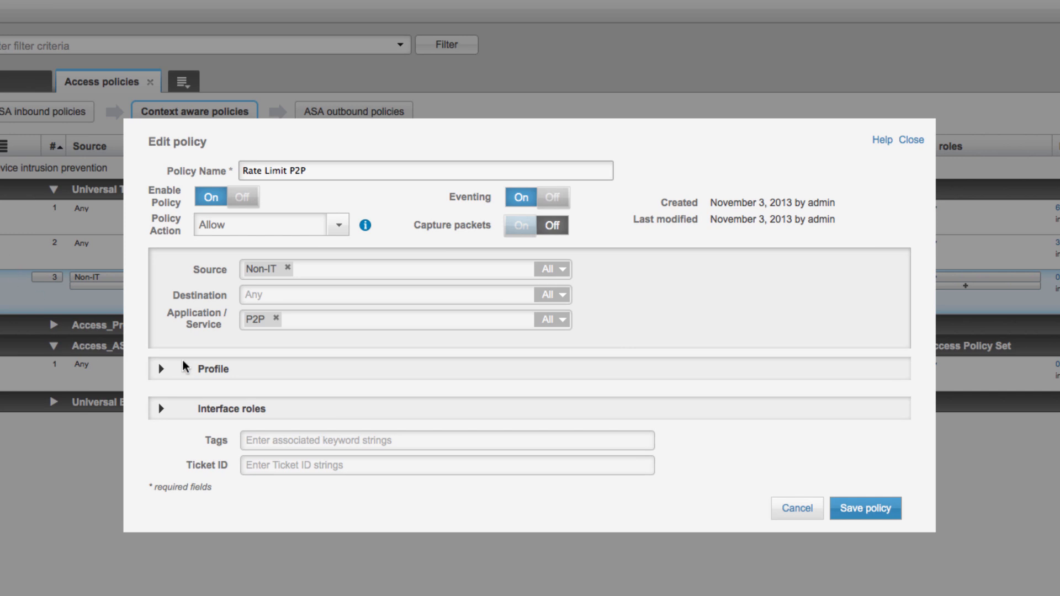
pyautogui.doubleClick(257, 269)
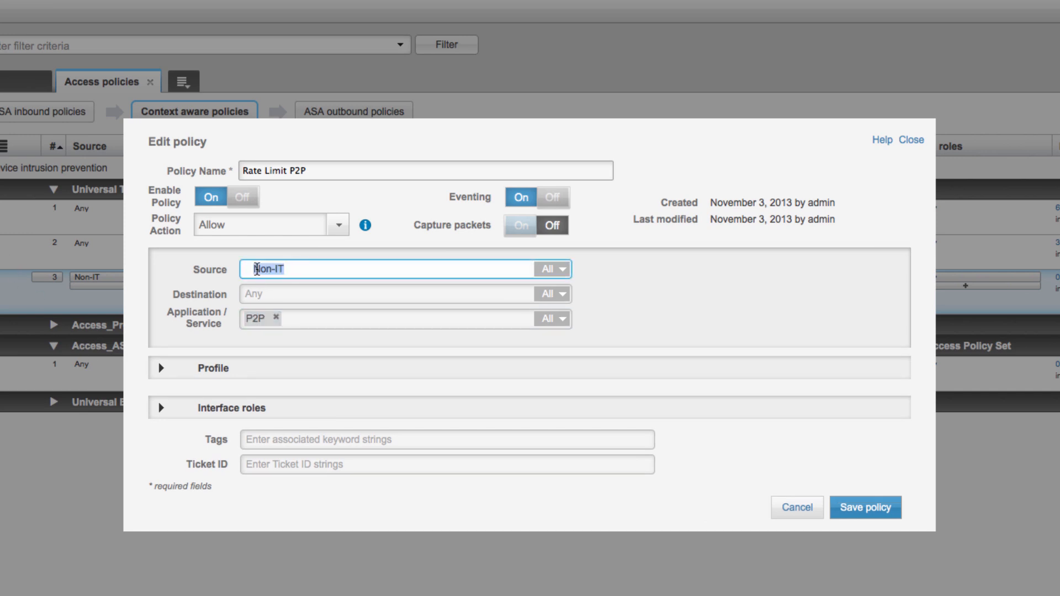
pyautogui.moveTo(257, 269)
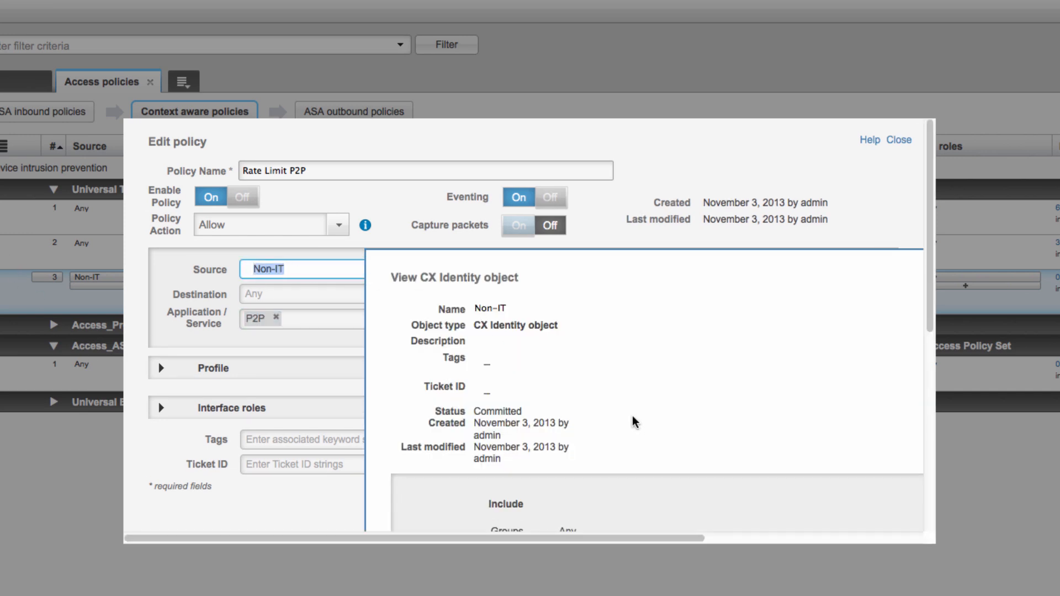
pyautogui.scroll(-1, 640, 422)
pyautogui.scroll(-5, 640, 422)
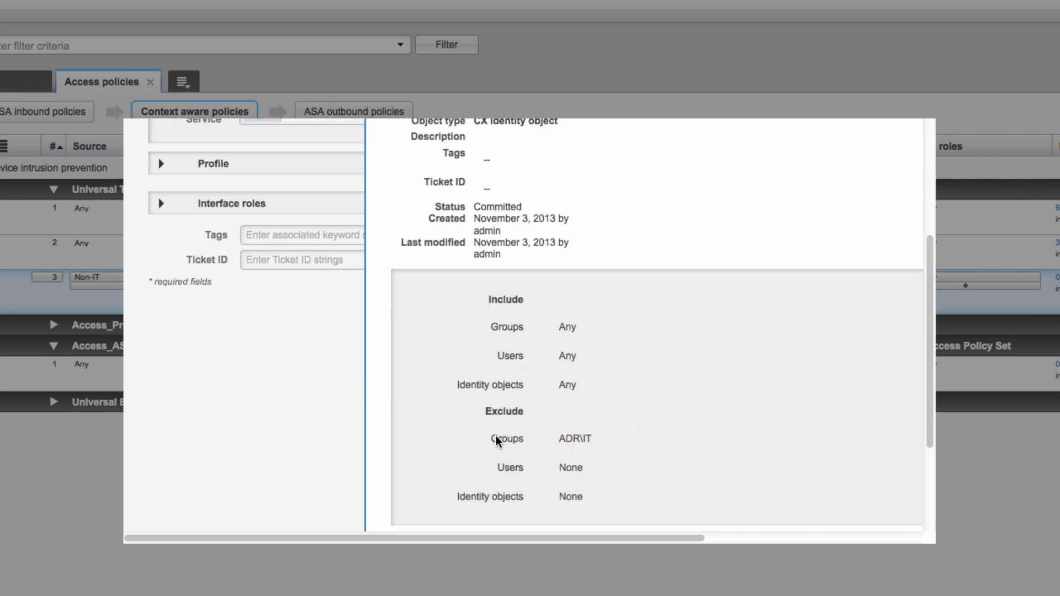
pyautogui.moveTo(481, 412); pyautogui.dragTo(622, 444)
pyautogui.scroll(6, 712, 409)
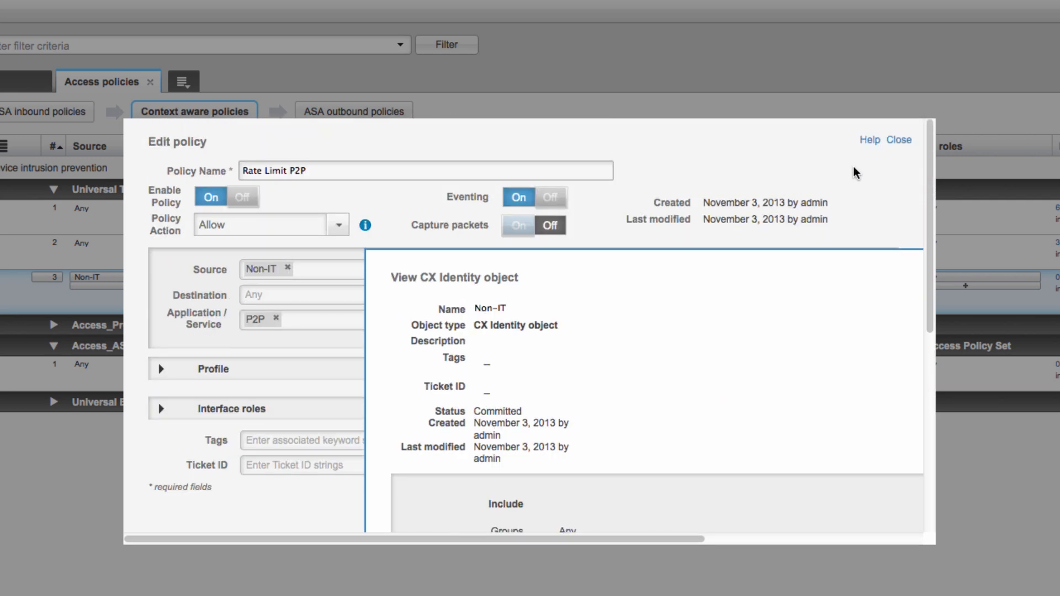
pyautogui.click(892, 143)
# Review the Rate Limit P2P policy's profile bandwidth limit and its P2P application object, and leave the policy editor.
pyautogui.click(161, 369)
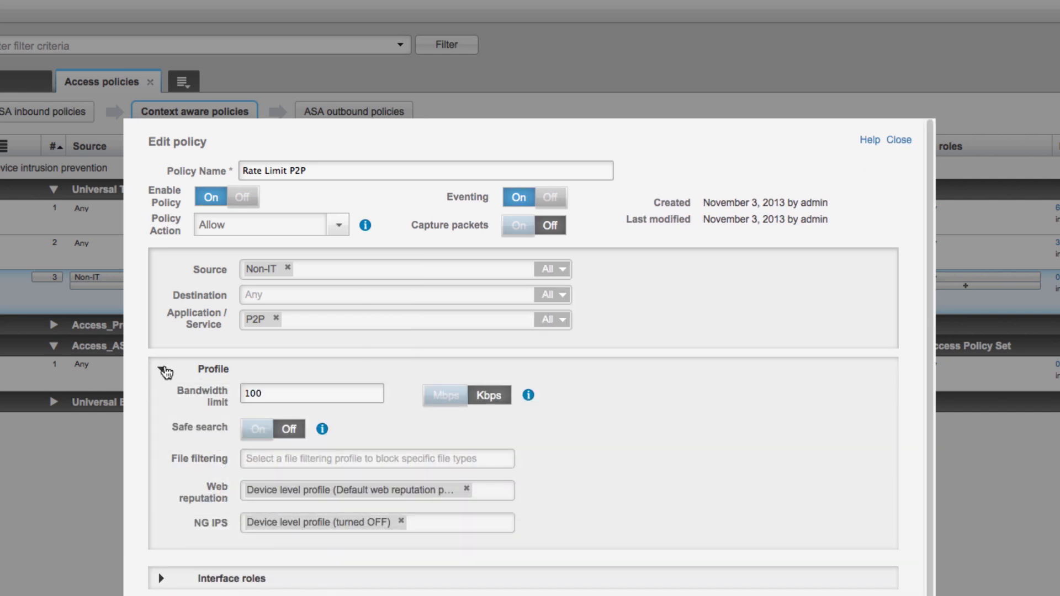
pyautogui.moveTo(280, 394); pyautogui.dragTo(250, 393)
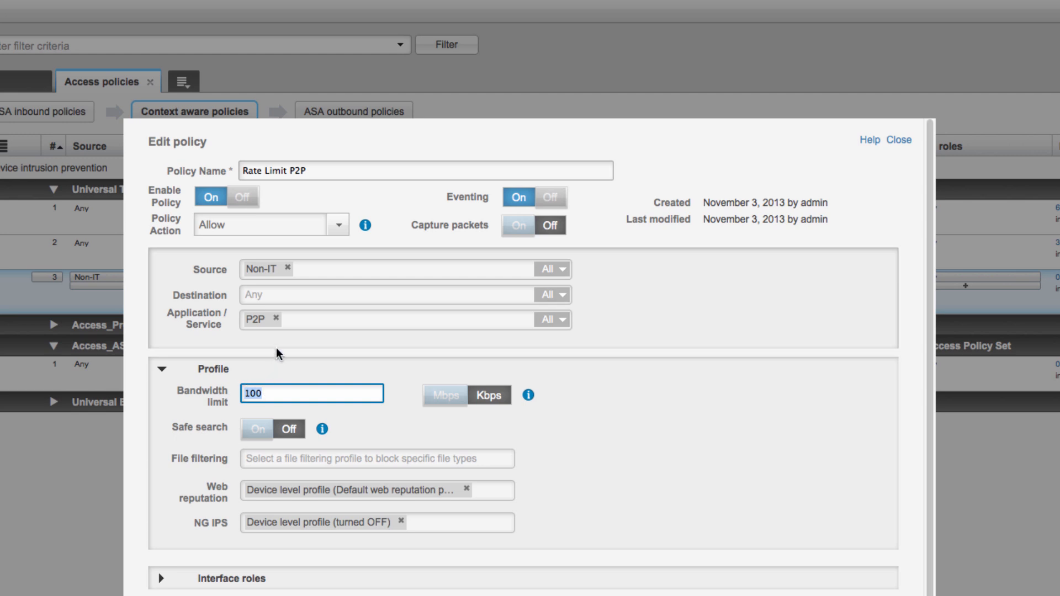
pyautogui.click(261, 321)
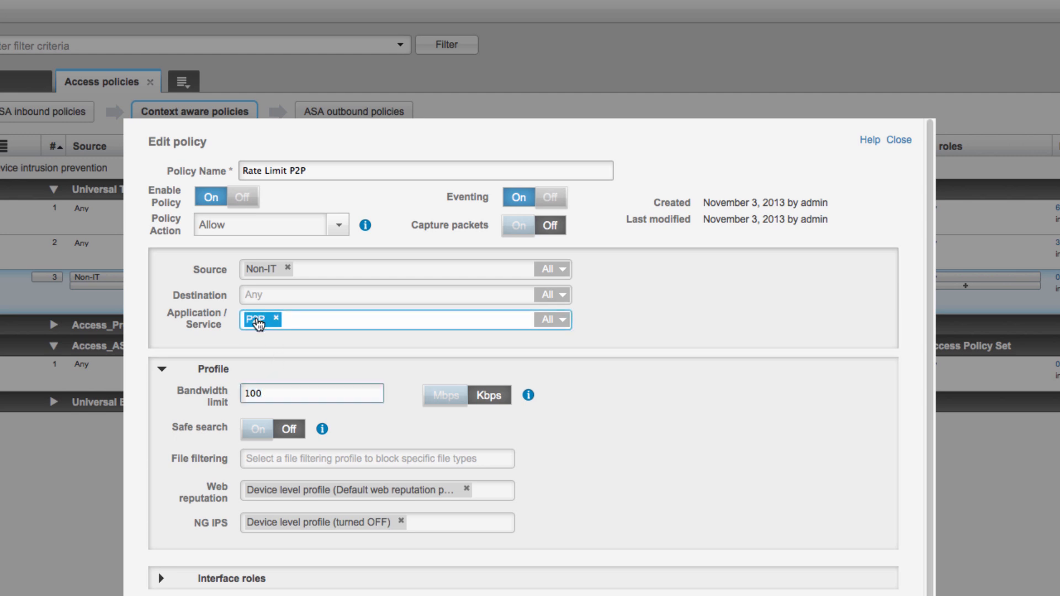
pyautogui.doubleClick(258, 323)
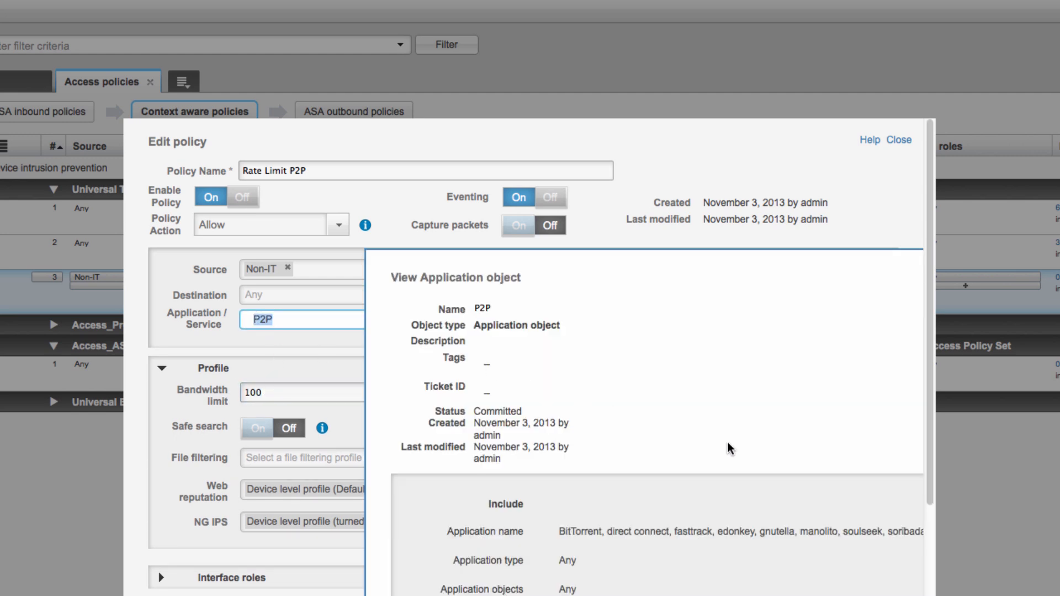
pyautogui.scroll(-3, 728, 445)
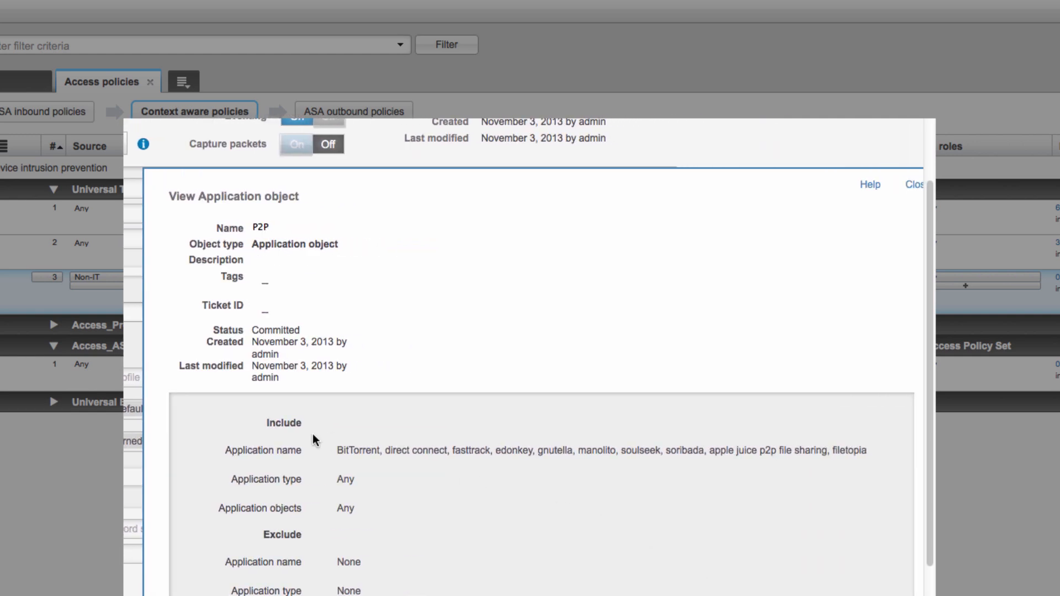
pyautogui.click(912, 184)
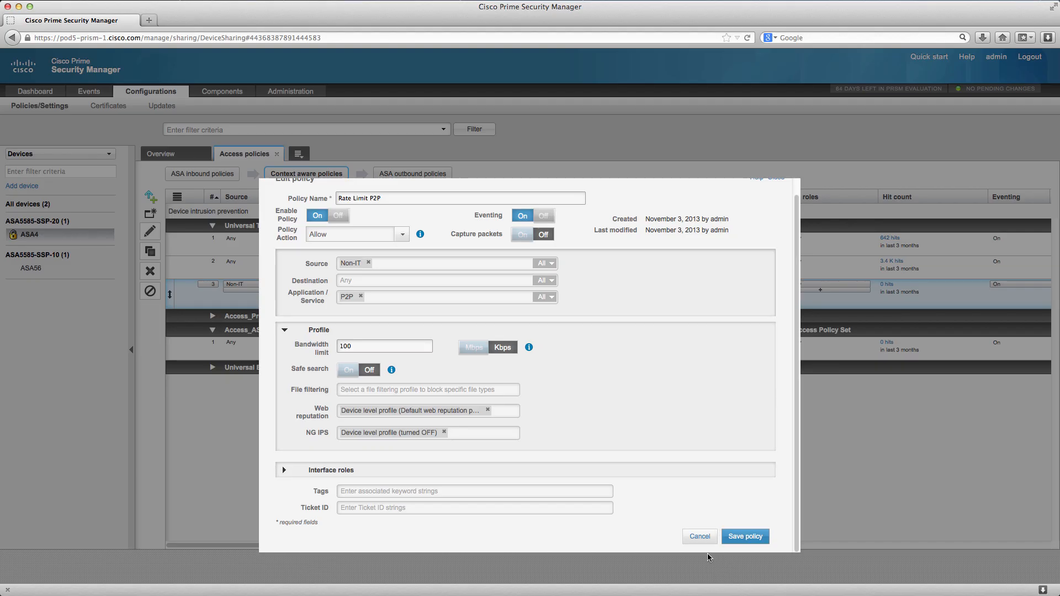
pyautogui.click(699, 537)
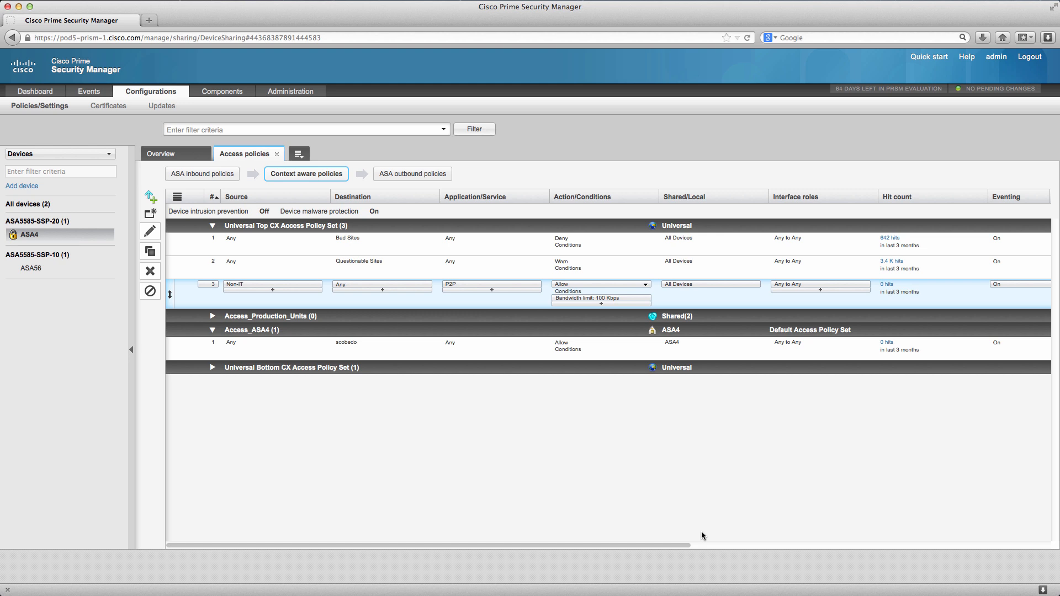
# Open ASA4's Intrusion Prevention settings and turn intrusion prevention on.
pyautogui.click(306, 157)
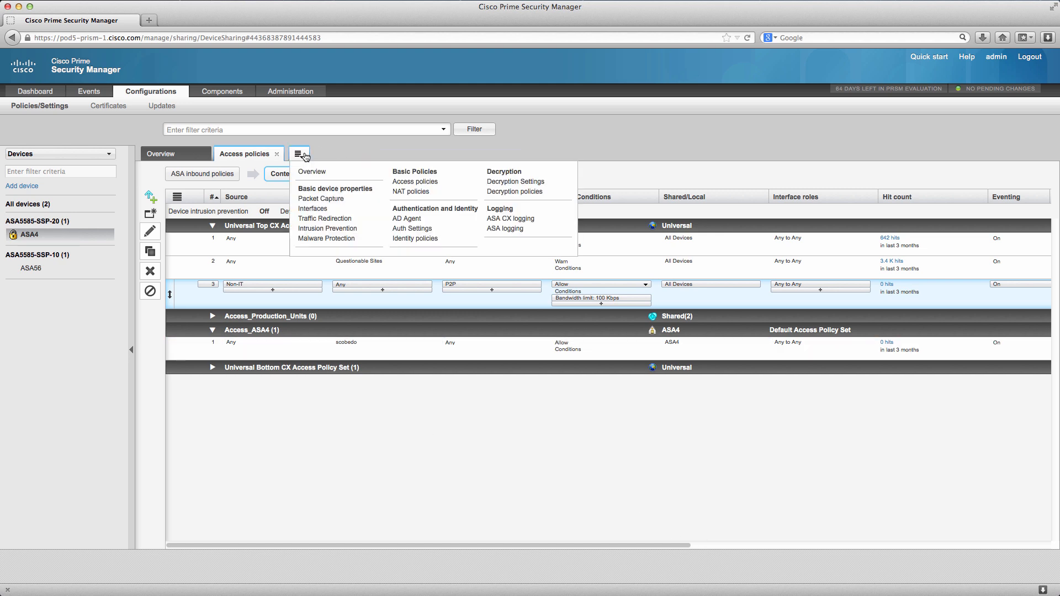
pyautogui.click(315, 229)
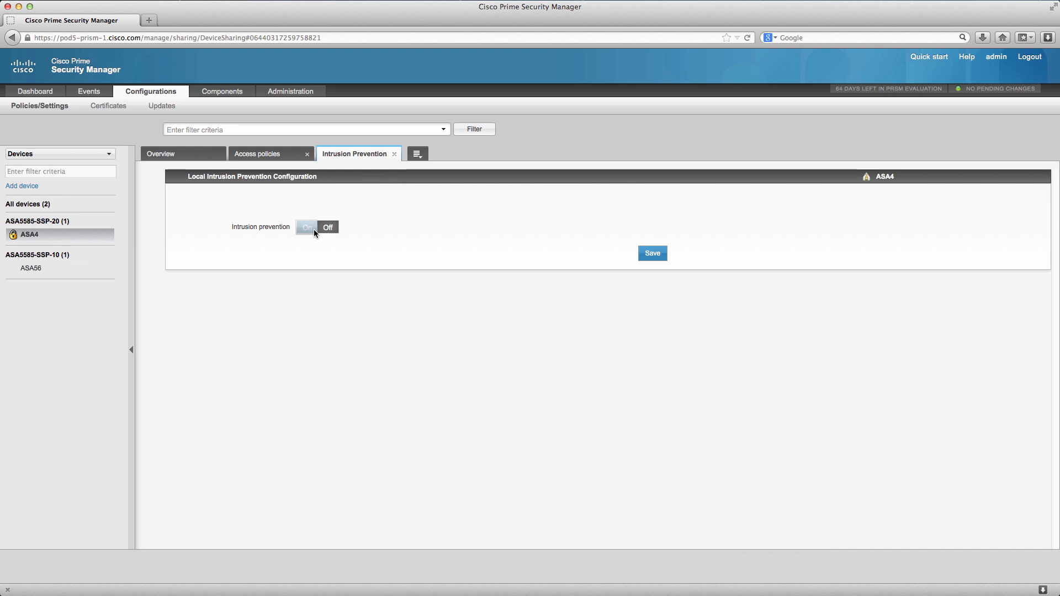
pyautogui.click(326, 229)
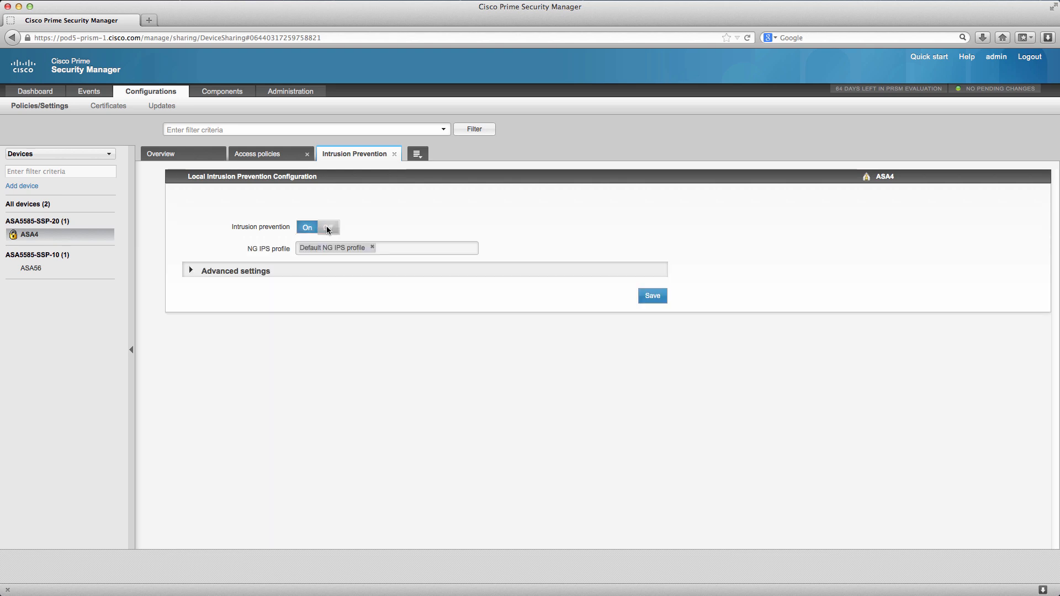
# View the details of the Default NG IPS profile and close them.
pyautogui.click(327, 250)
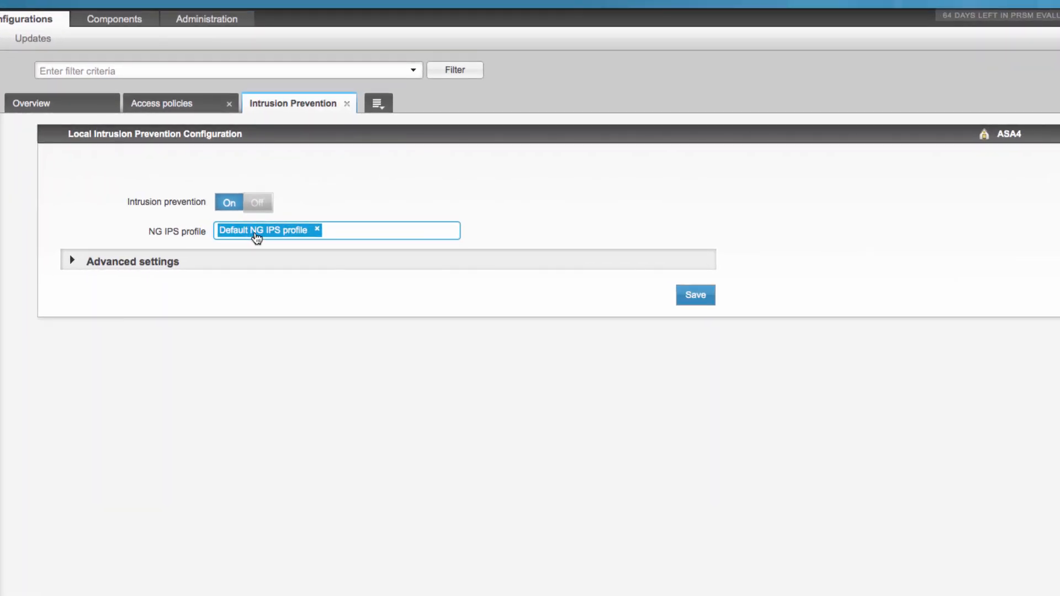
pyautogui.click(257, 237)
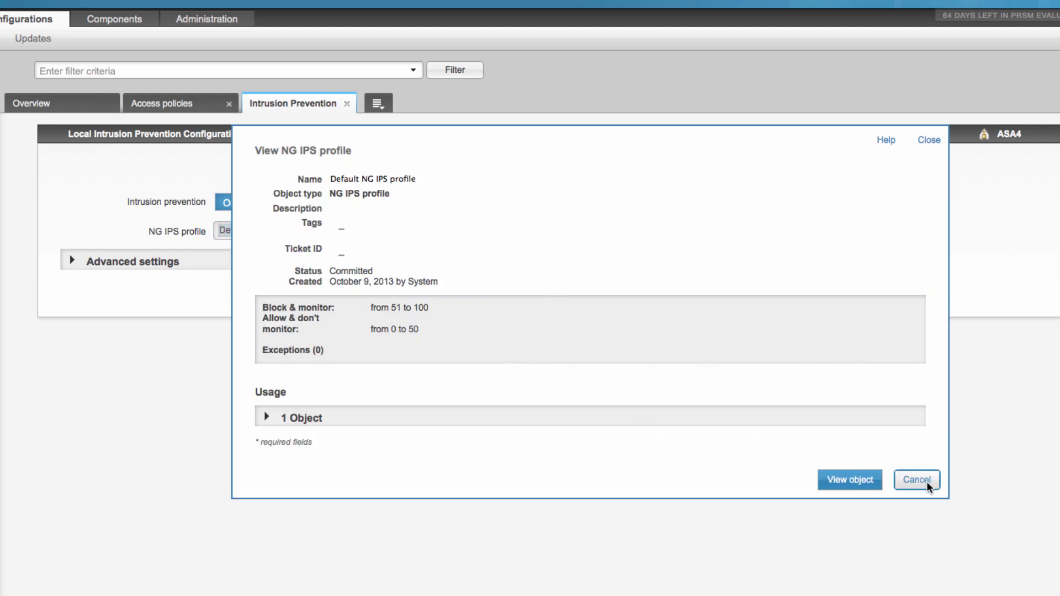
pyautogui.click(929, 141)
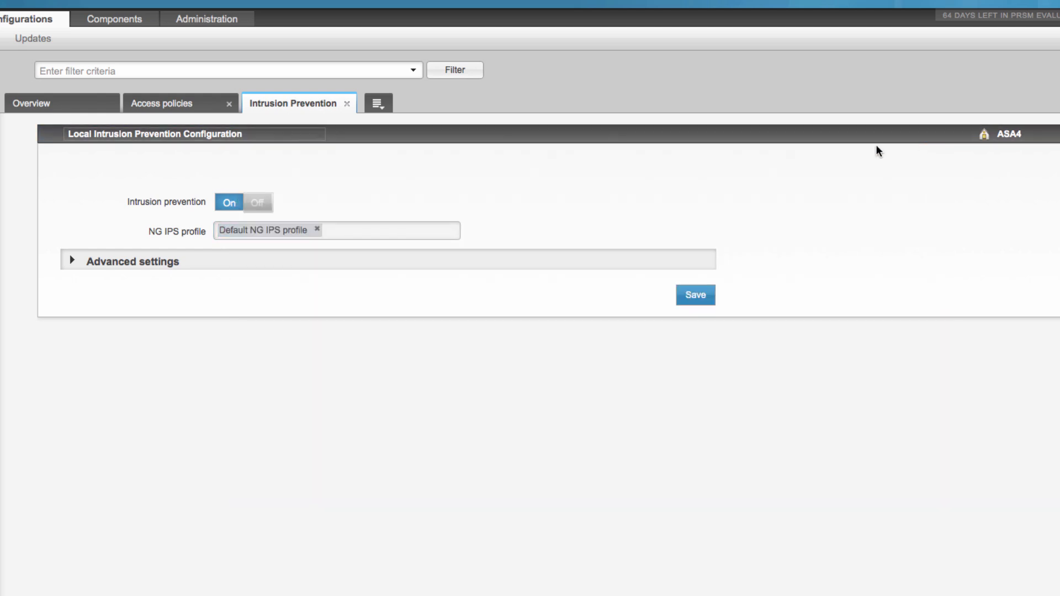
# Remove the default NG IPS profile from ASA4's intrusion prevention and start creating a new profile named Internet Edge.
pyautogui.click(316, 231)
pyautogui.click(317, 232)
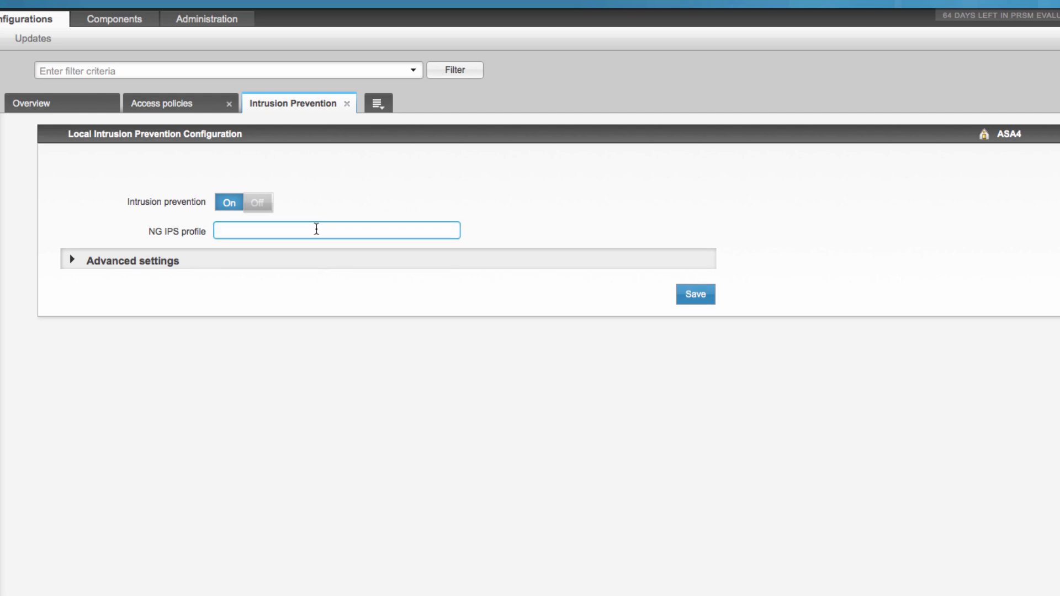
pyautogui.click(317, 227)
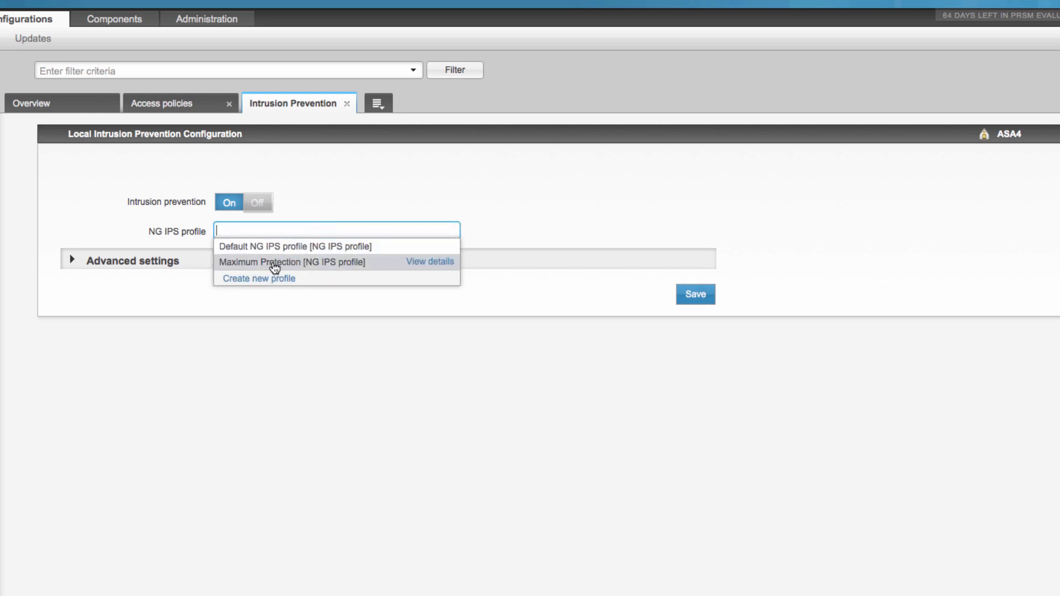
pyautogui.click(266, 278)
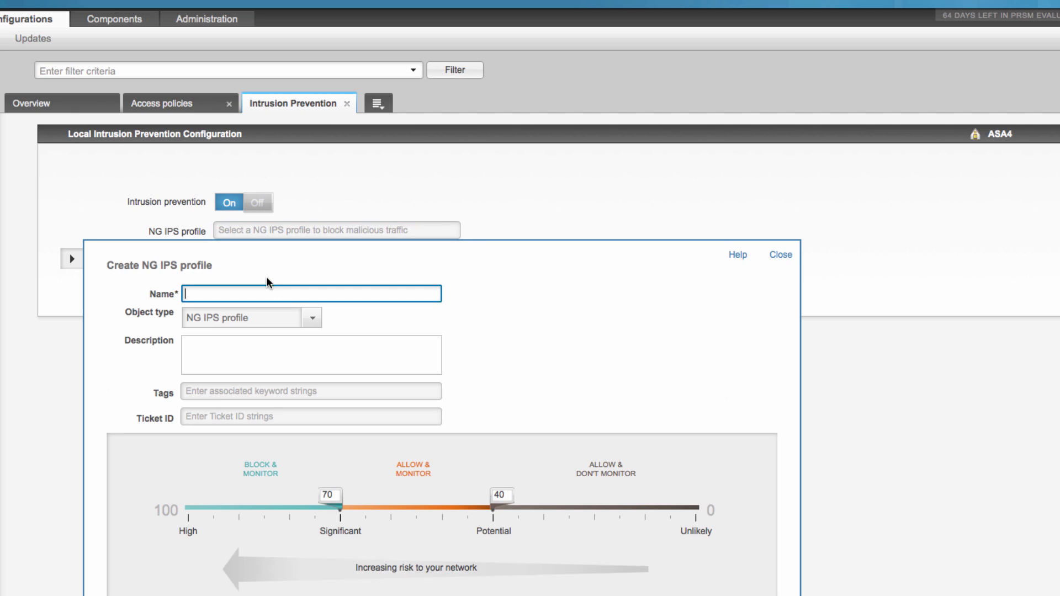
pyautogui.write('Internet Edge')
pyautogui.click(1, 470)
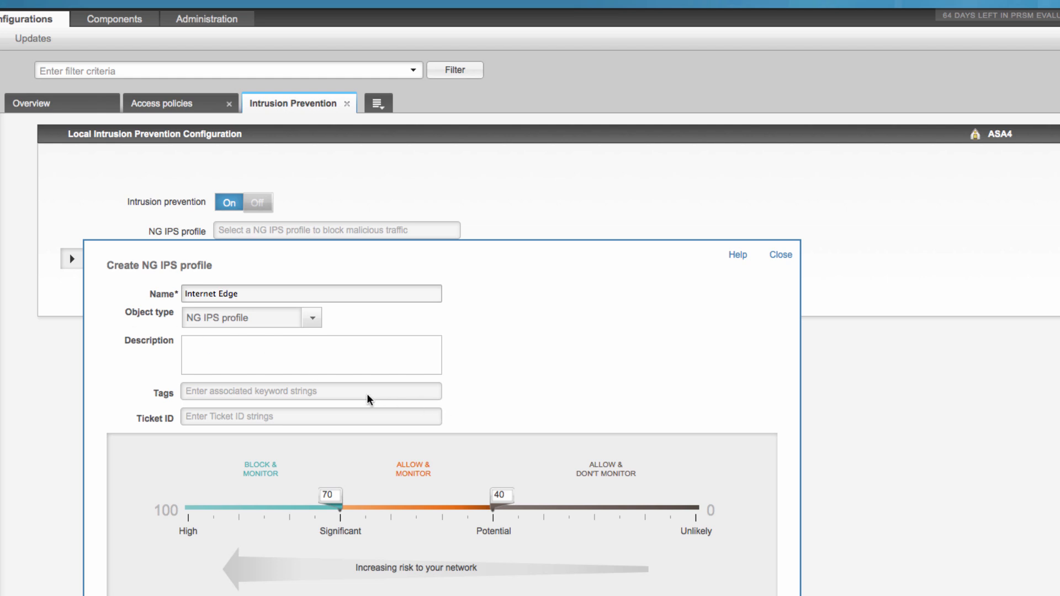
pyautogui.click(222, 455)
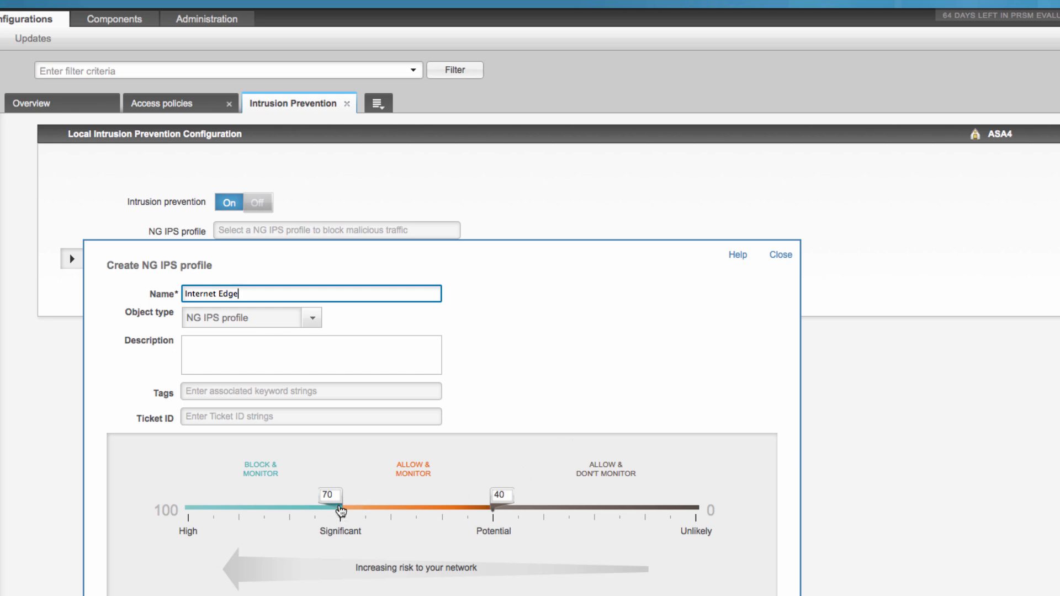
# Set the profile's risk thresholds to 50 for Block & monitor and 11 for the Allow & don't monitor boundary.
pyautogui.click(341, 509)
pyautogui.moveTo(341, 509); pyautogui.dragTo(646, 516)
pyautogui.click(593, 436)
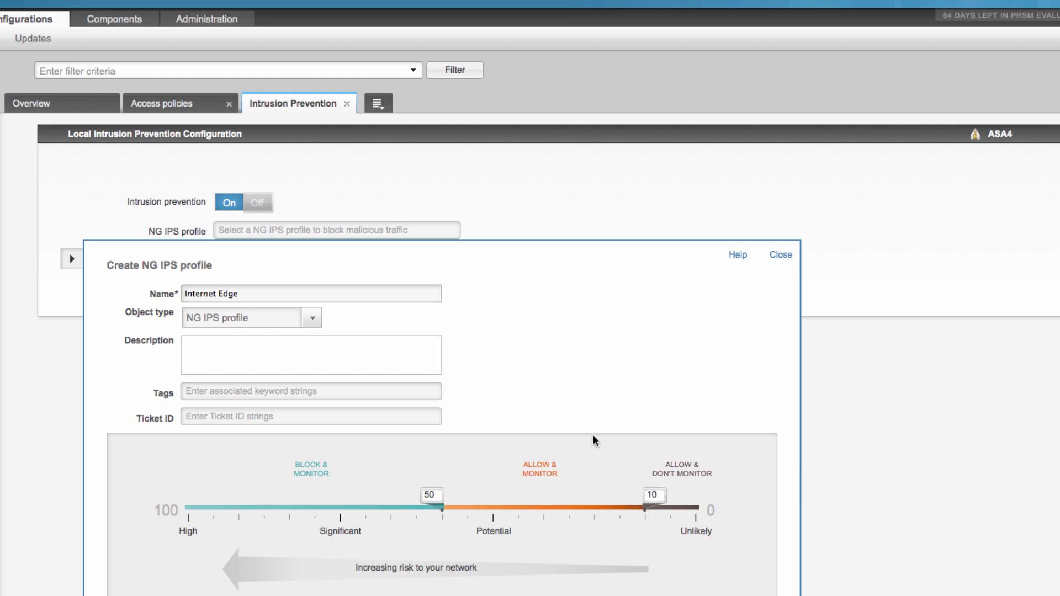
pyautogui.scroll(-1, 558, 448)
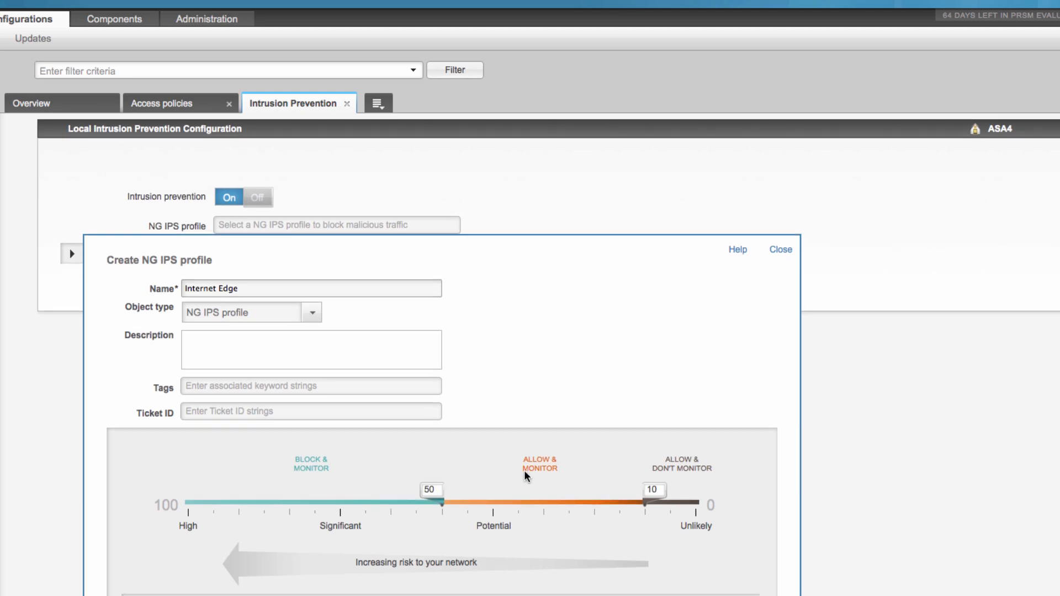
pyautogui.scroll(-1, 499, 491)
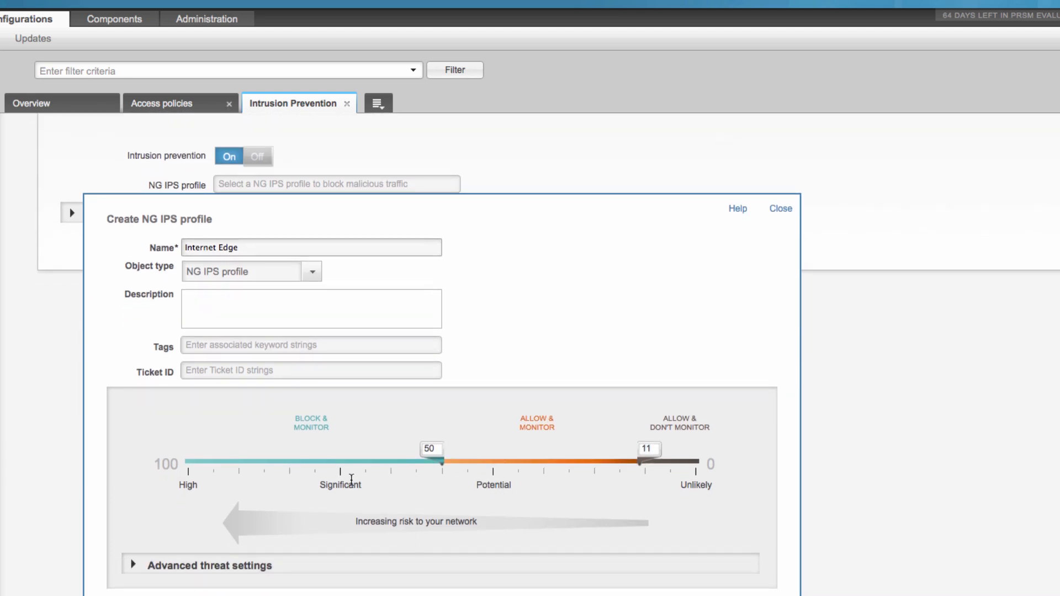
# Add the Microsoft Internet Explorer Cascading Style Sheets Import Rule Arbitrary Code Execution Vulnerability as an Allow & monitor exception and save the profile.
pyautogui.click(133, 565)
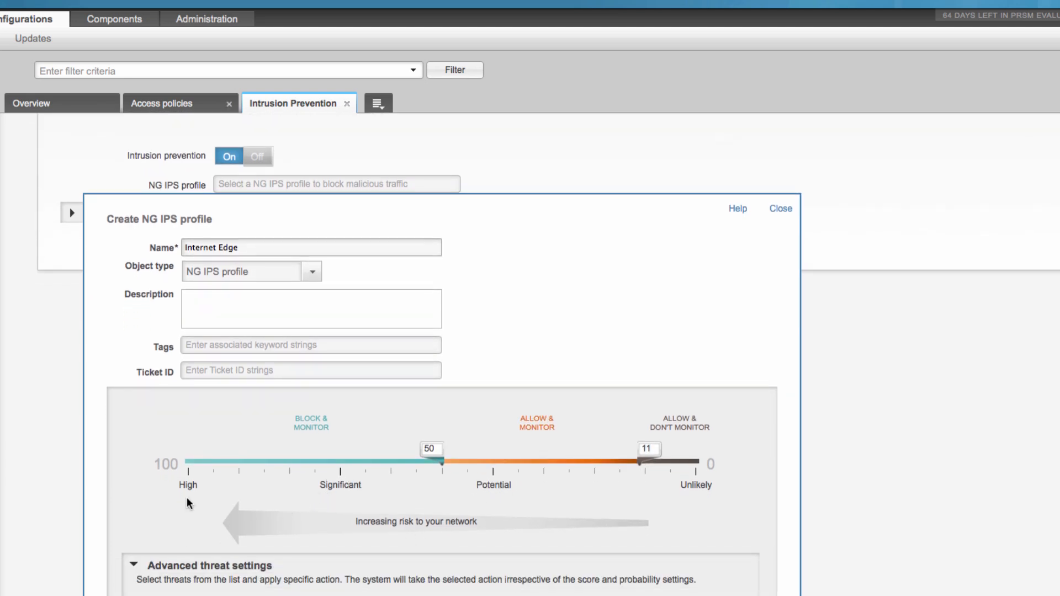
pyautogui.scroll(-1, 221, 500)
pyautogui.scroll(-2, 246, 498)
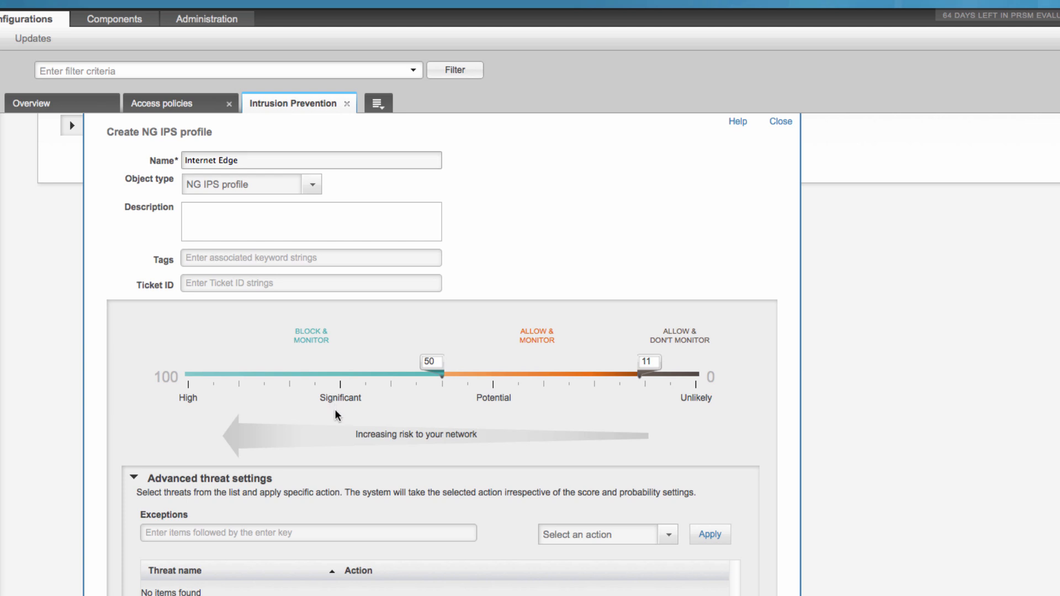
pyautogui.click(232, 533)
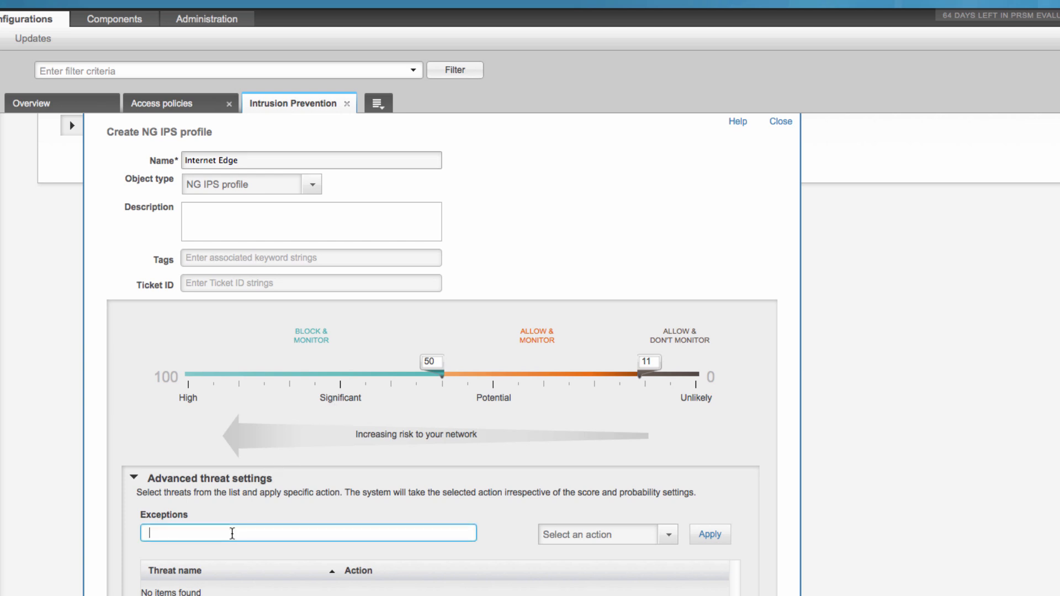
pyautogui.write('casca')
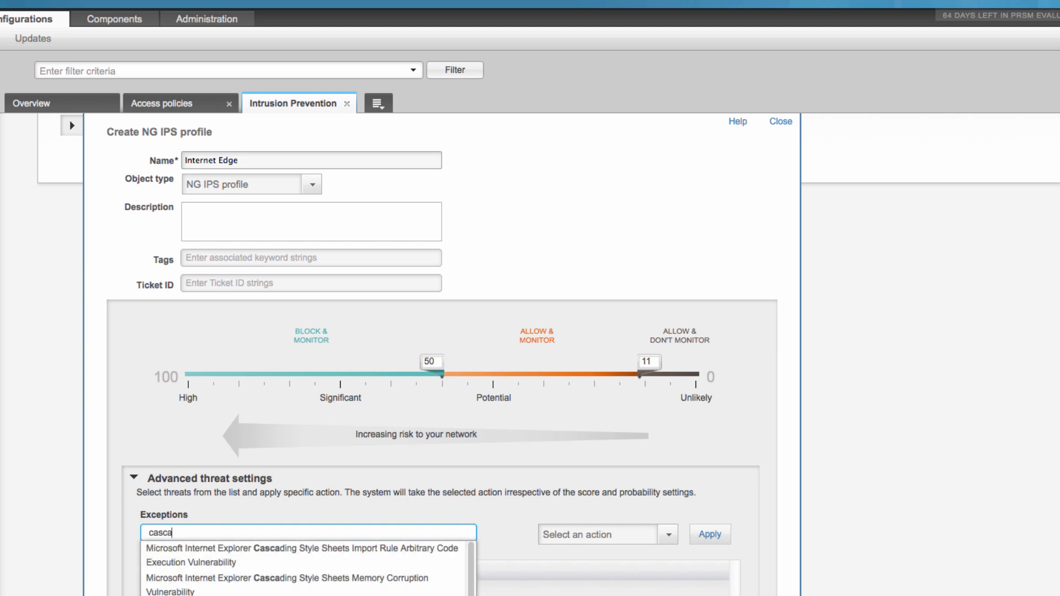
pyautogui.click(270, 557)
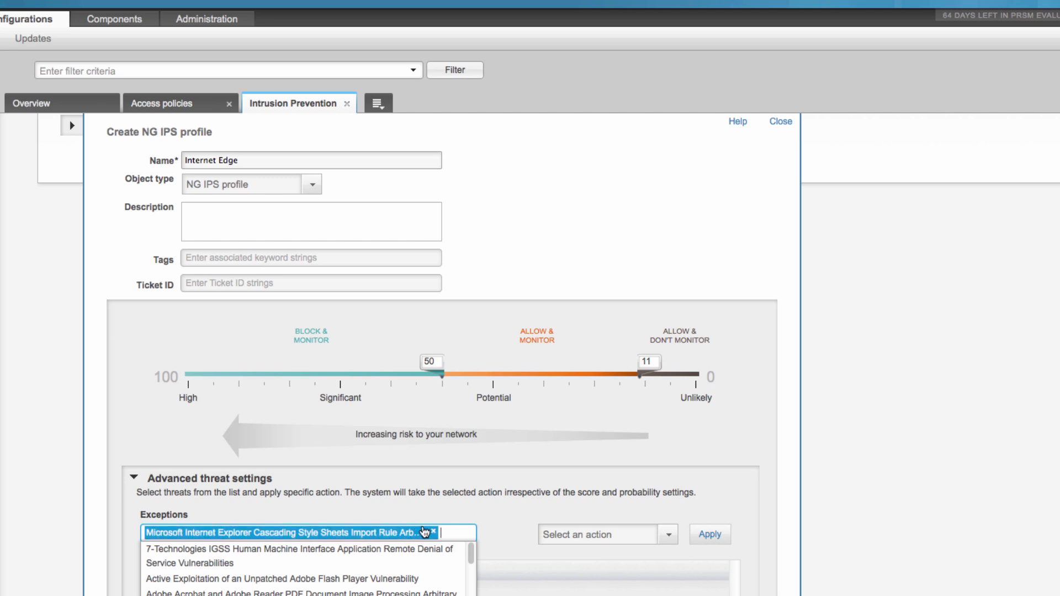
pyautogui.click(588, 533)
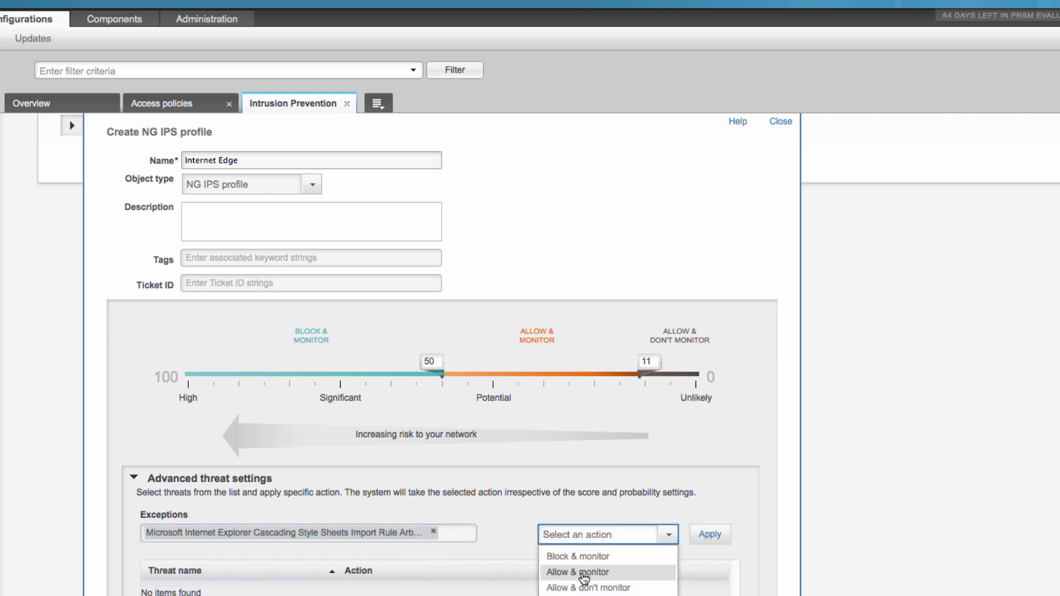
pyautogui.click(583, 573)
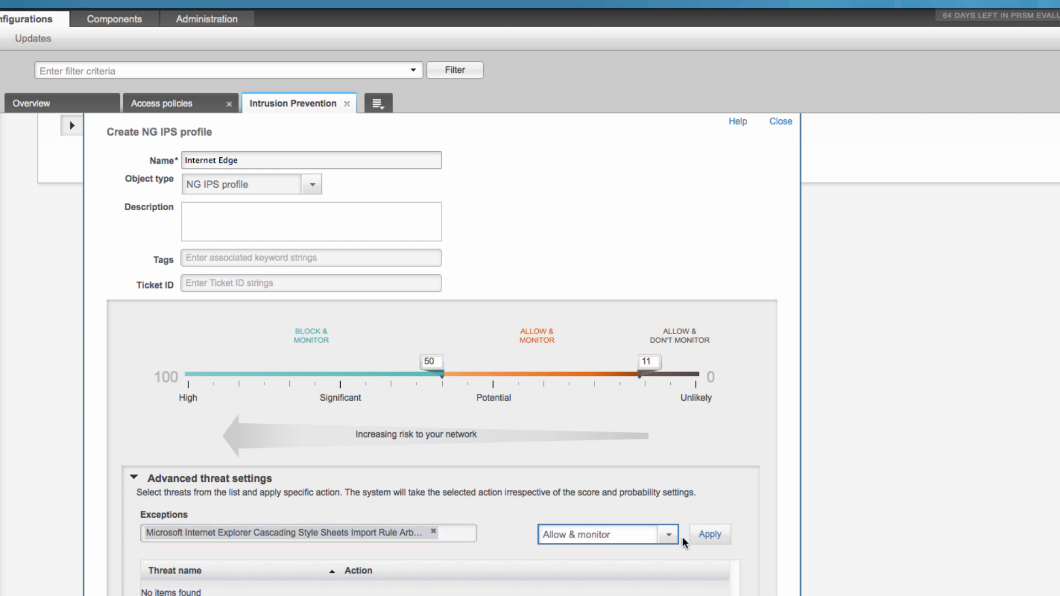
pyautogui.click(699, 539)
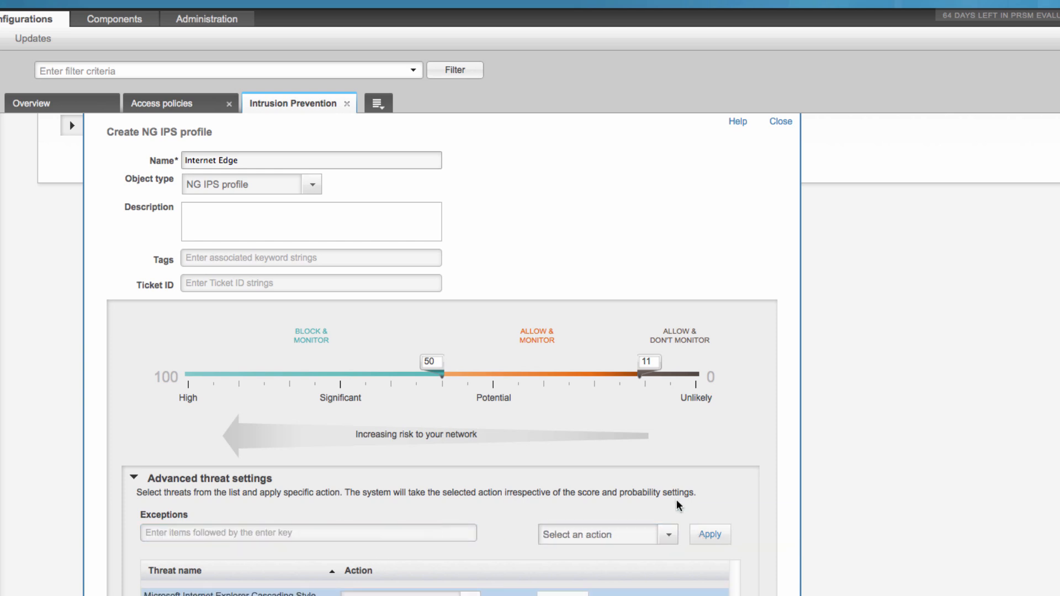
pyautogui.scroll(-5, 667, 476)
pyautogui.scroll(-4, 674, 483)
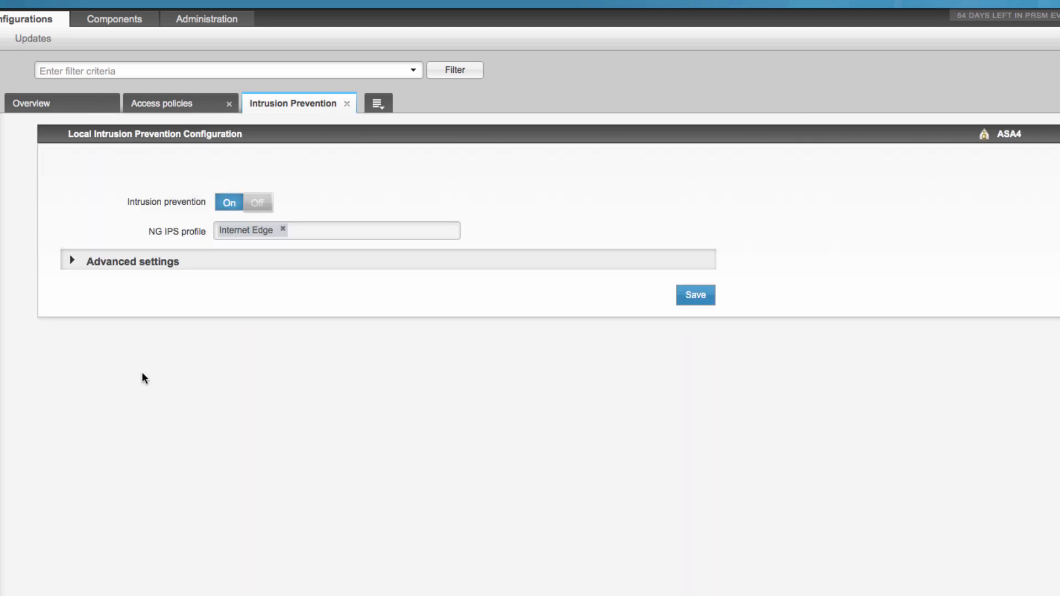
# Show the advanced intrusion prevention settings and save ASA4's configuration with the Internet Edge profile.
pyautogui.click(71, 261)
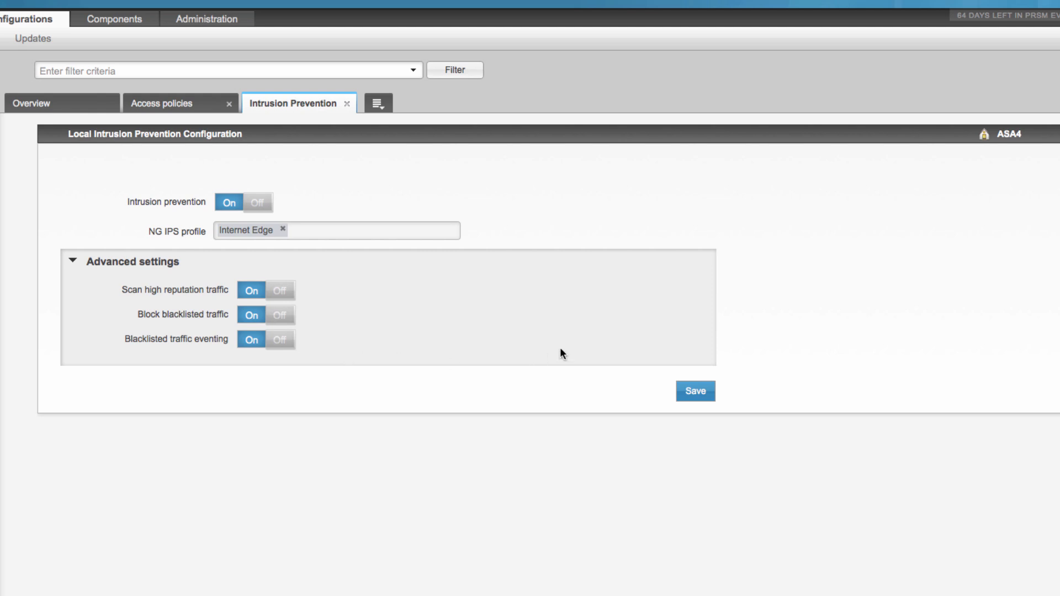
pyautogui.click(705, 390)
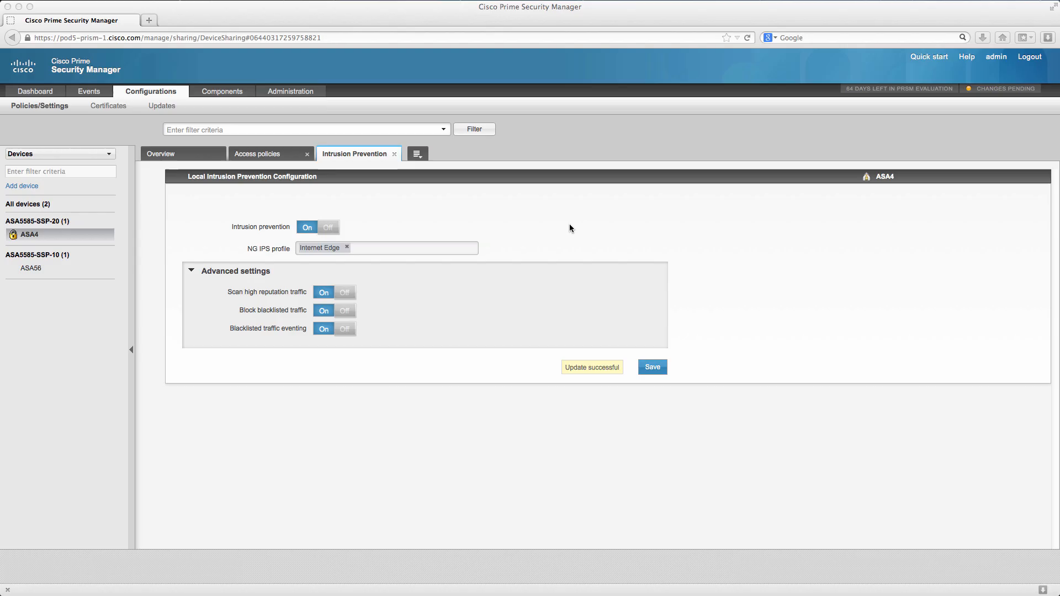
# Start a new NG IPS profile among the component objects and name it IT Staff IPS Profile.
pyautogui.moveTo(239, 101)
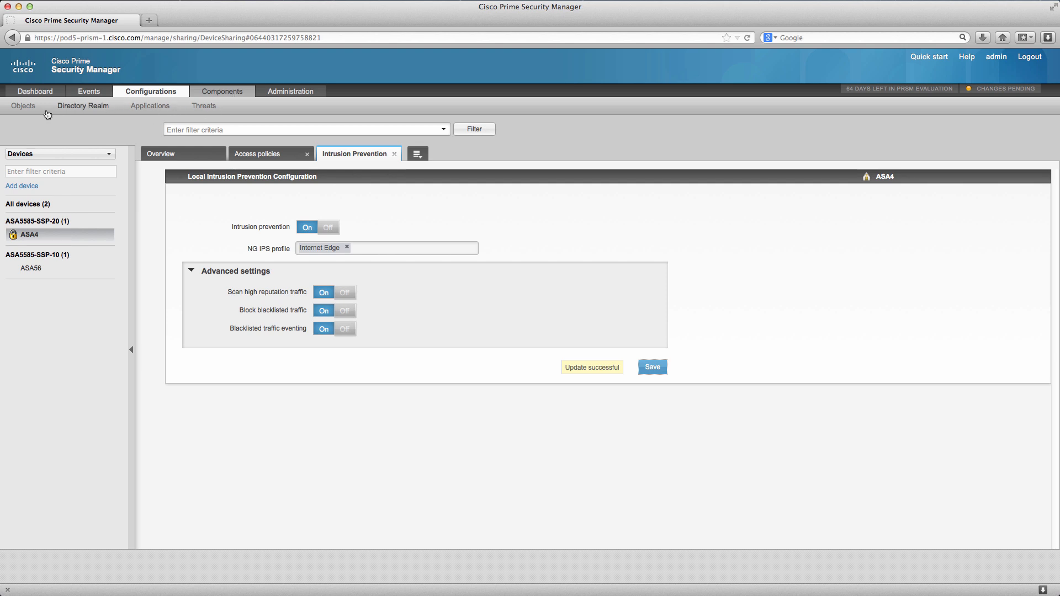
pyautogui.click(28, 106)
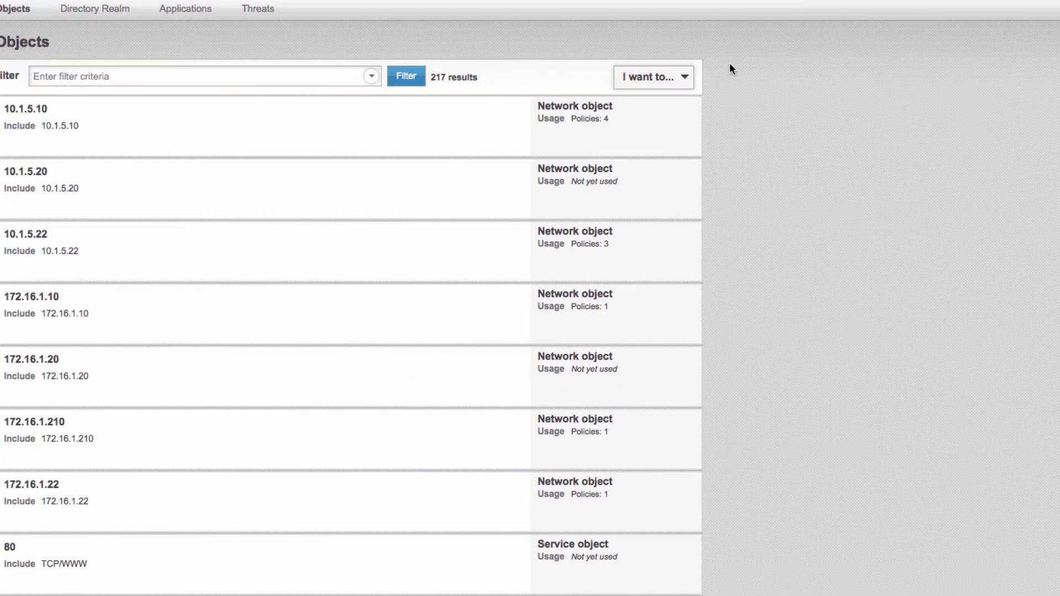
pyautogui.click(689, 84)
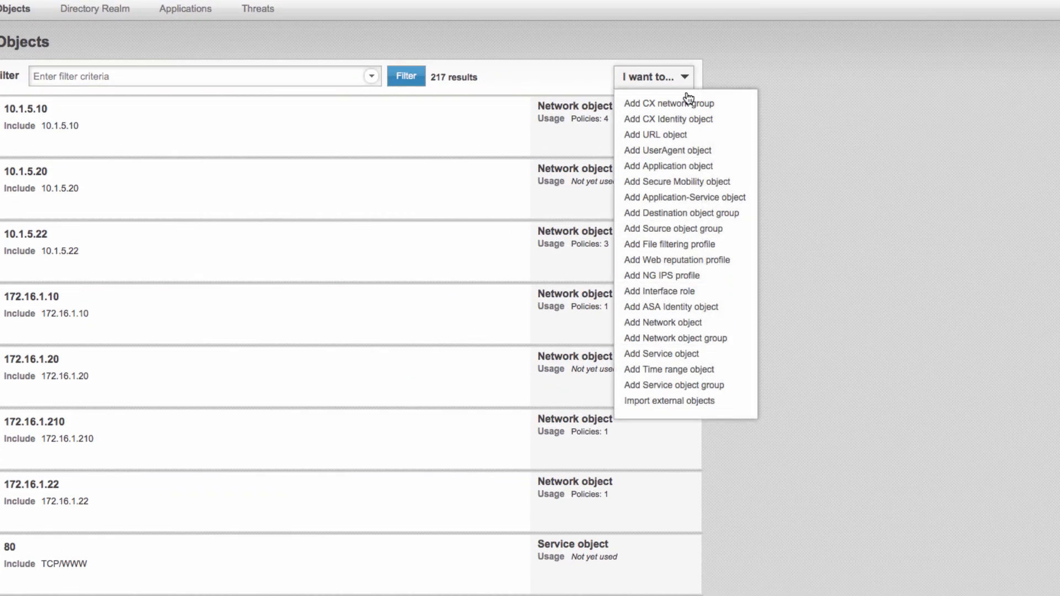
pyautogui.click(682, 275)
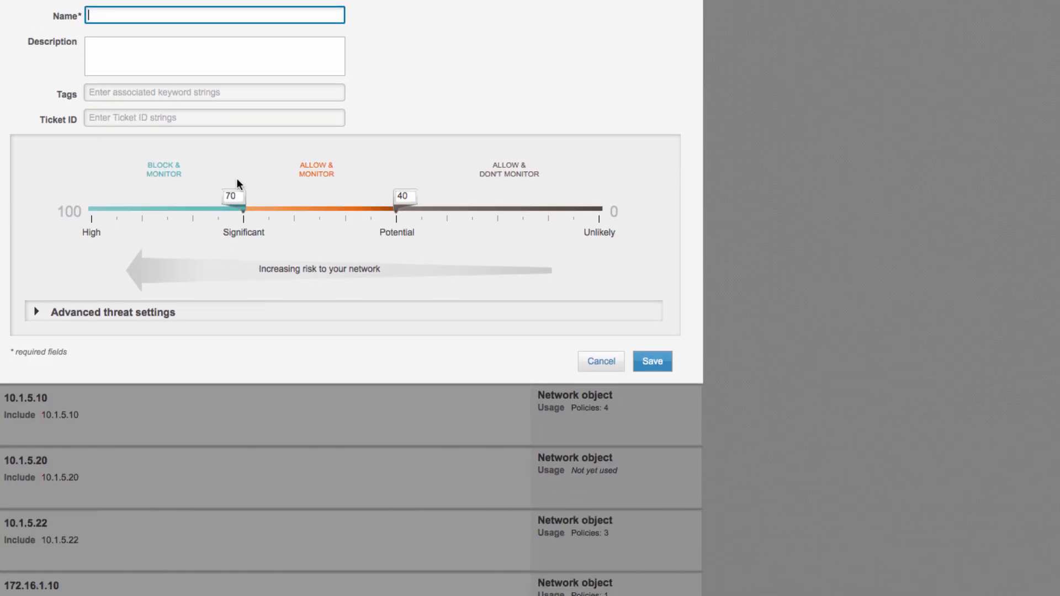
pyautogui.write('IT Staff IPS Profile')
# Set the profile's Block & monitor threshold to 100 and its Allow & don't monitor threshold to 0, and save the profile.
pyautogui.moveTo(242, 208); pyautogui.dragTo(91, 209)
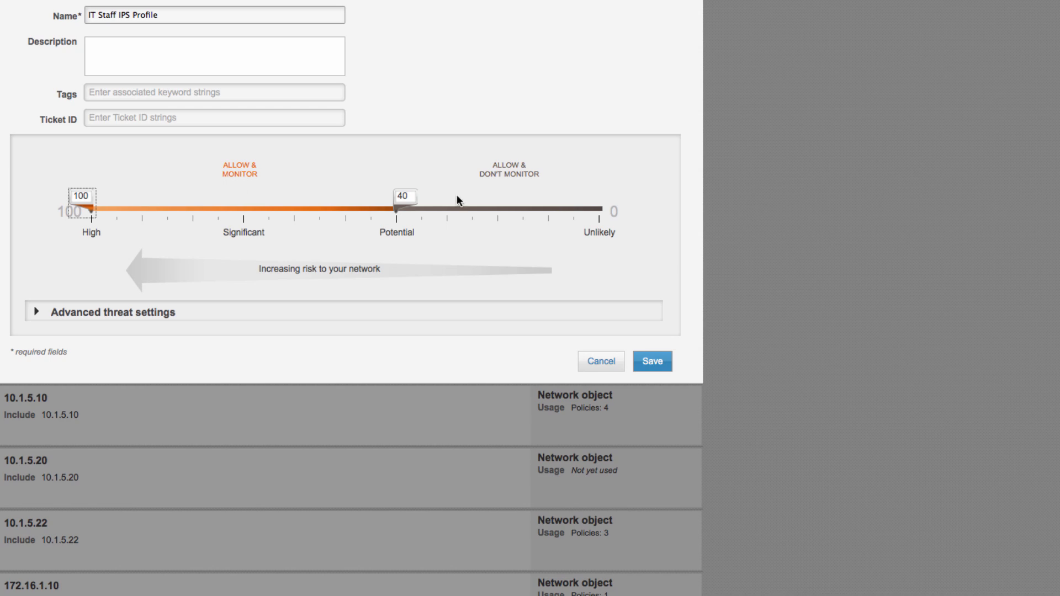
pyautogui.moveTo(408, 207); pyautogui.dragTo(906, 230)
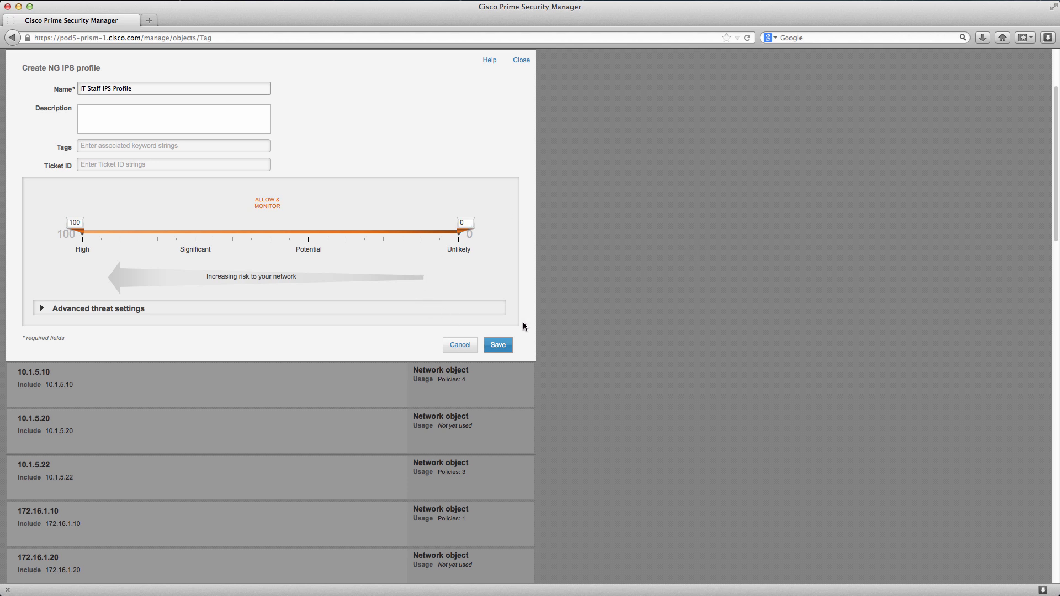
pyautogui.click(507, 341)
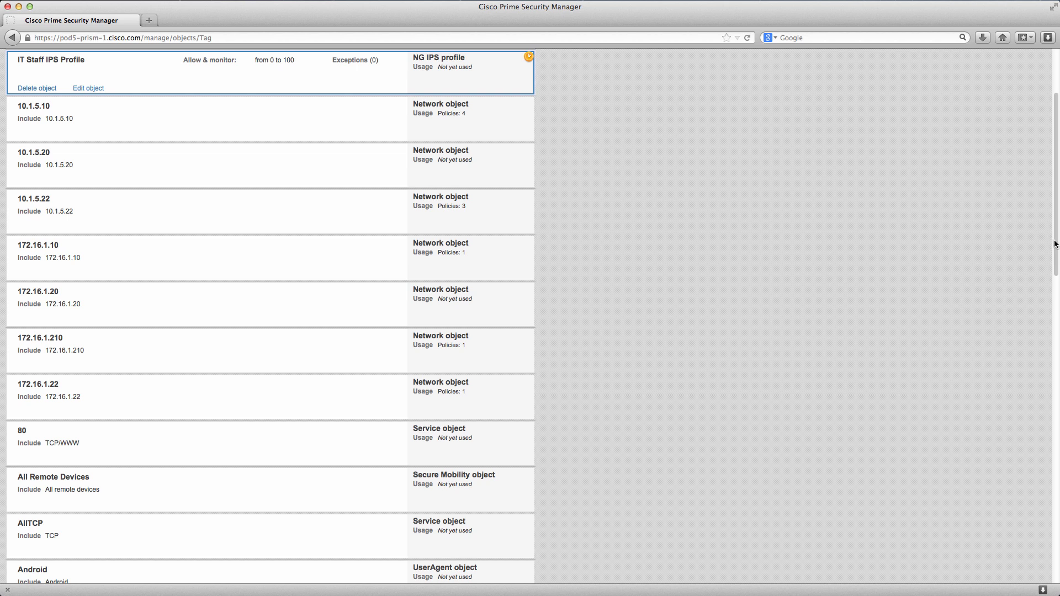
# Start a new context aware access policy named IT Staff - DMZ above the existing policy in the Access_ASA4 set.
pyautogui.scroll(3, 1054, 243)
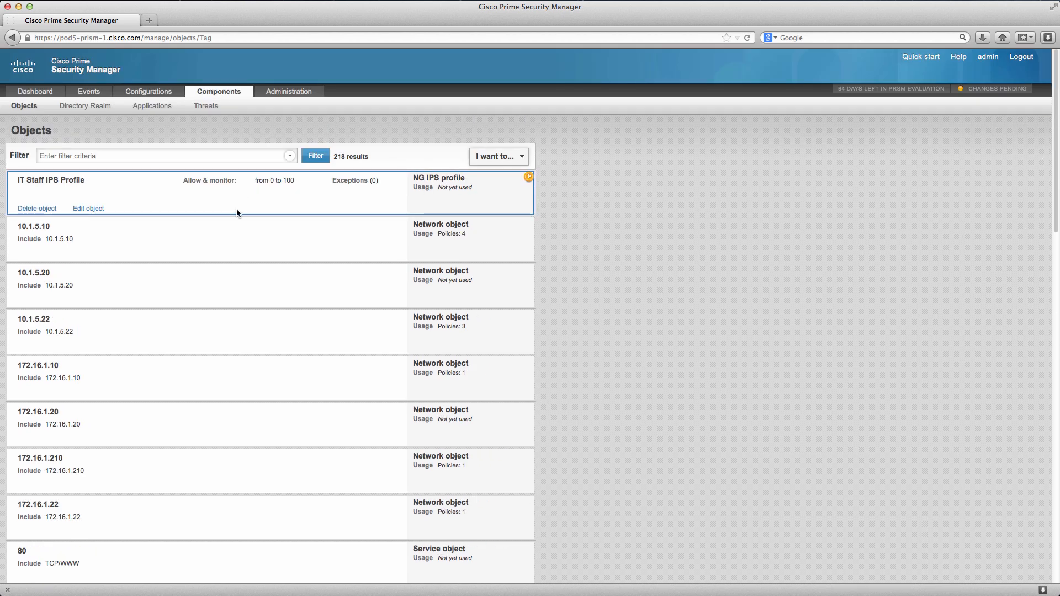
pyautogui.moveTo(148, 92)
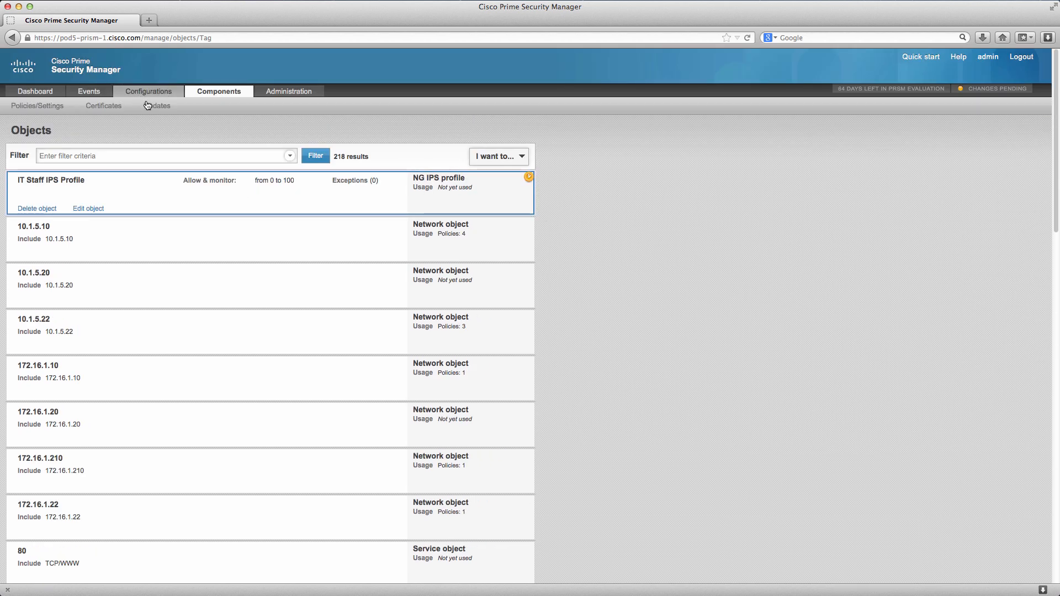
pyautogui.click(61, 107)
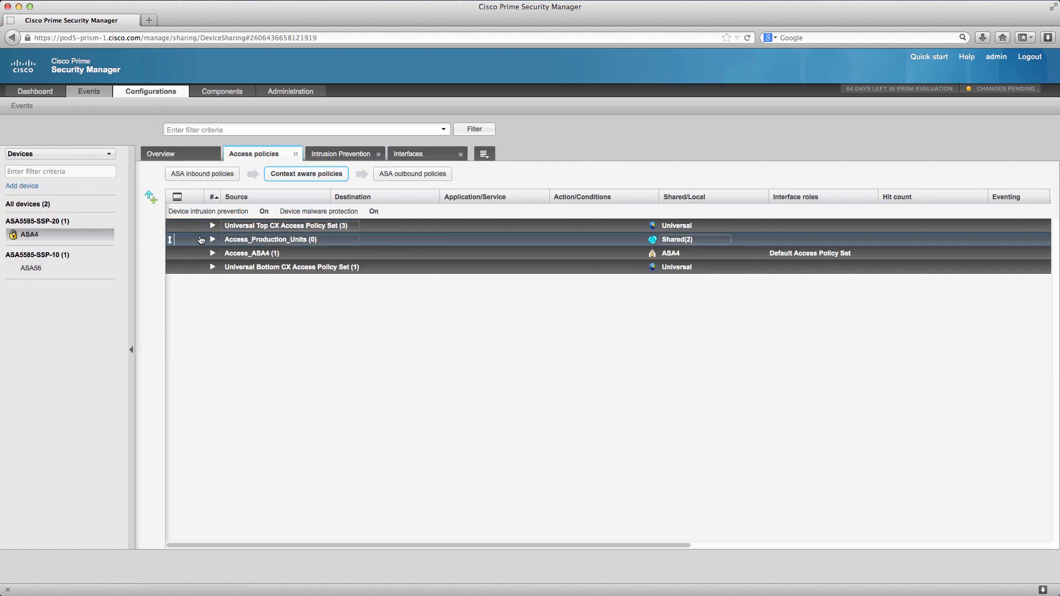
pyautogui.click(211, 254)
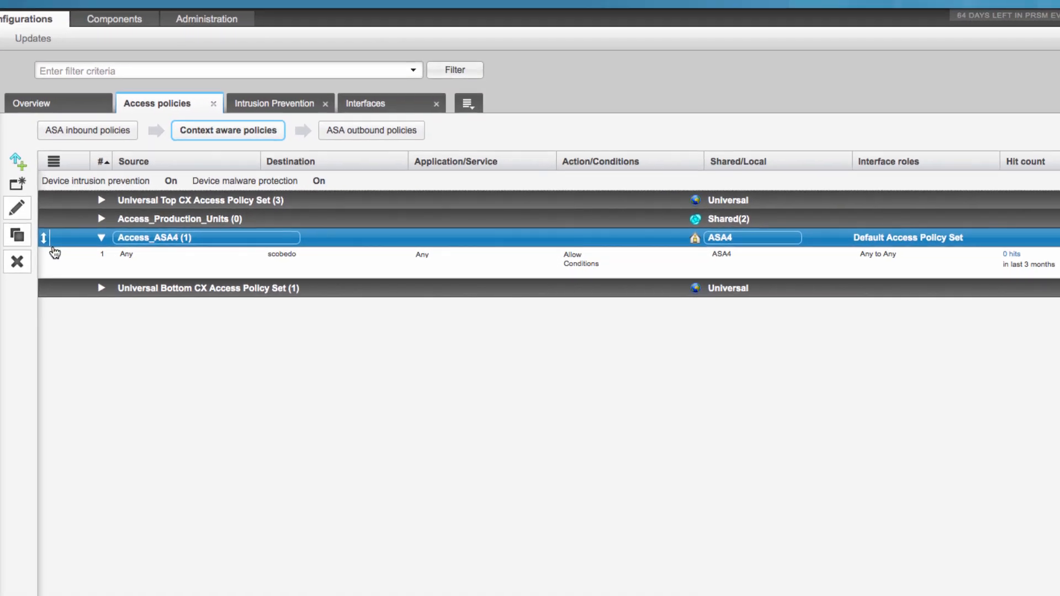
pyautogui.click(55, 259)
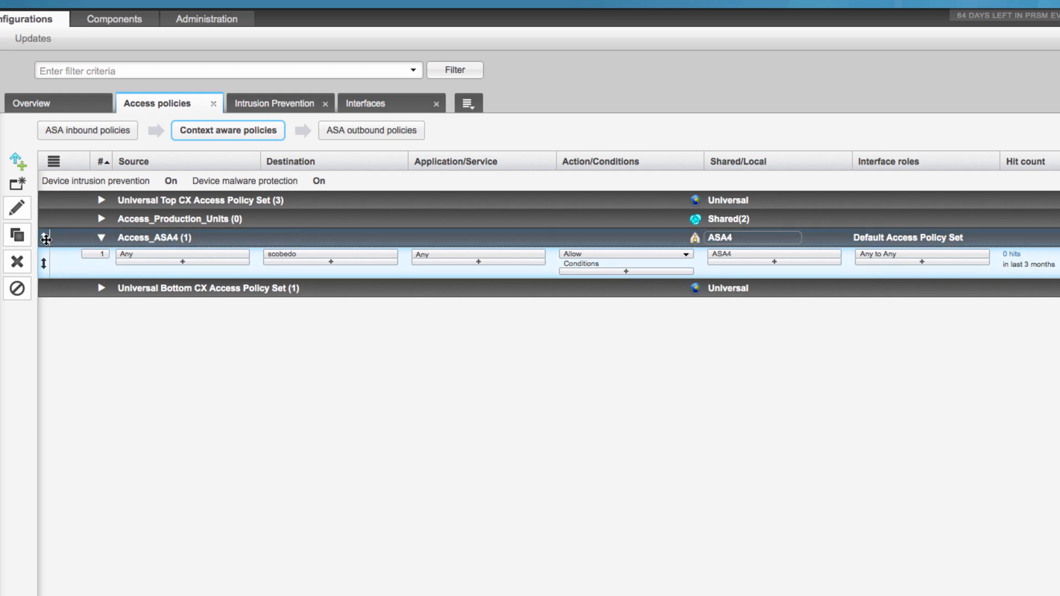
pyautogui.click(17, 184)
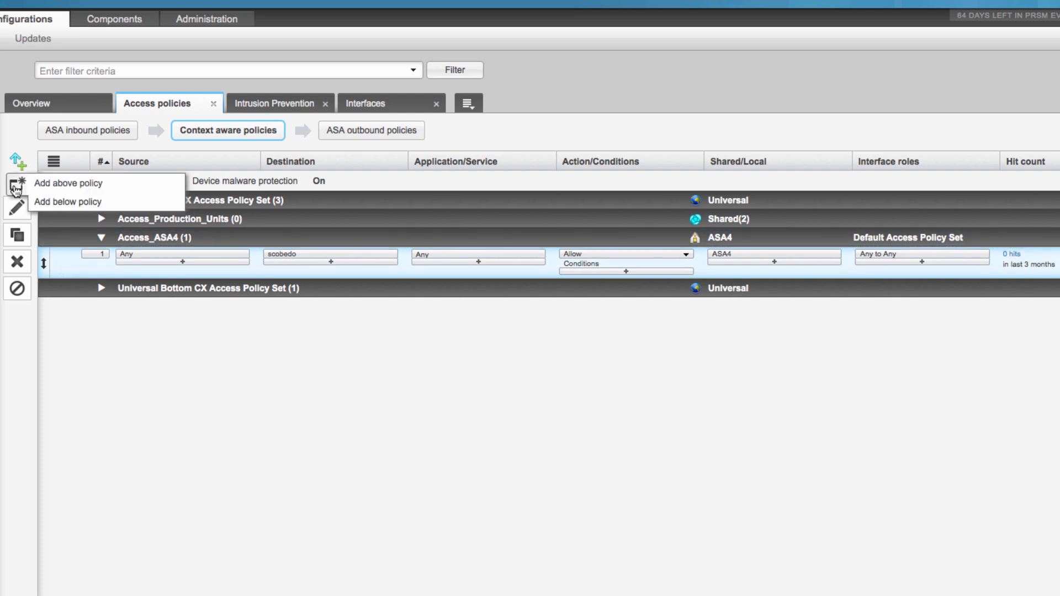
pyautogui.click(52, 189)
pyautogui.write('IT ')
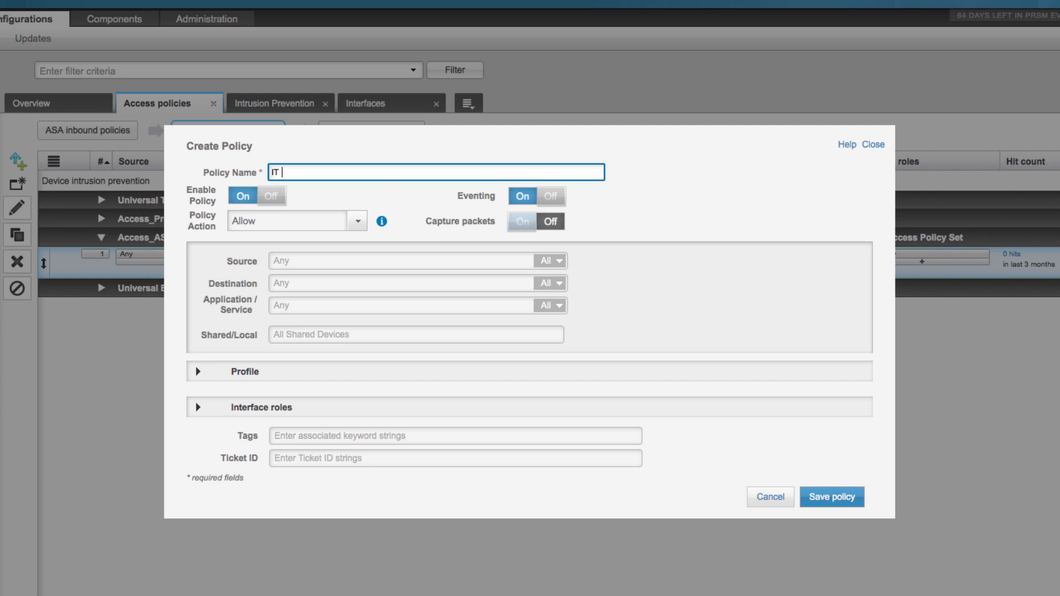
pyautogui.write('Staff - DMZ')
# Set the policy's source to the IT Staff identity object and its destination interface role to DMZ.
pyautogui.click(375, 263)
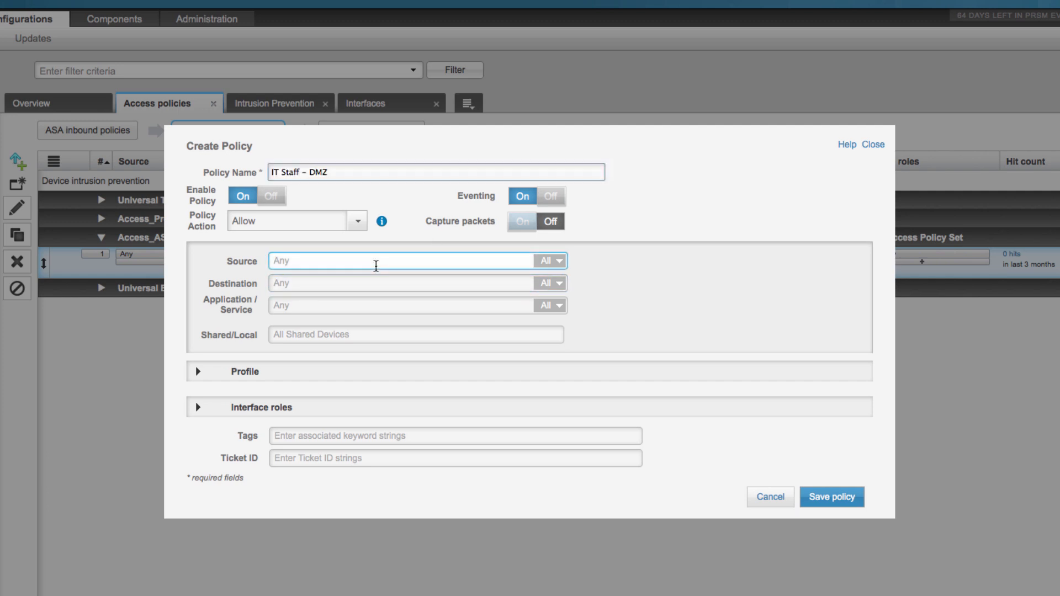
pyautogui.write('it')
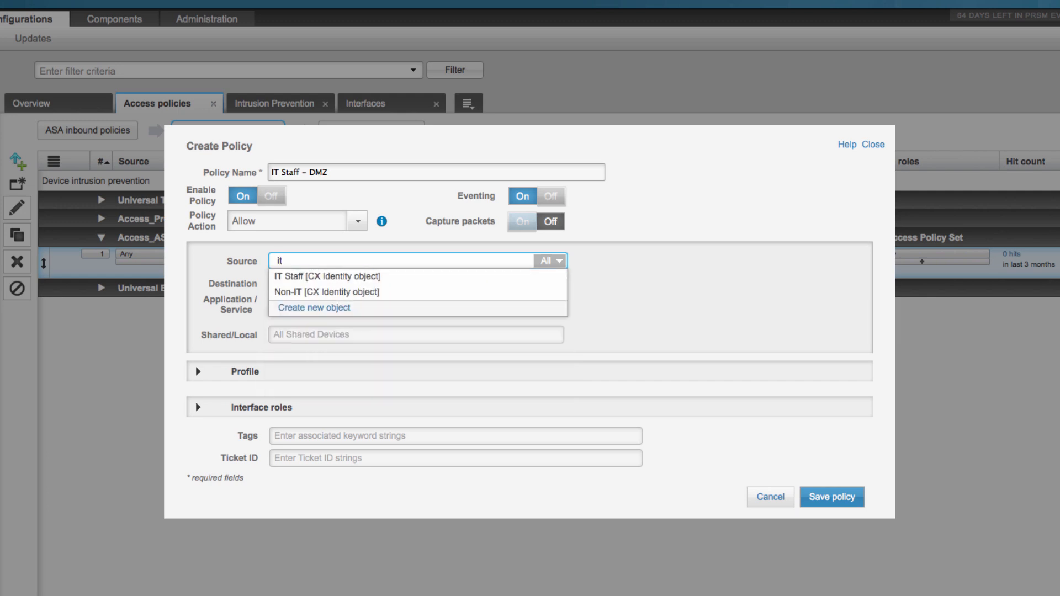
pyautogui.click(356, 275)
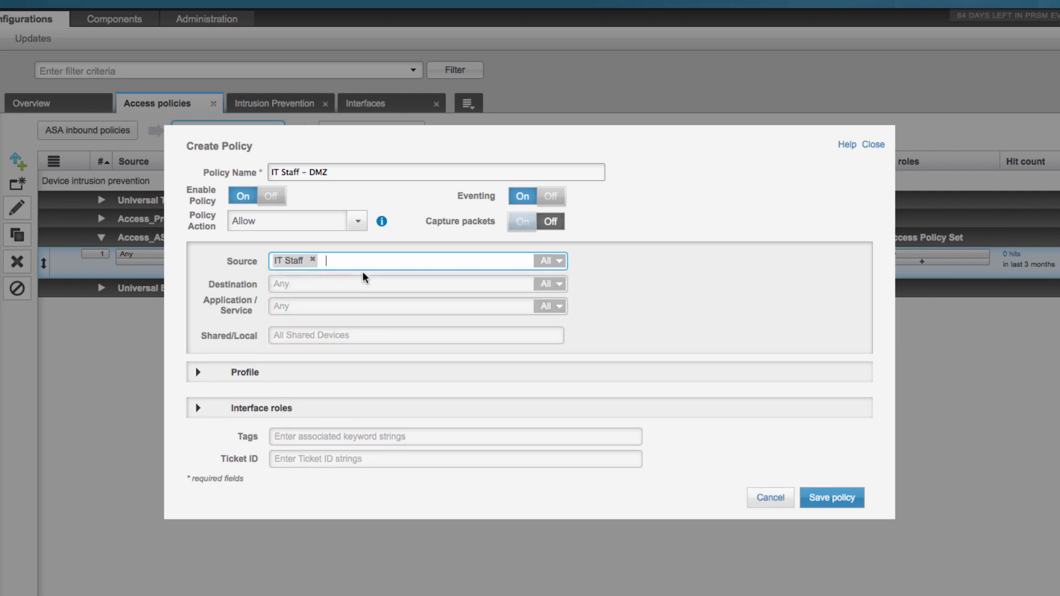
pyautogui.click(194, 411)
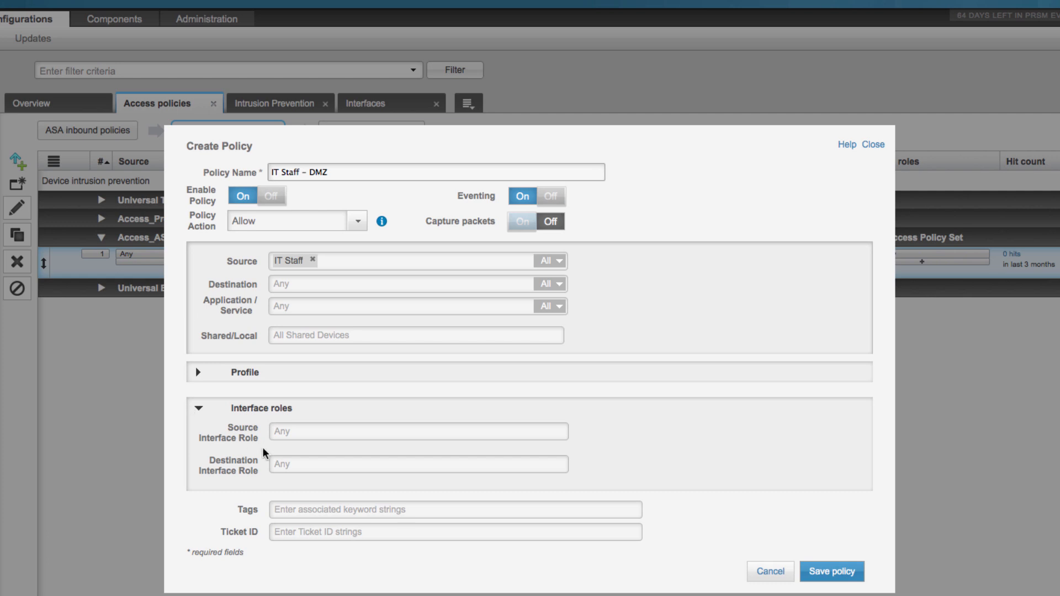
pyautogui.click(281, 464)
pyautogui.write('d')
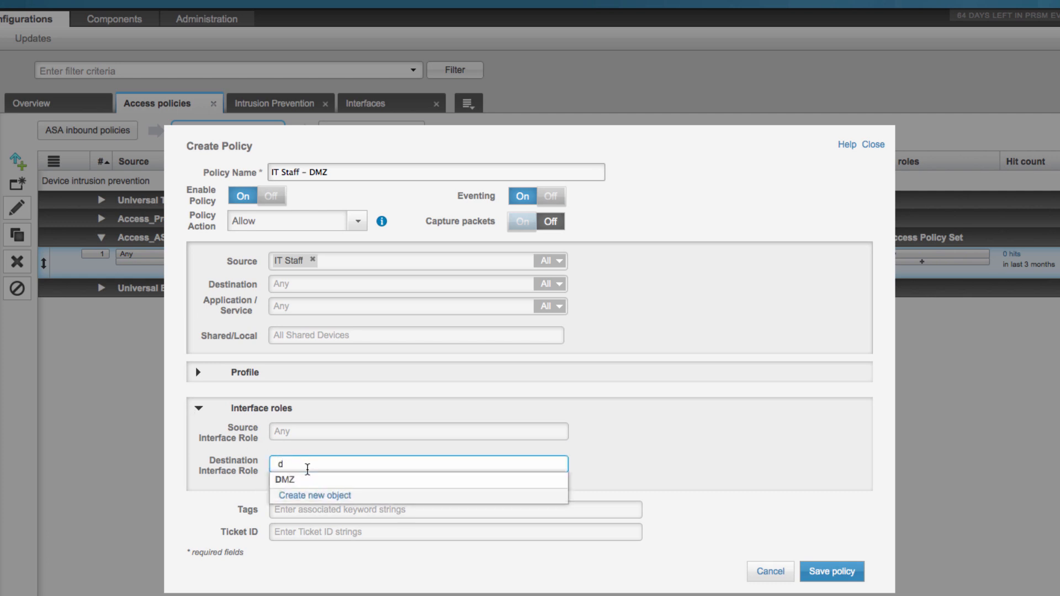
pyautogui.click(298, 480)
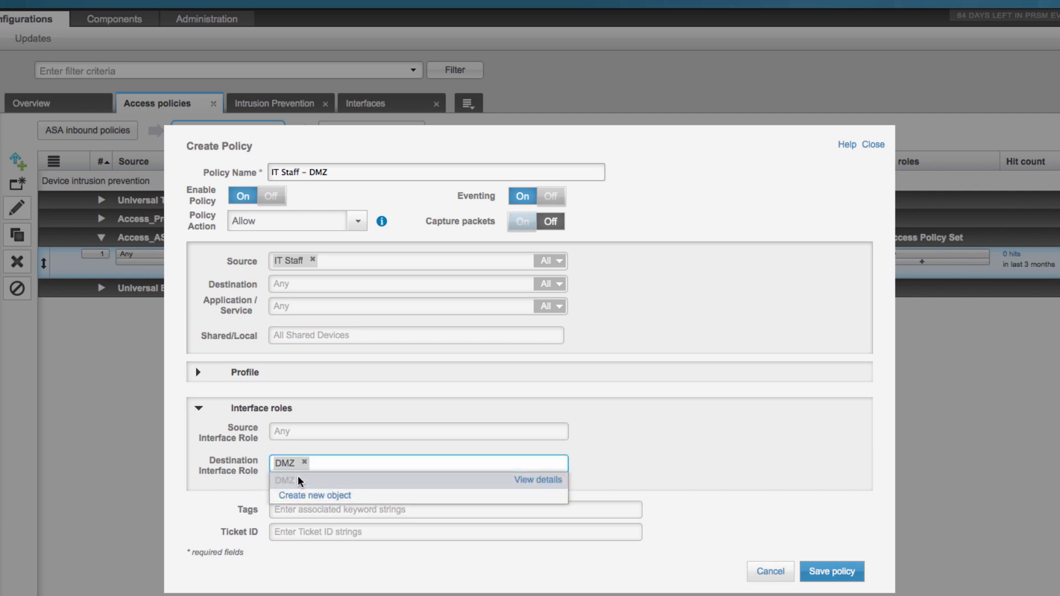
pyautogui.click(601, 417)
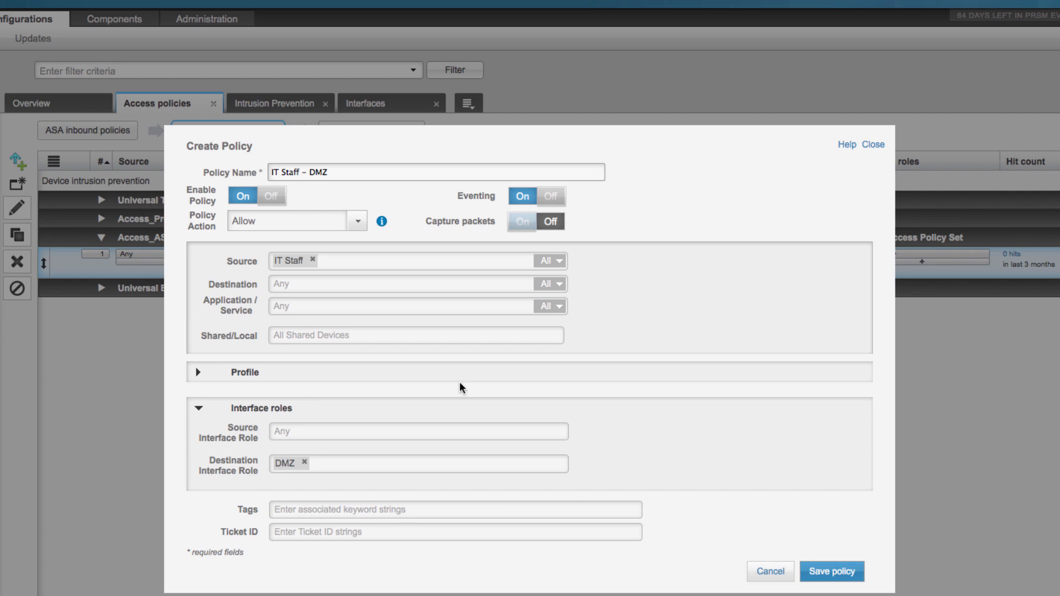
# Replace the policy's device level NG IPS profile with IT Staff IPS Profile and save the policy.
pyautogui.click(208, 376)
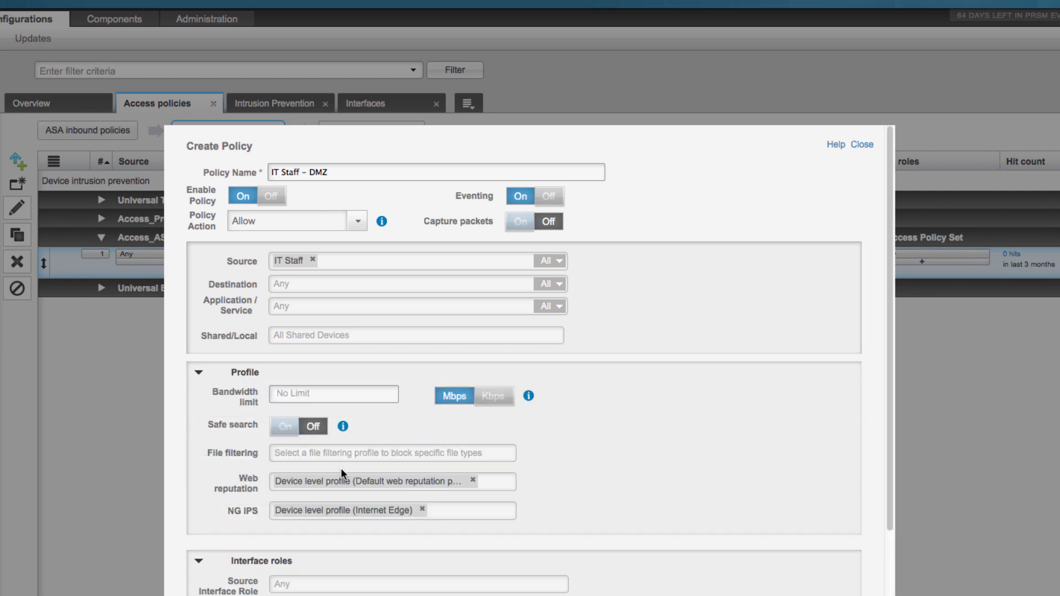
pyautogui.click(276, 518)
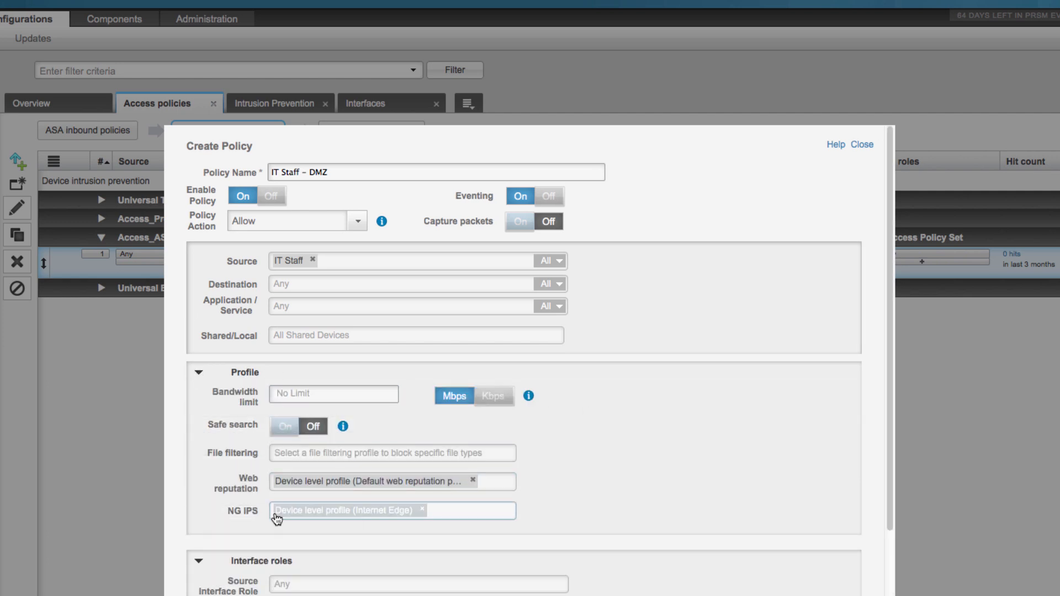
pyautogui.click(423, 510)
pyautogui.write('i')
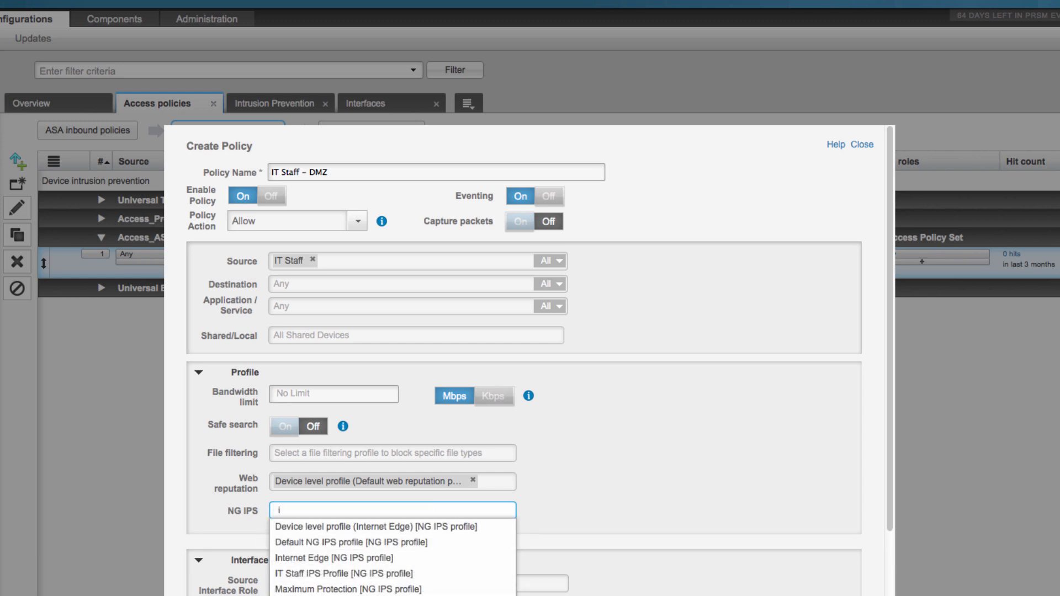
pyautogui.click(346, 573)
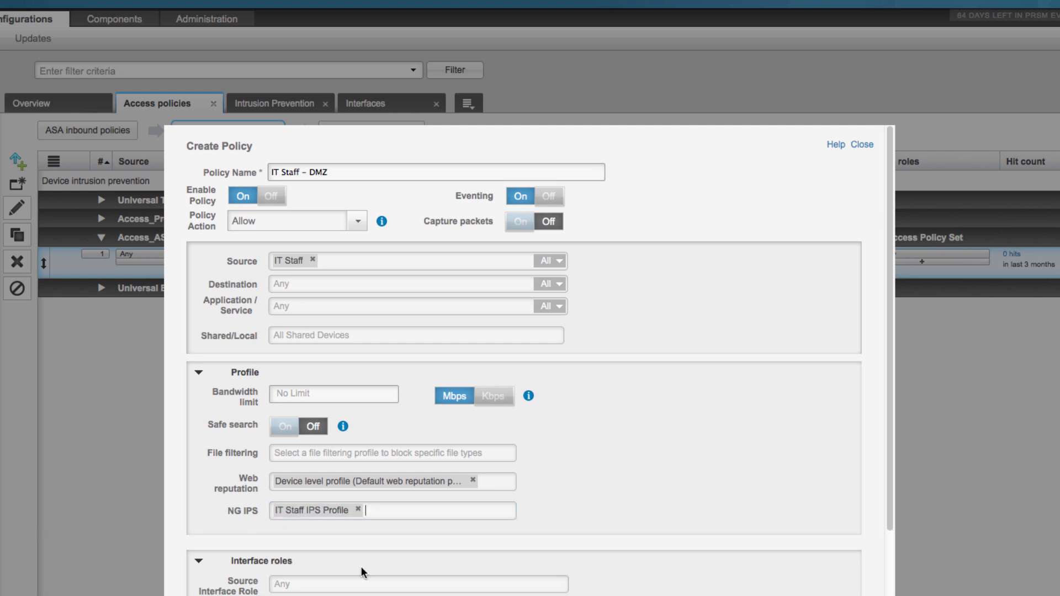
pyautogui.moveTo(888, 516); pyautogui.dragTo(889, 595)
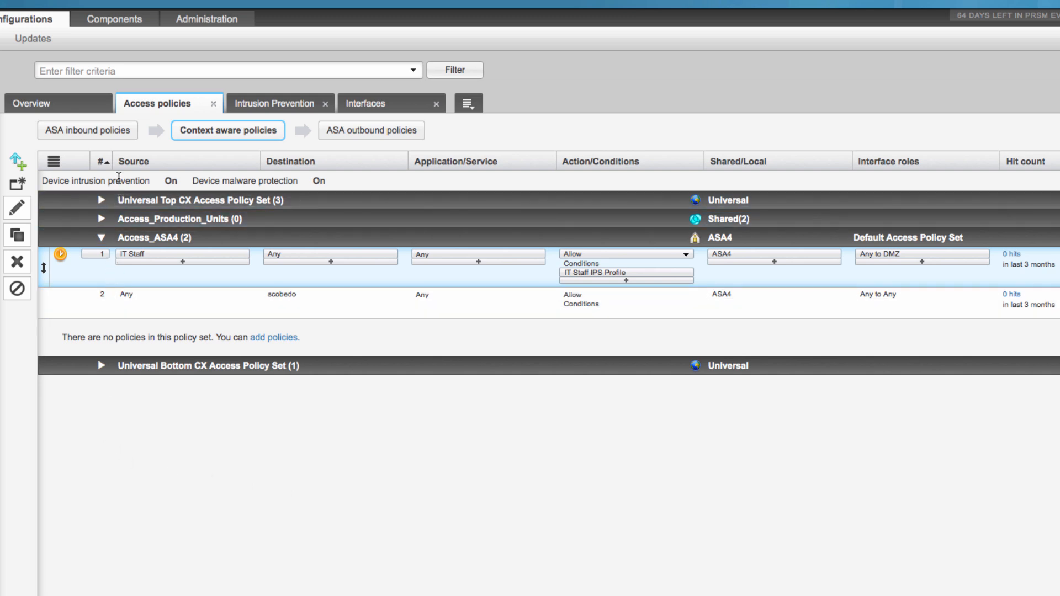
# Examine the profile settings of the Questionable Sites policy in the Universal Top CX Access Policy Set and close it without changes.
pyautogui.moveTo(167, 180)
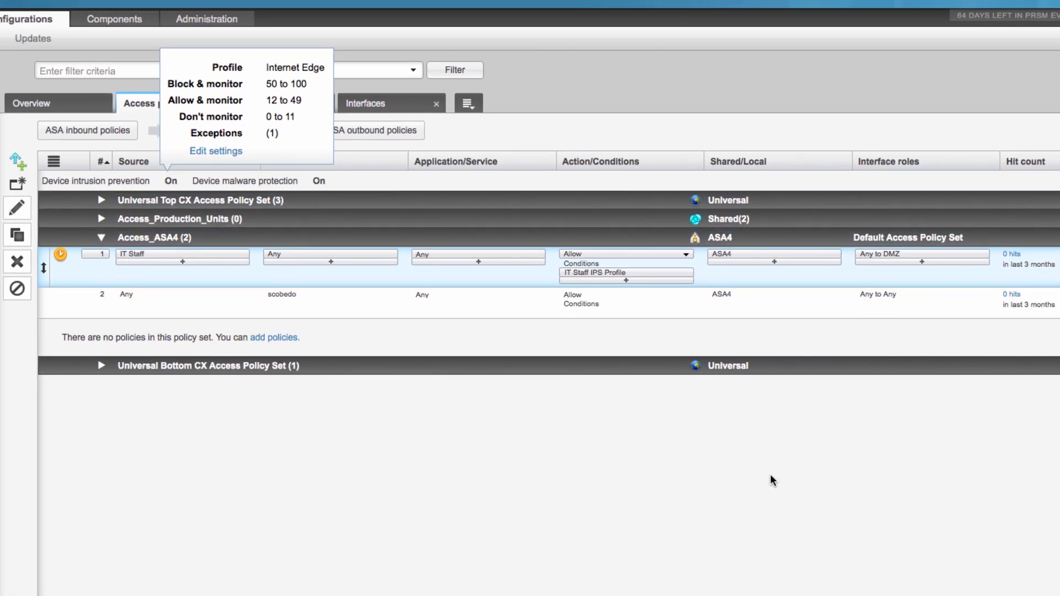
pyautogui.click(101, 201)
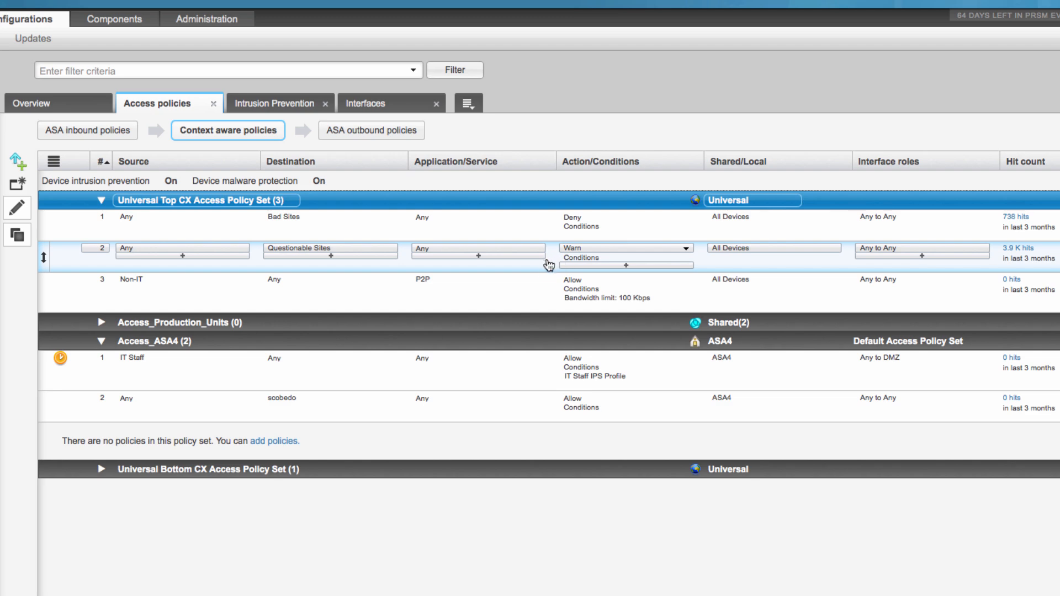
pyautogui.click(544, 270)
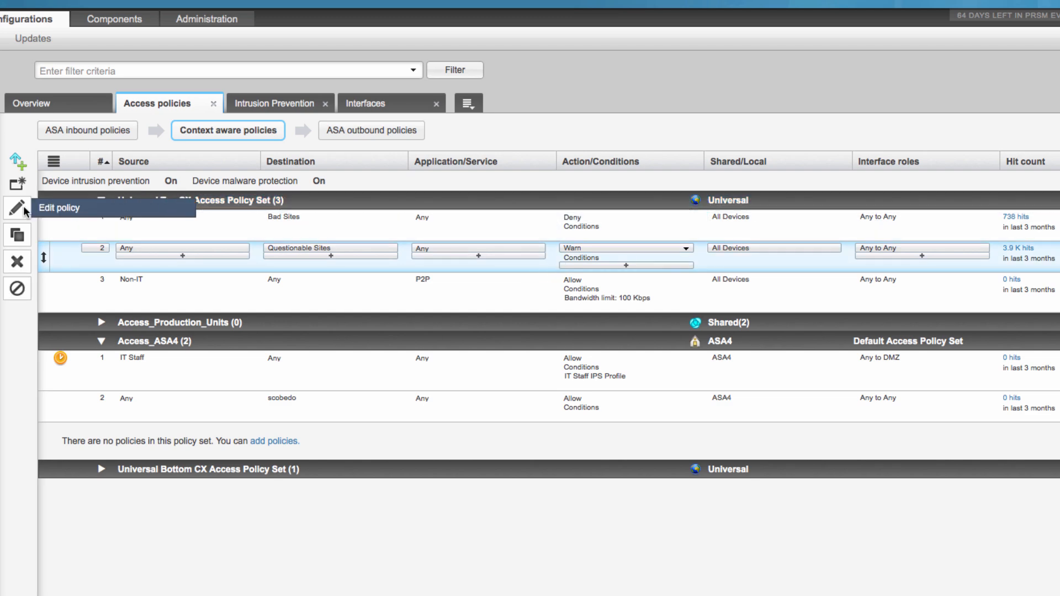
pyautogui.click(17, 207)
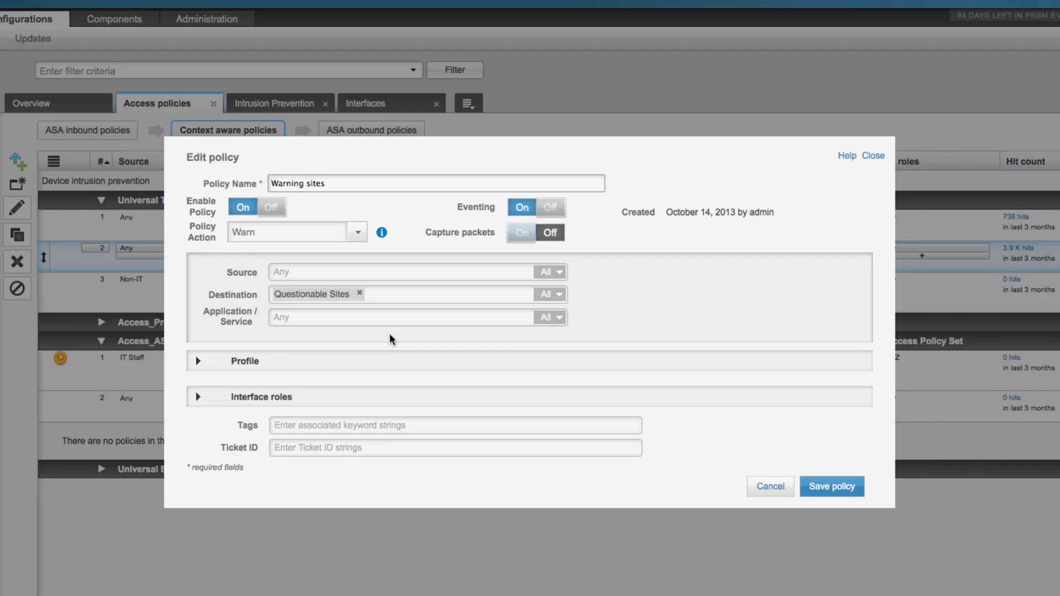
pyautogui.click(197, 362)
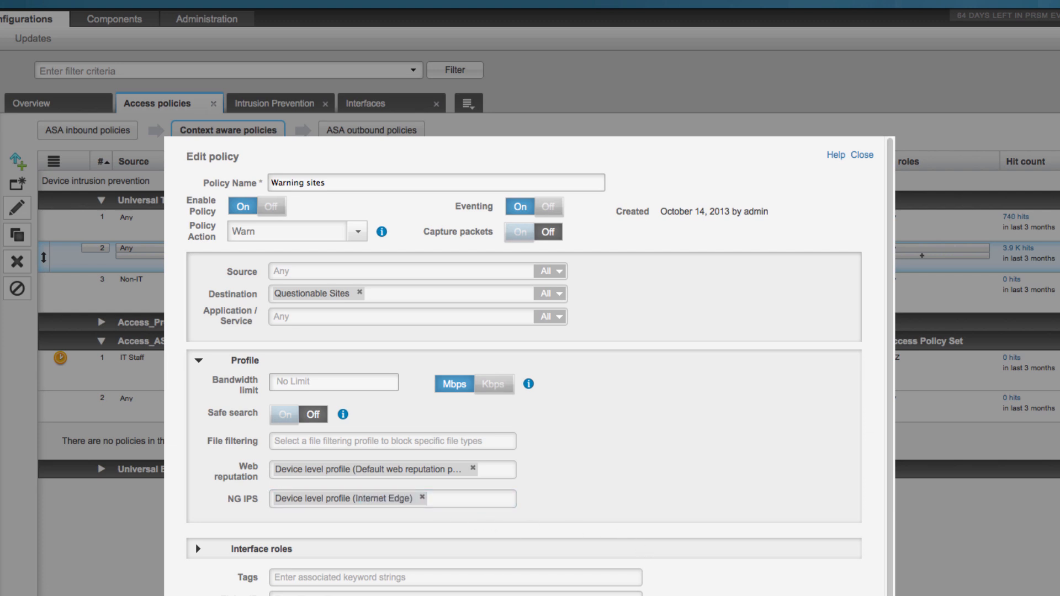
pyautogui.scroll(-1, 528, 366)
pyautogui.press('Escape')
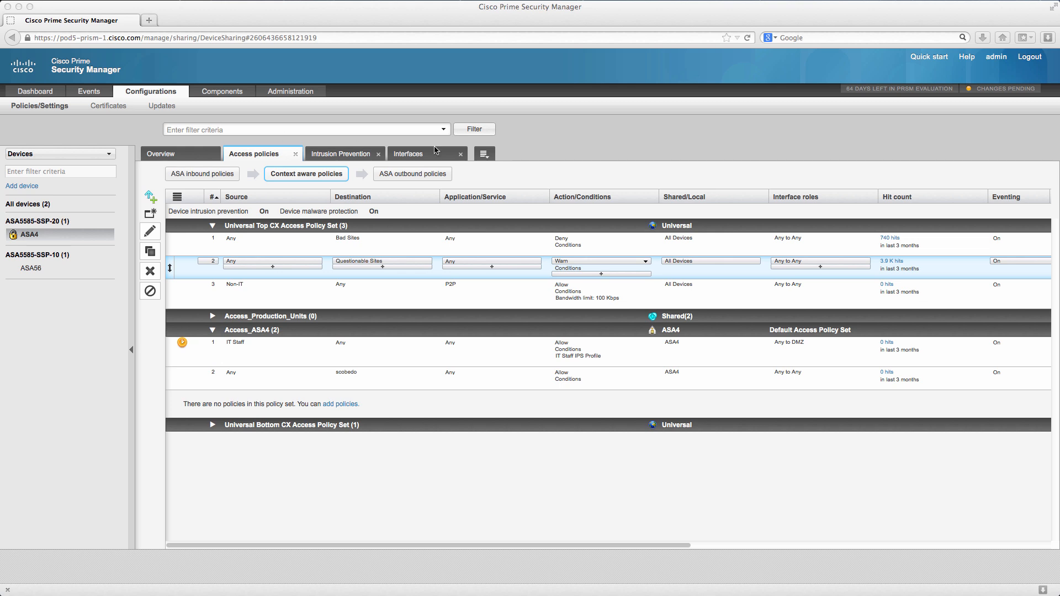
# Open the pending changes to review the modifications awaiting commit and deployment.
pyautogui.click(992, 91)
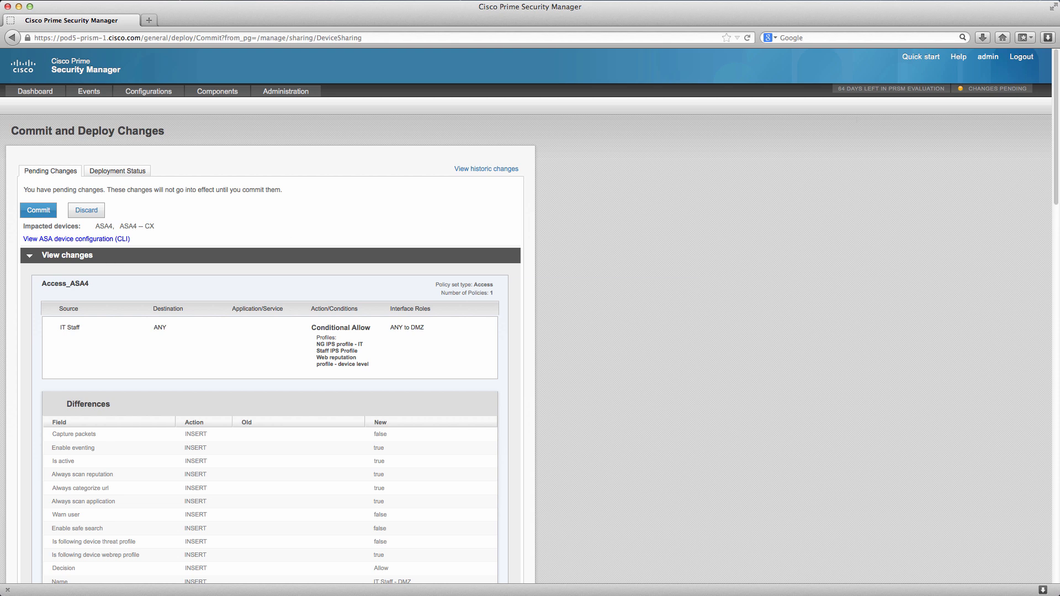
# Commit the pending changes and deploy them to ASA4 and ASA4 -- CX.
pyautogui.click(33, 210)
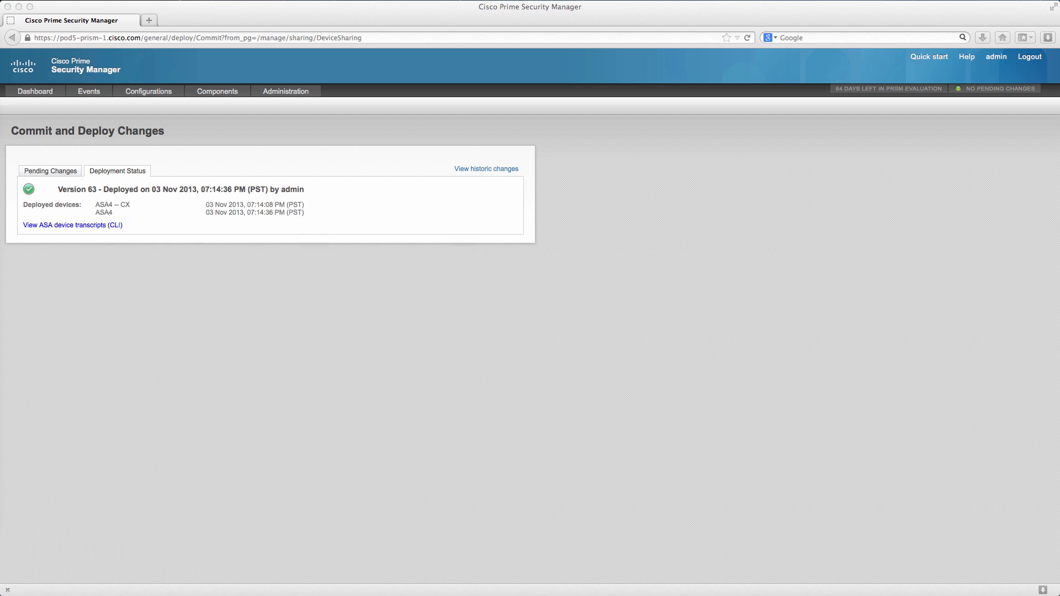
# Examine the real-time event views for All Events, Context Aware Security and NG IPS.
pyautogui.click(89, 92)
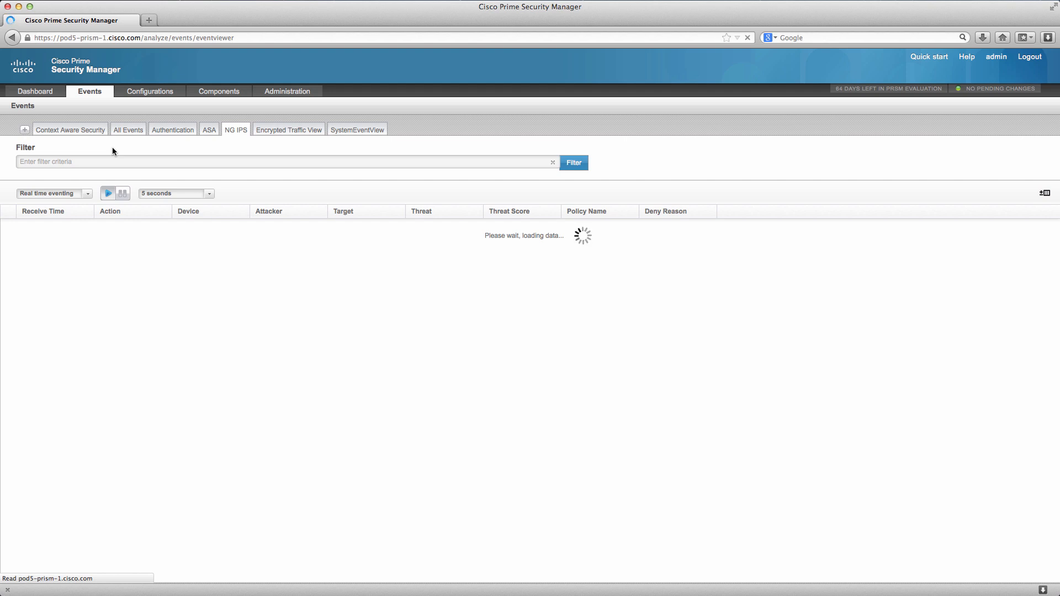
pyautogui.click(126, 131)
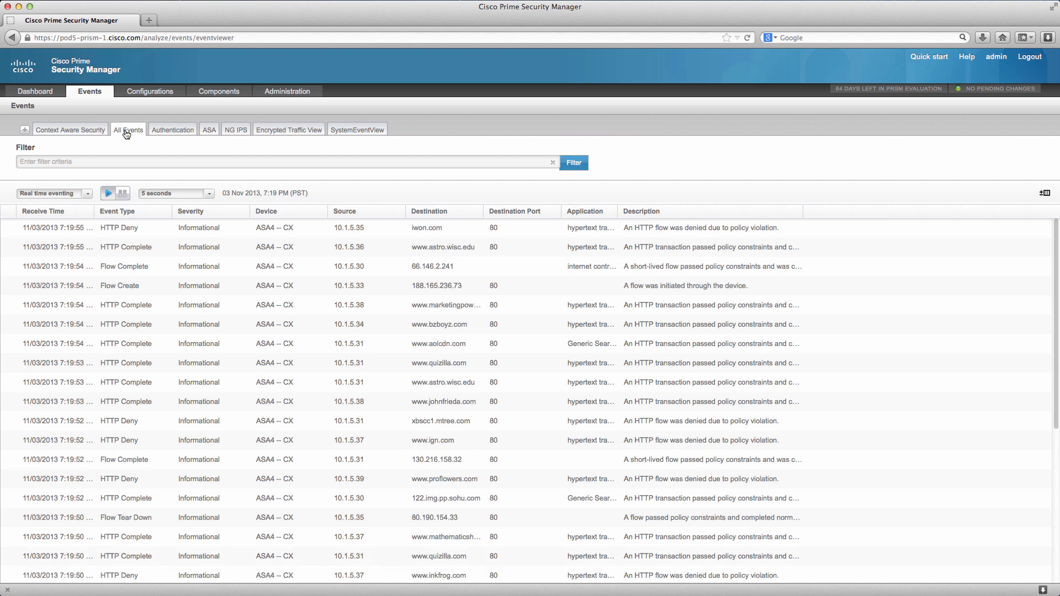
pyautogui.click(97, 133)
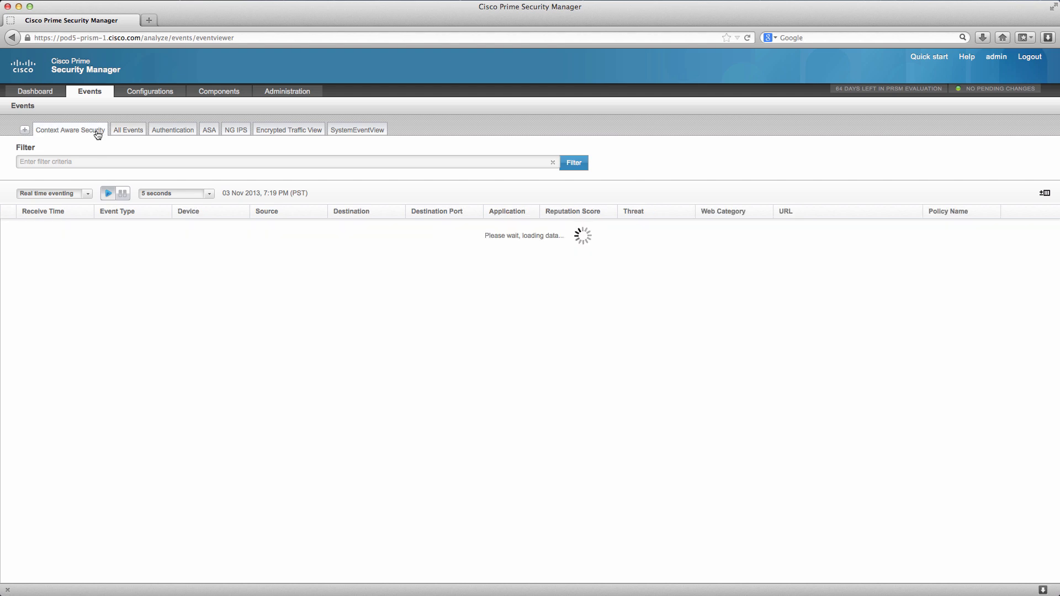
pyautogui.click(232, 131)
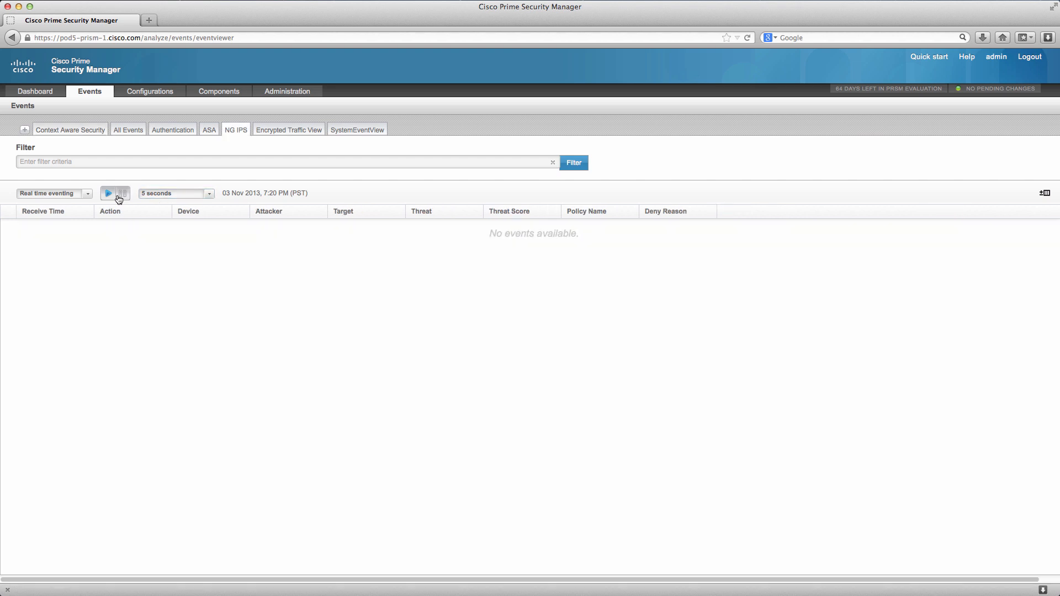
# Show historic NG IPS events and filter them by the threat WinNT cmd.exe Executables in URLs.
pyautogui.click(87, 194)
pyautogui.click(57, 209)
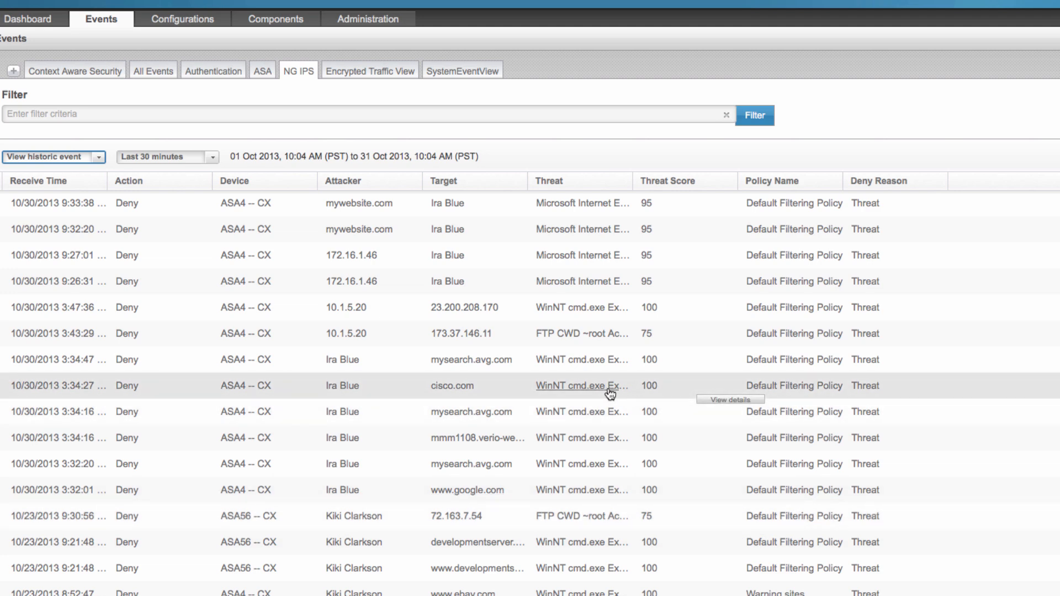
pyautogui.click(610, 387)
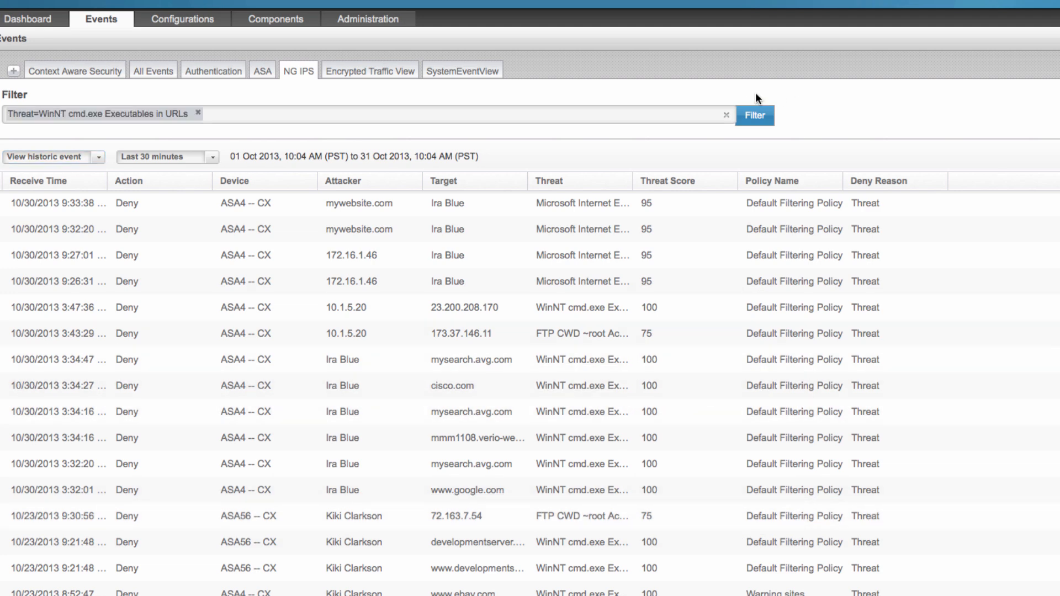
pyautogui.click(755, 115)
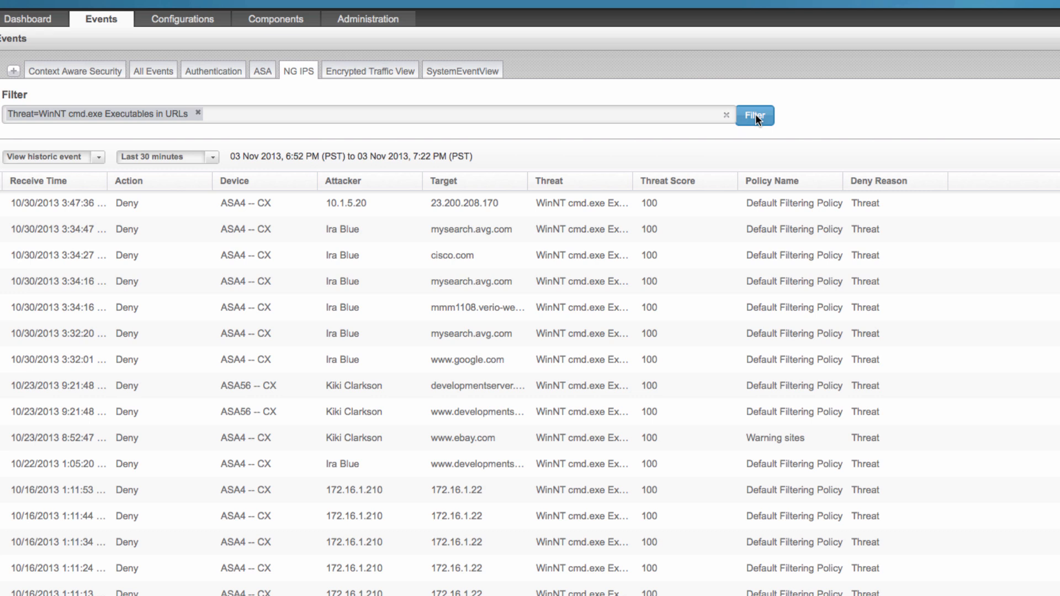
# Return the NG IPS event view to real time eventing and clear the threat filter.
pyautogui.click(66, 157)
pyautogui.click(62, 188)
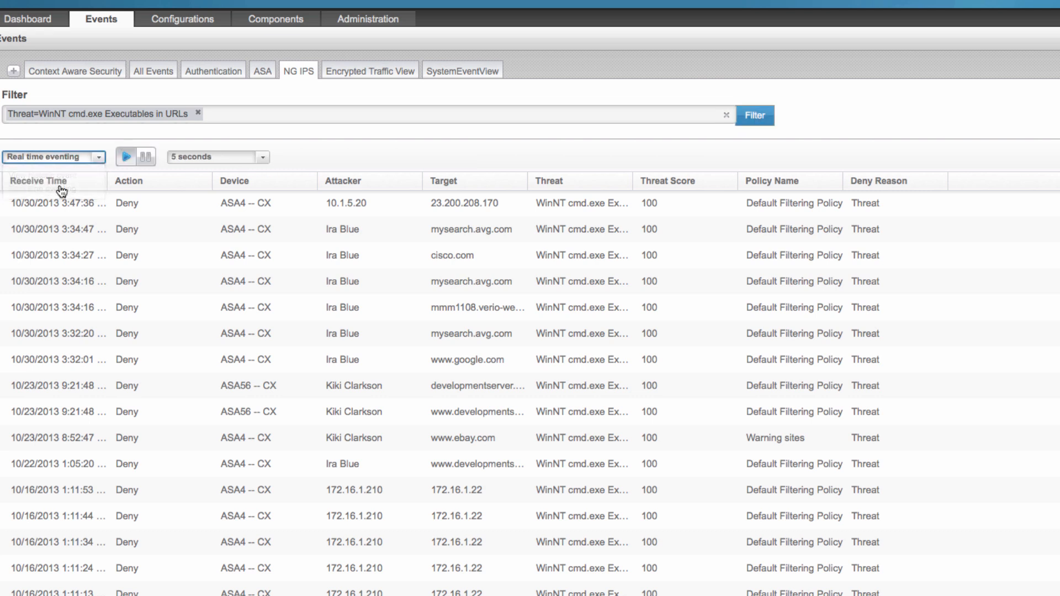
pyautogui.click(196, 120)
pyautogui.press('BackSpace')
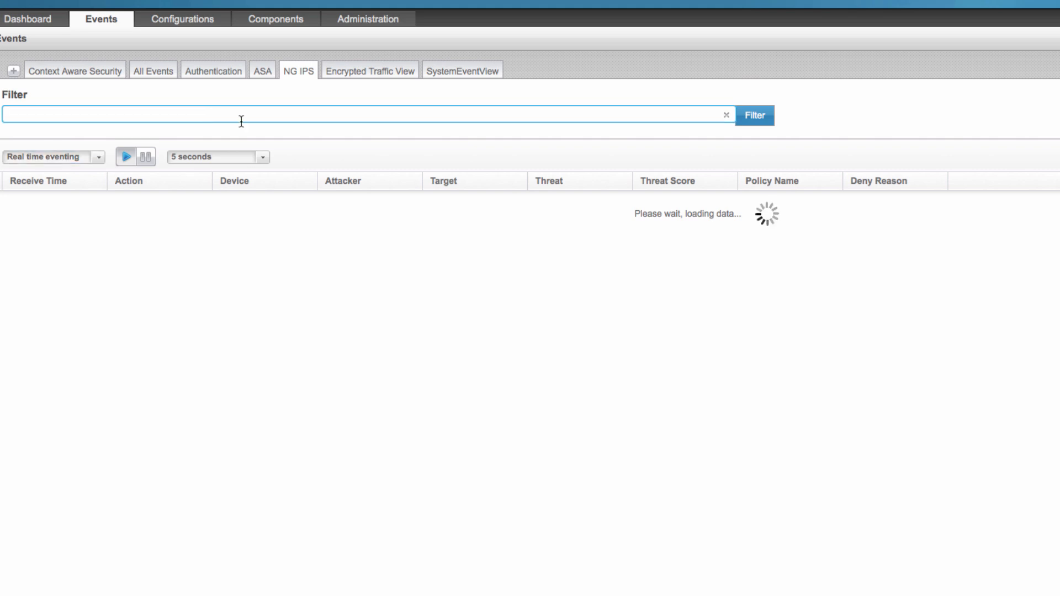
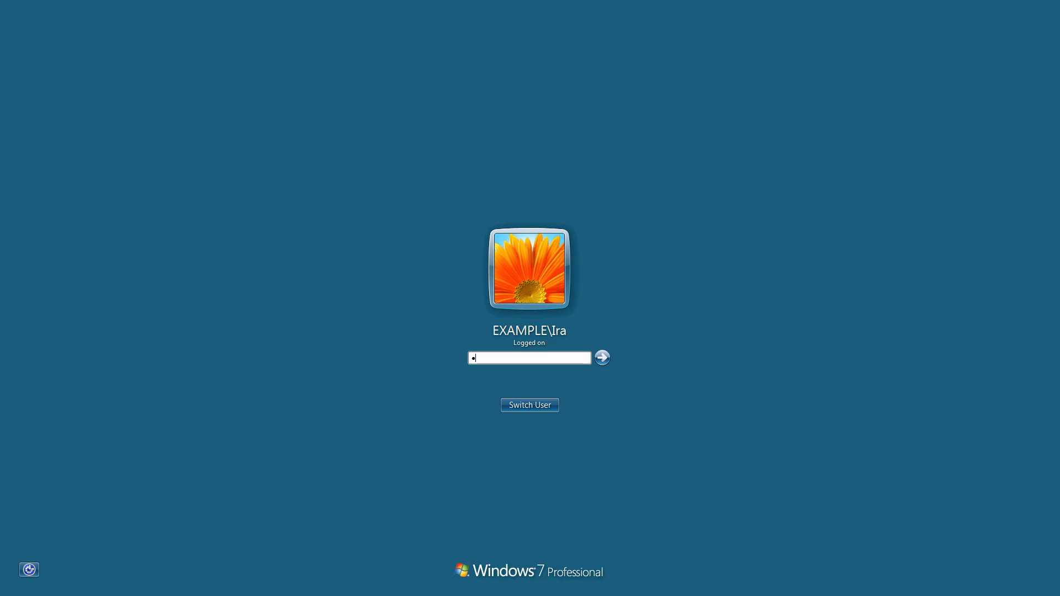
# Enter the account password to unlock the Windows 7 session of the logged-on user.
pyautogui.write('****')
pyautogui.press('Return')
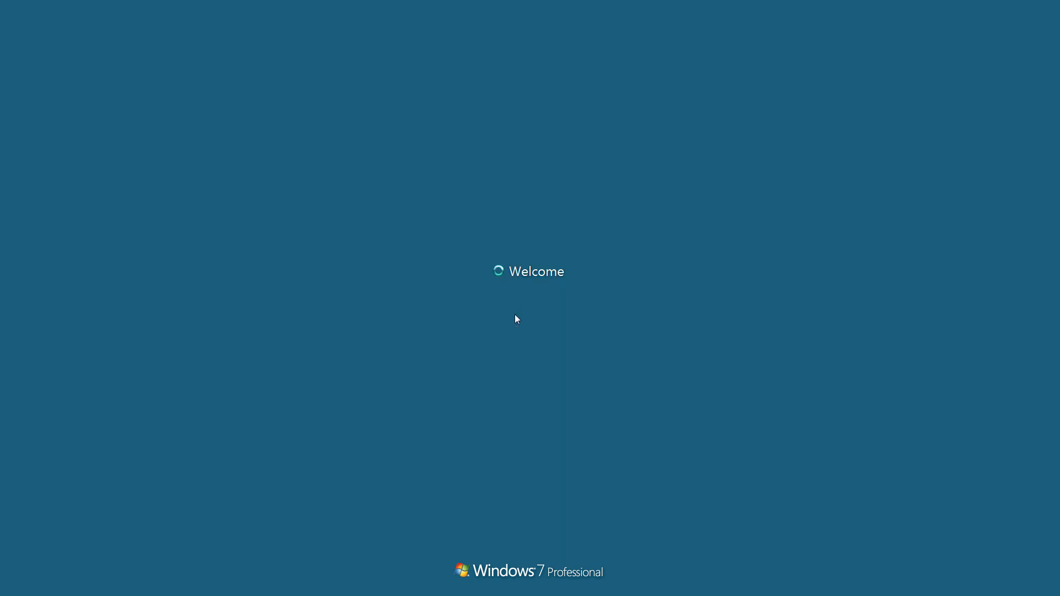
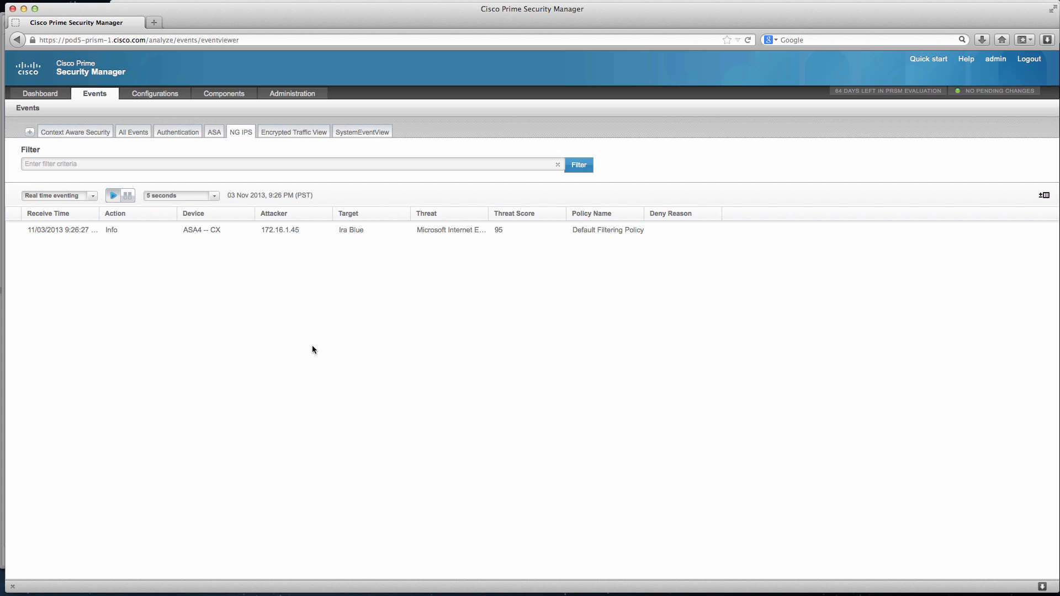
# Examine the details of the Microsoft Internet Explorer threat event from ASA4, including the policies applied to it.
pyautogui.moveTo(497, 230)
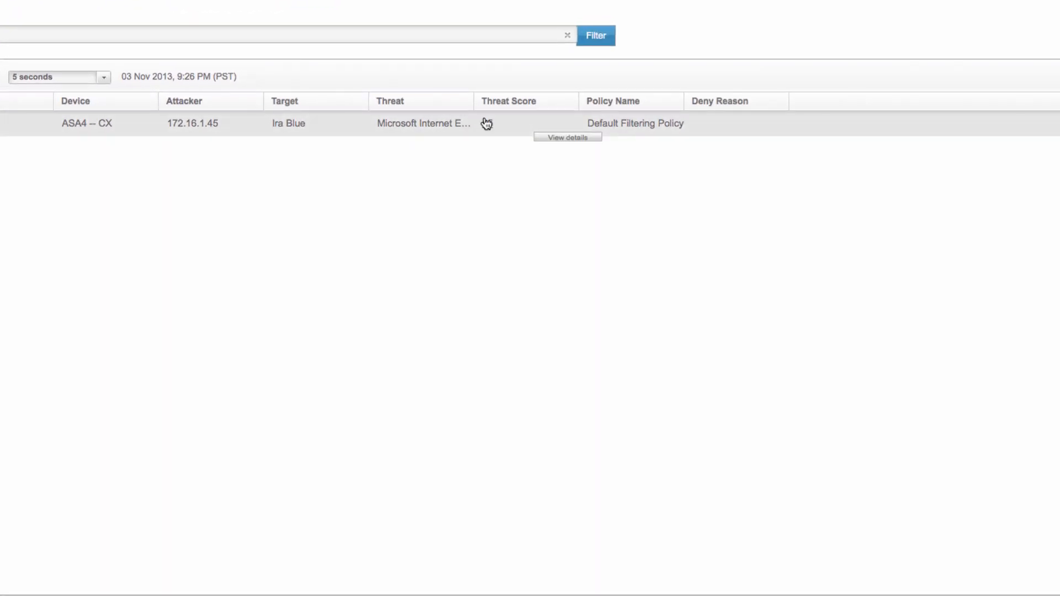
pyautogui.click(561, 138)
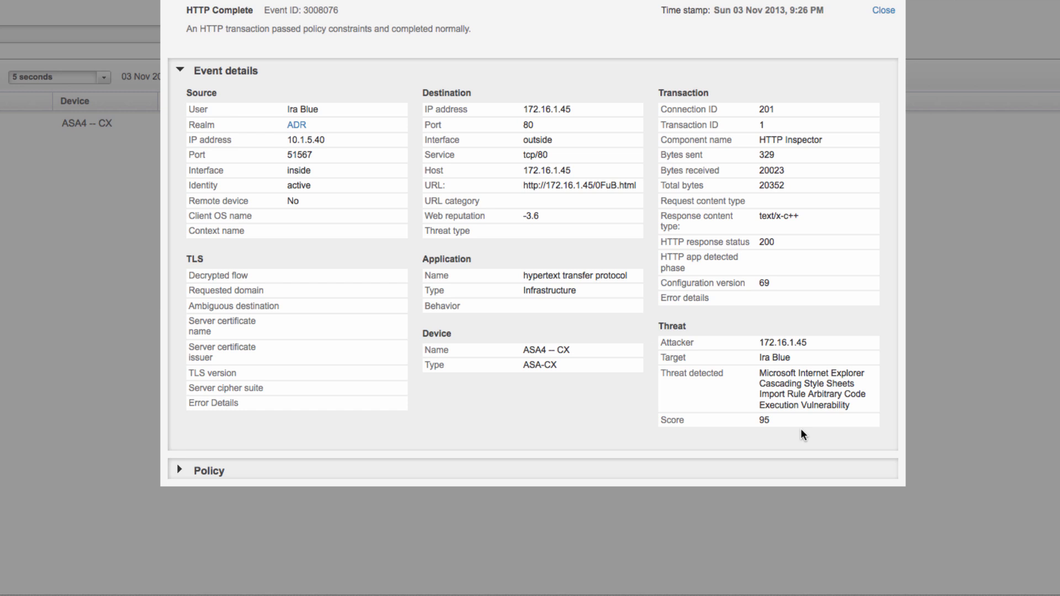
pyautogui.click(179, 470)
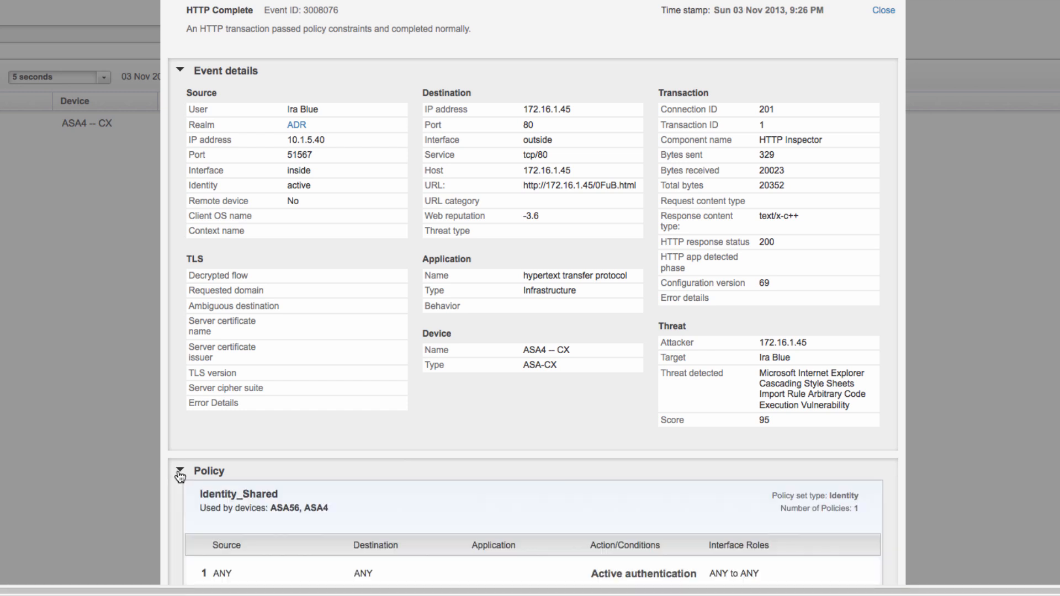
pyautogui.scroll(-5, 594, 433)
pyautogui.scroll(-2, 608, 423)
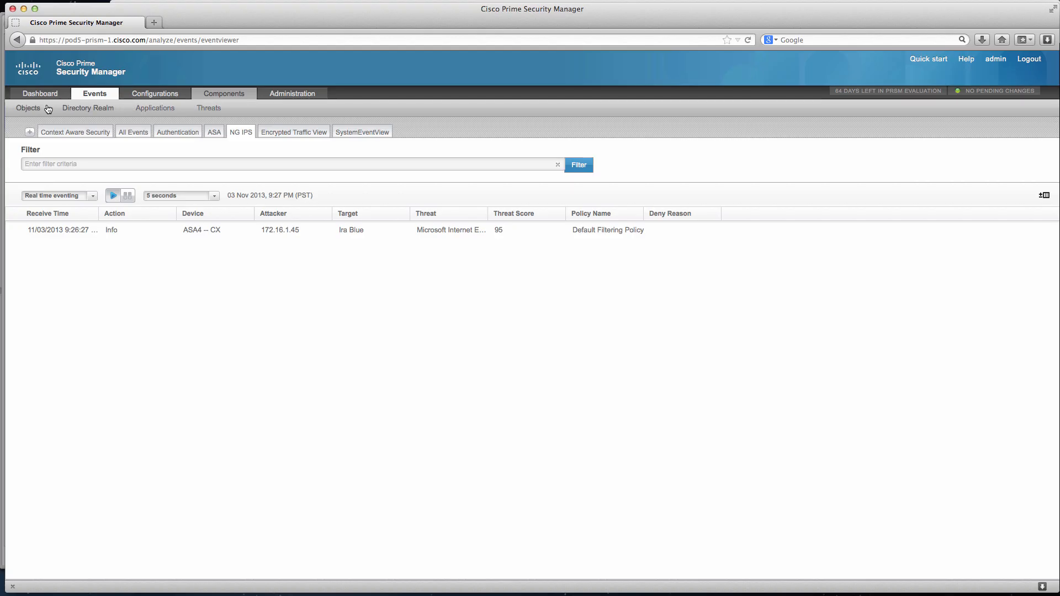
# Filter the component objects to show only the NG IPS profile type.
pyautogui.click(35, 109)
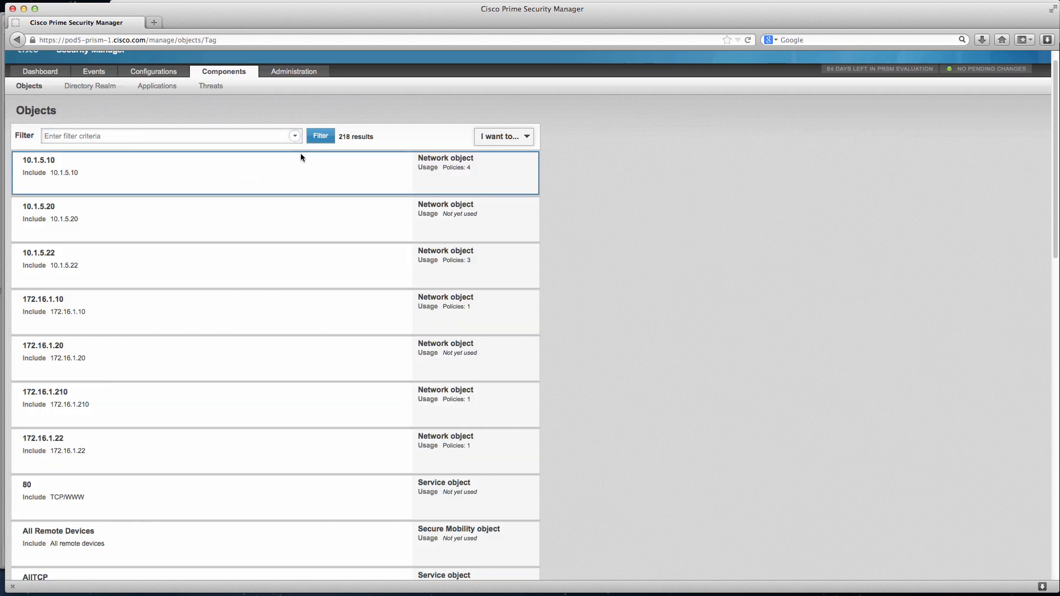
pyautogui.click(279, 135)
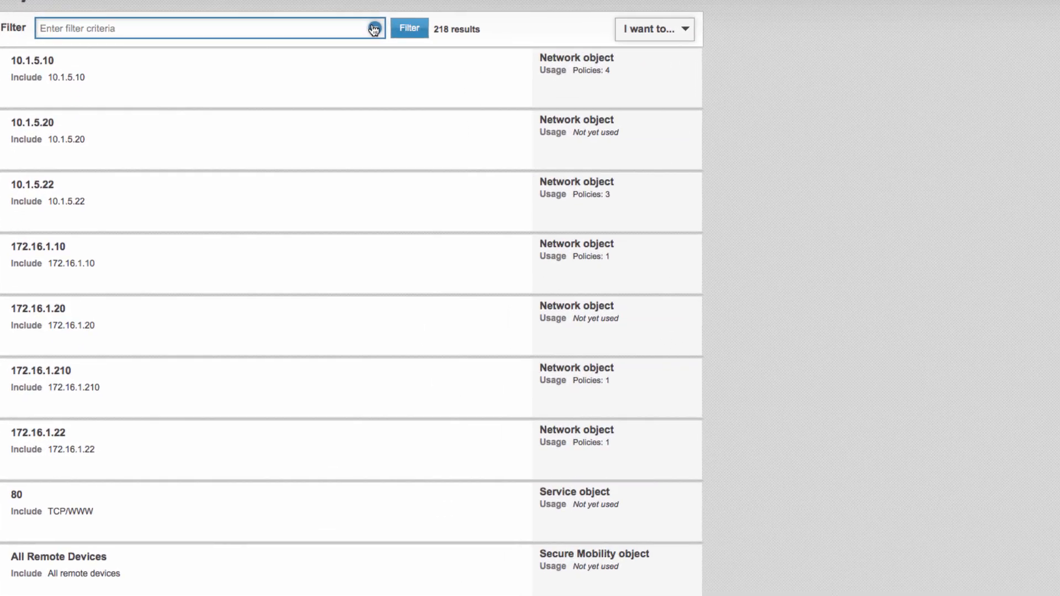
pyautogui.click(318, 106)
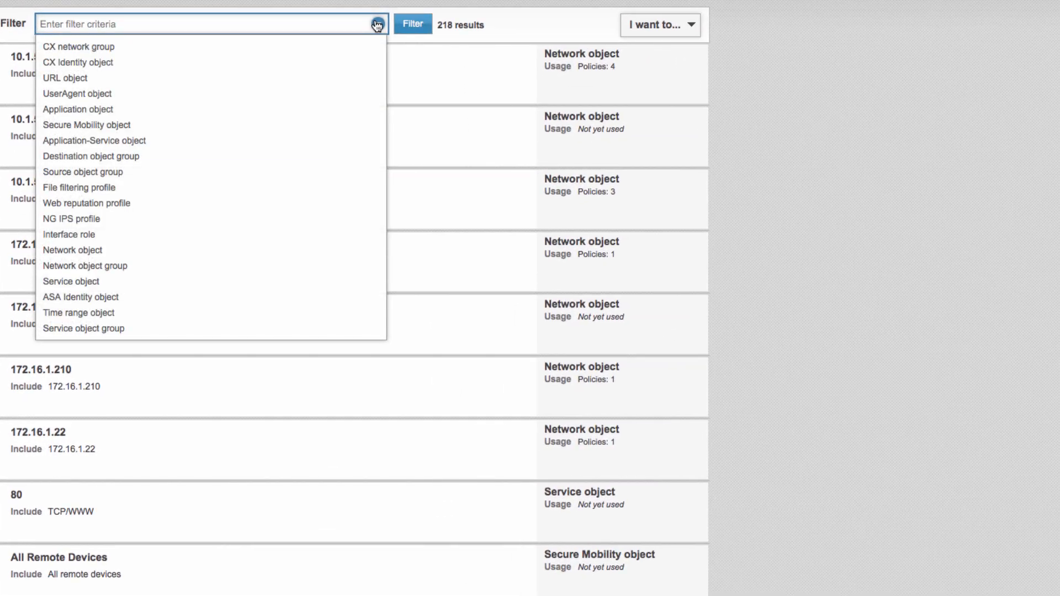
pyautogui.click(109, 219)
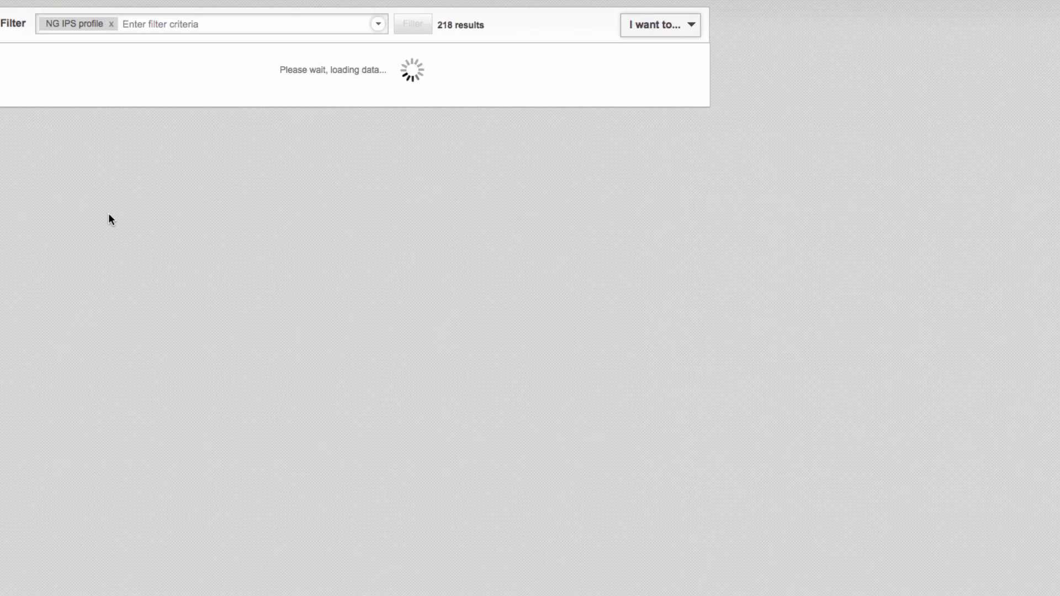
# Remove the Microsoft Internet Explorer Cascading Style Sheets exception from the Internet Edge profile's advanced threat settings and save the profile.
pyautogui.moveTo(132, 146)
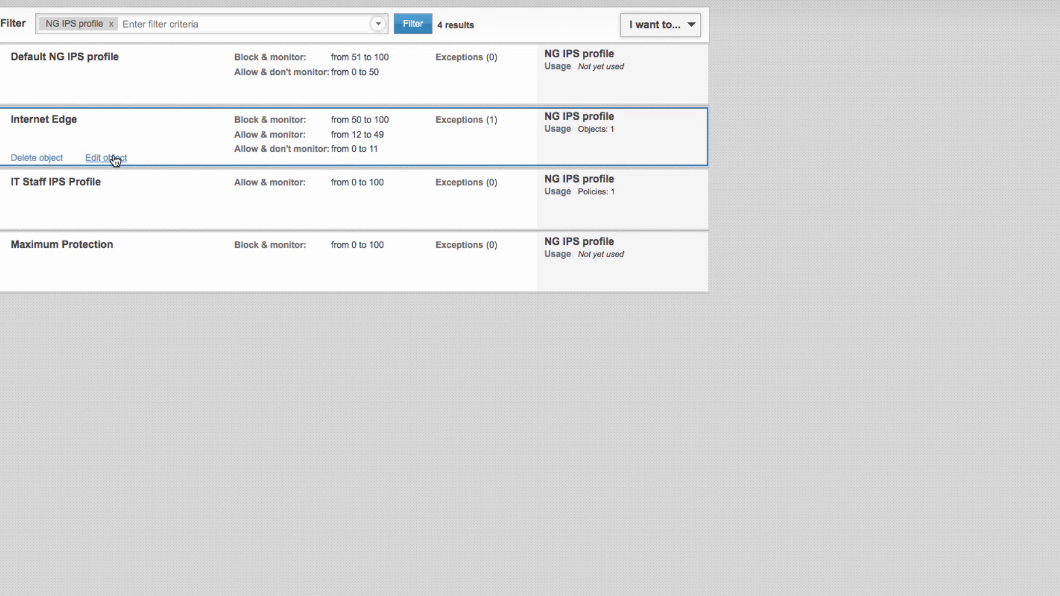
pyautogui.click(113, 158)
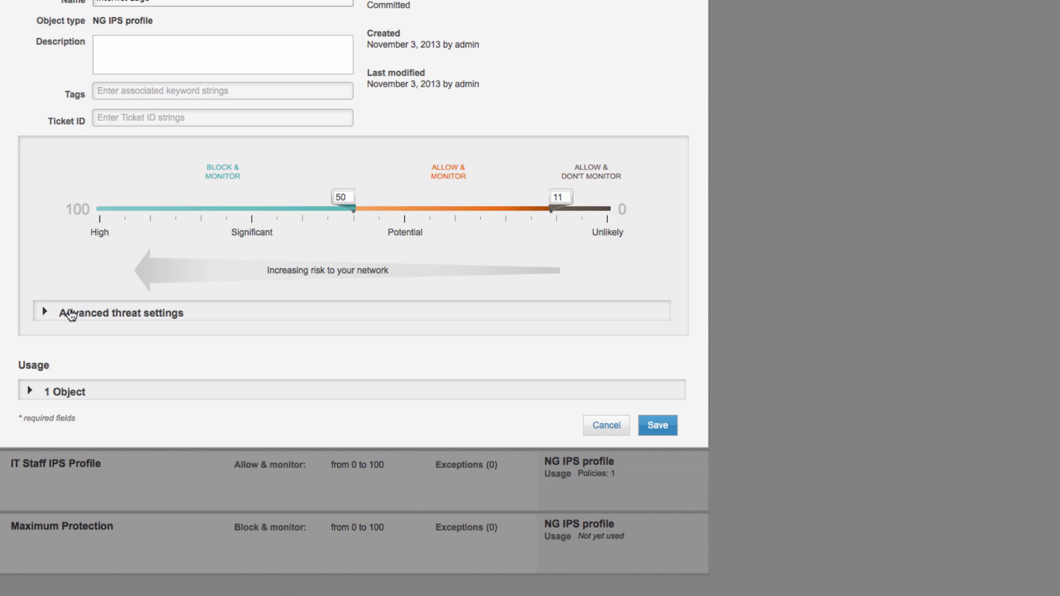
pyautogui.click(44, 311)
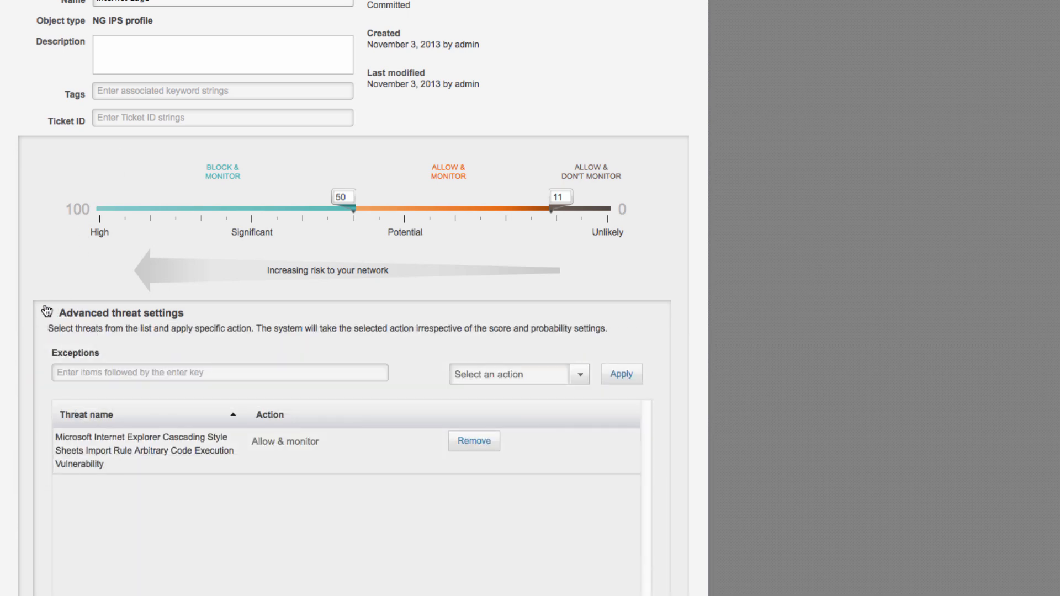
pyautogui.scroll(-3, 292, 439)
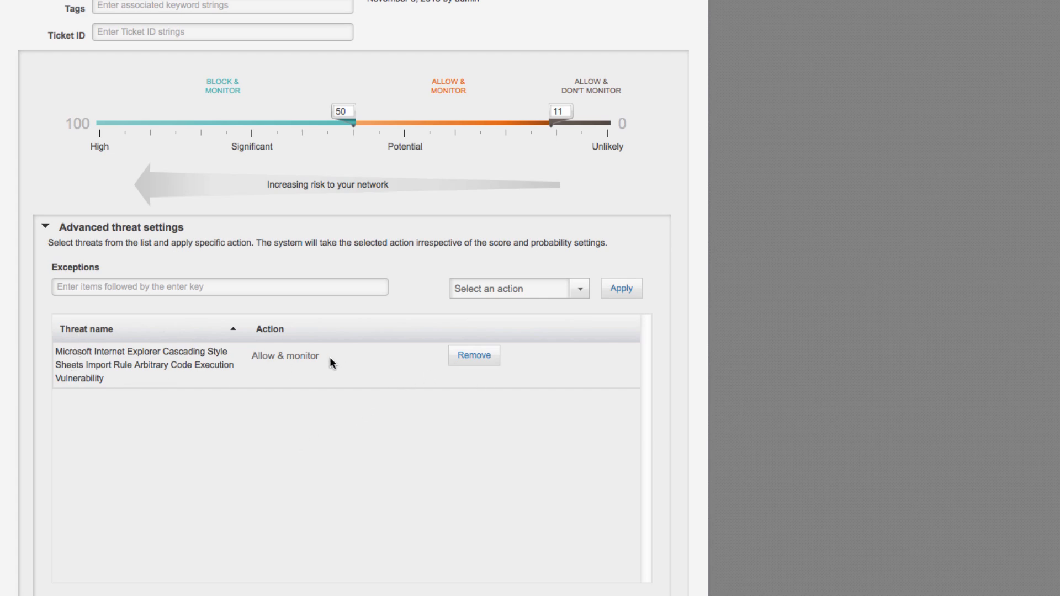
pyautogui.click(461, 356)
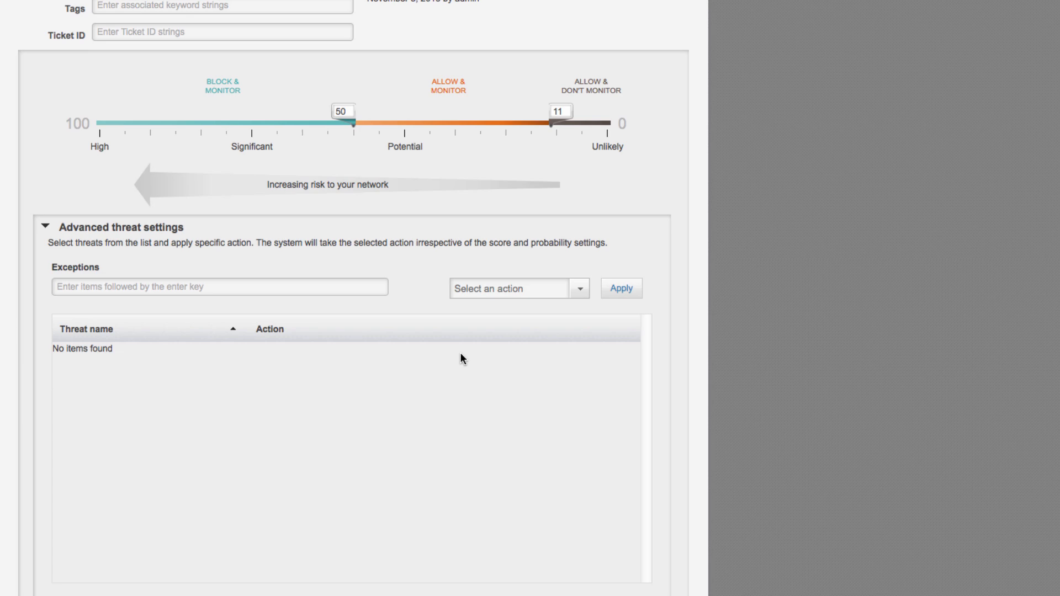
pyautogui.scroll(-6, 461, 351)
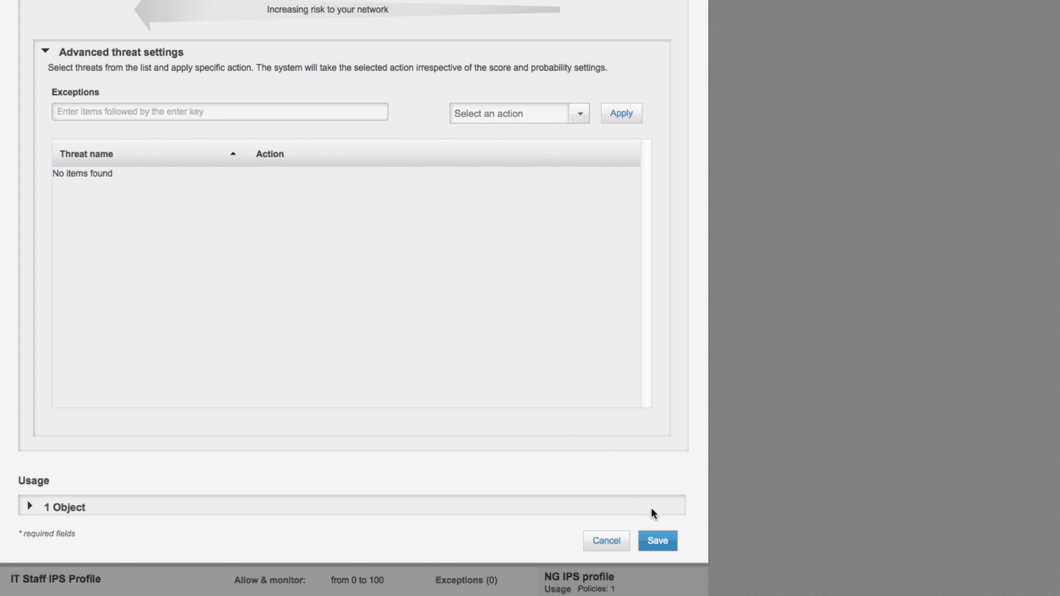
pyautogui.click(666, 538)
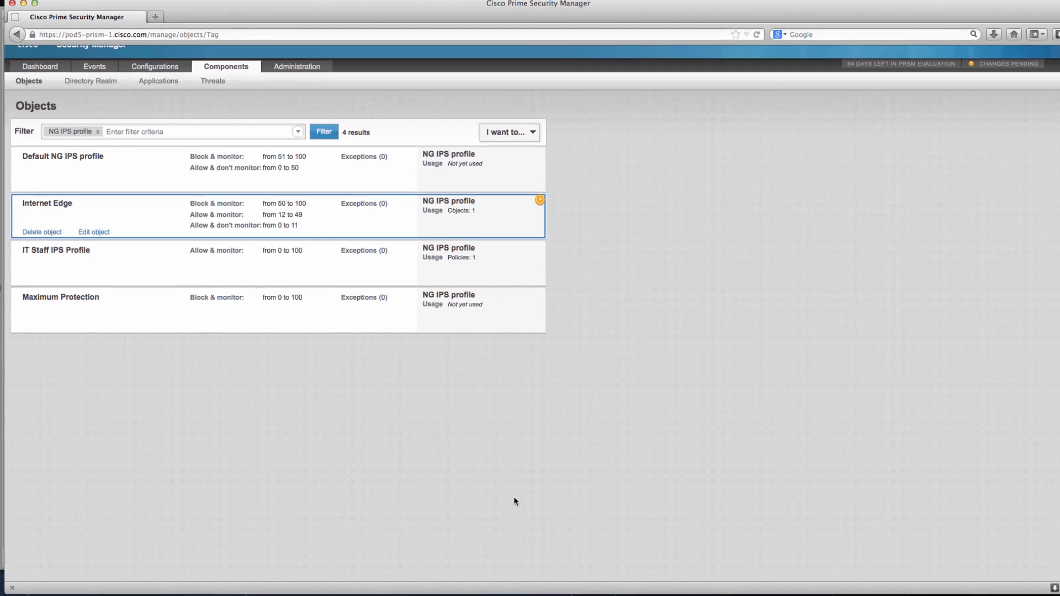
# Open the page for committing the pending change to the Internet Edge profile.
pyautogui.click(534, 204)
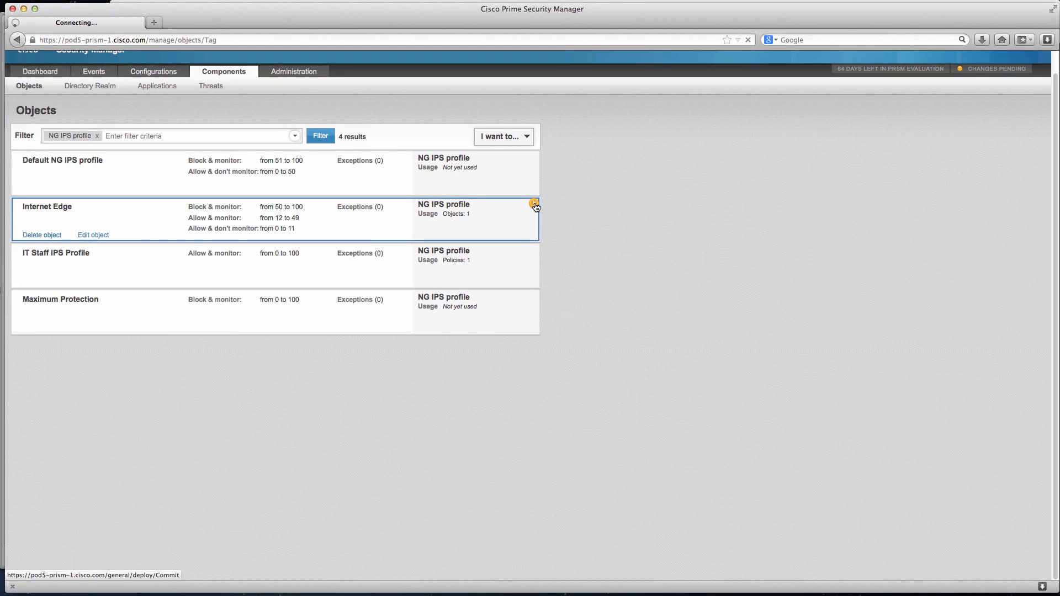
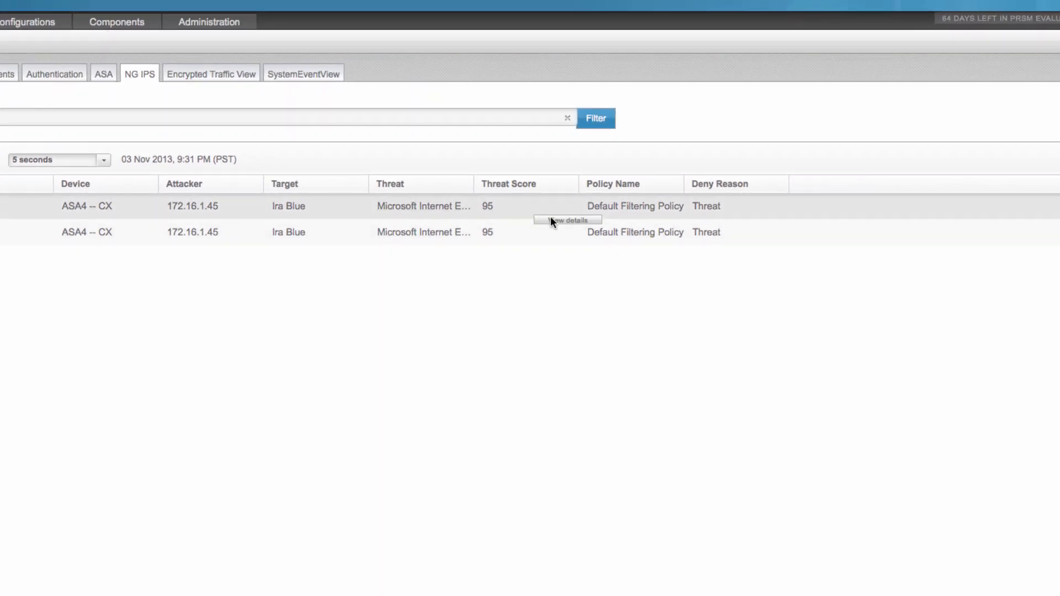
# Examine the details of the newest denied threat event from ASA4, including its deny reason, and close them.
pyautogui.click(552, 220)
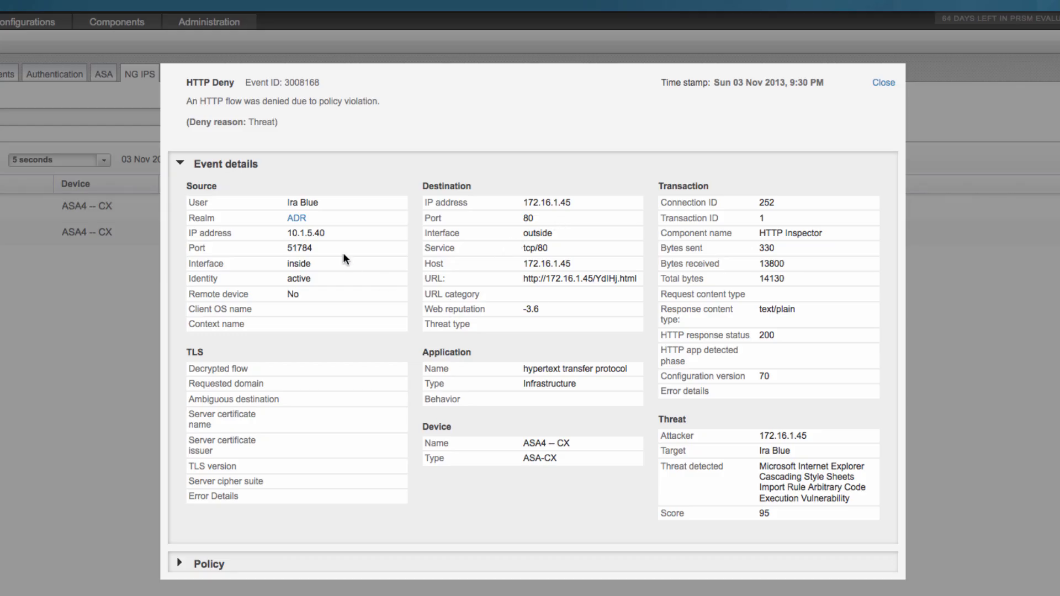
pyautogui.moveTo(186, 101); pyautogui.dragTo(369, 113)
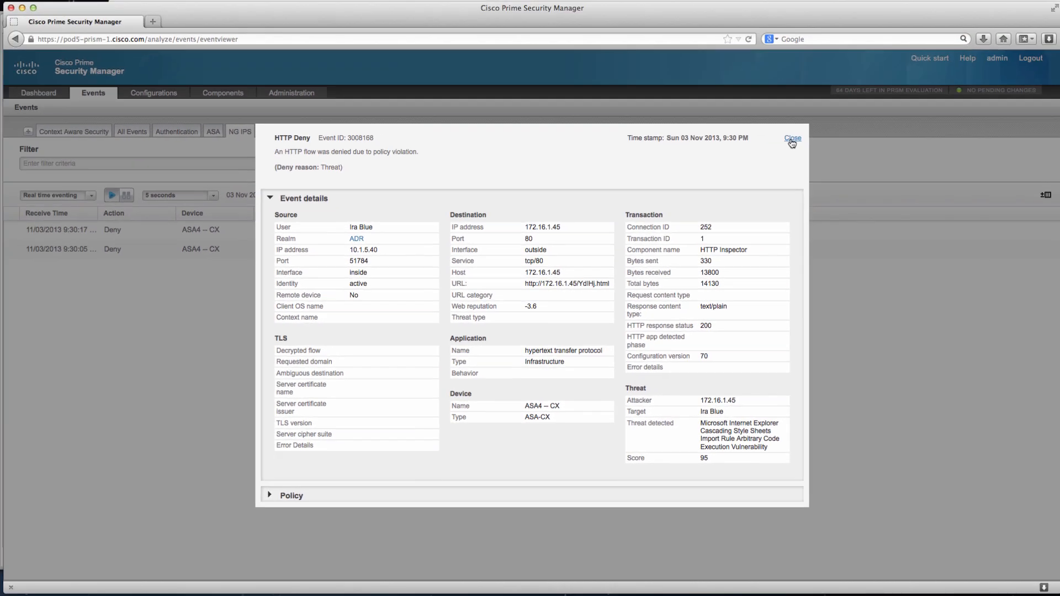
pyautogui.click(883, 82)
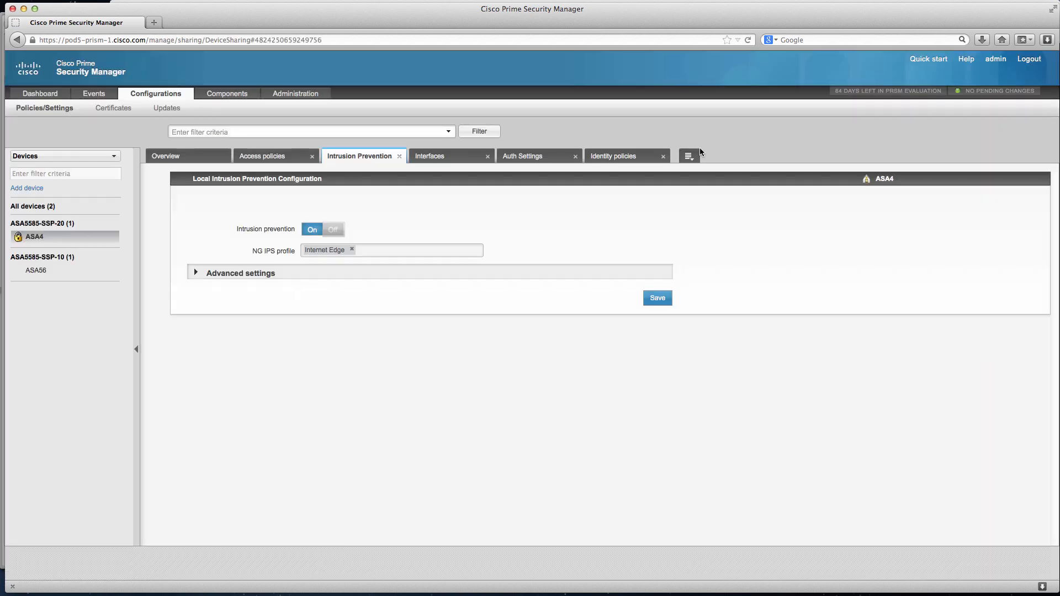
# Examine ASA4's local Decryption Settings and open its Decryption policies.
pyautogui.click(689, 157)
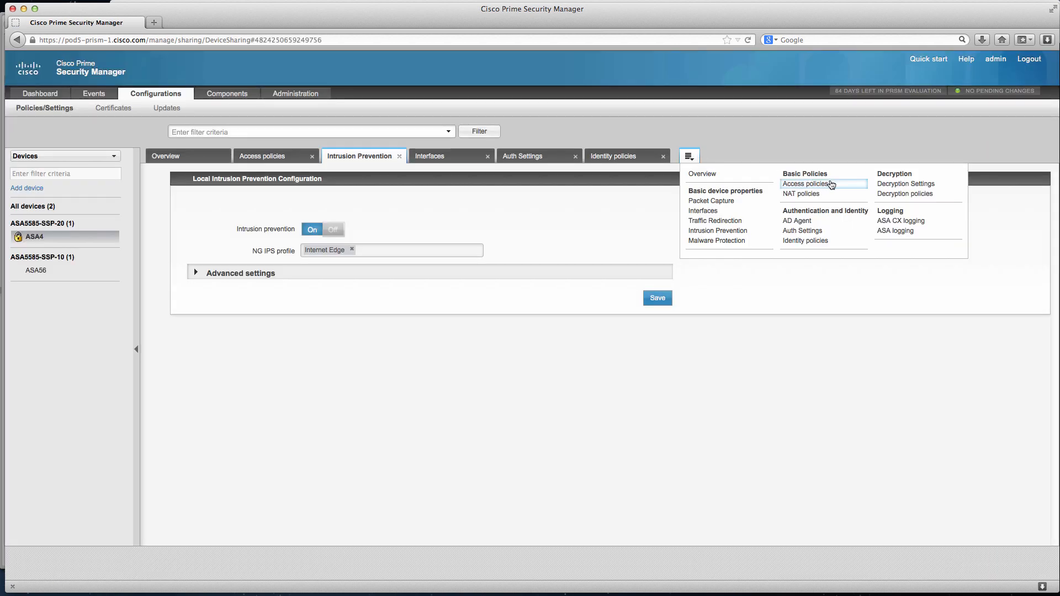
pyautogui.click(892, 186)
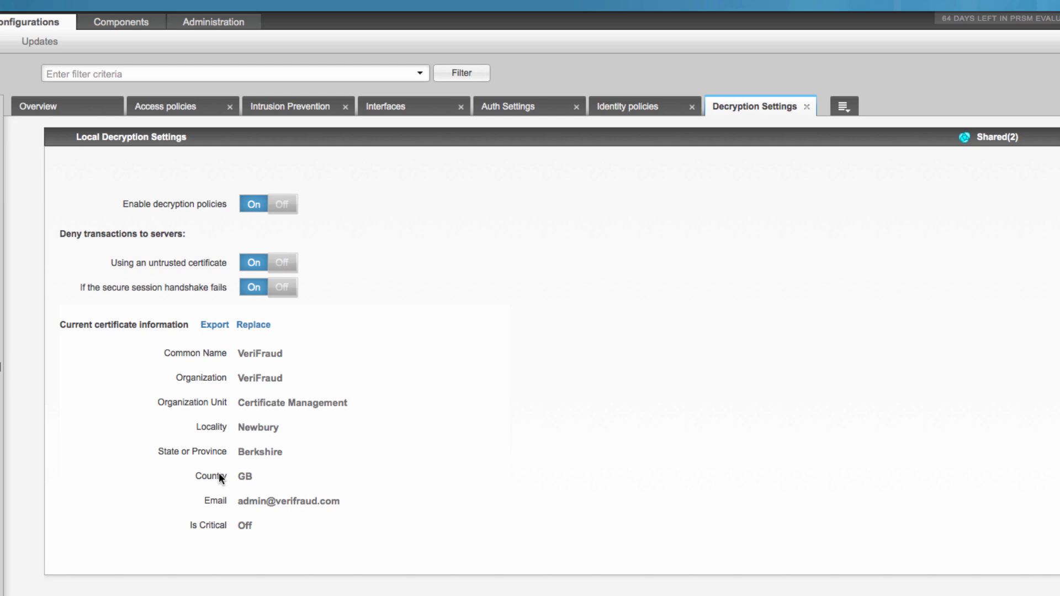
pyautogui.click(841, 106)
pyautogui.click(790, 157)
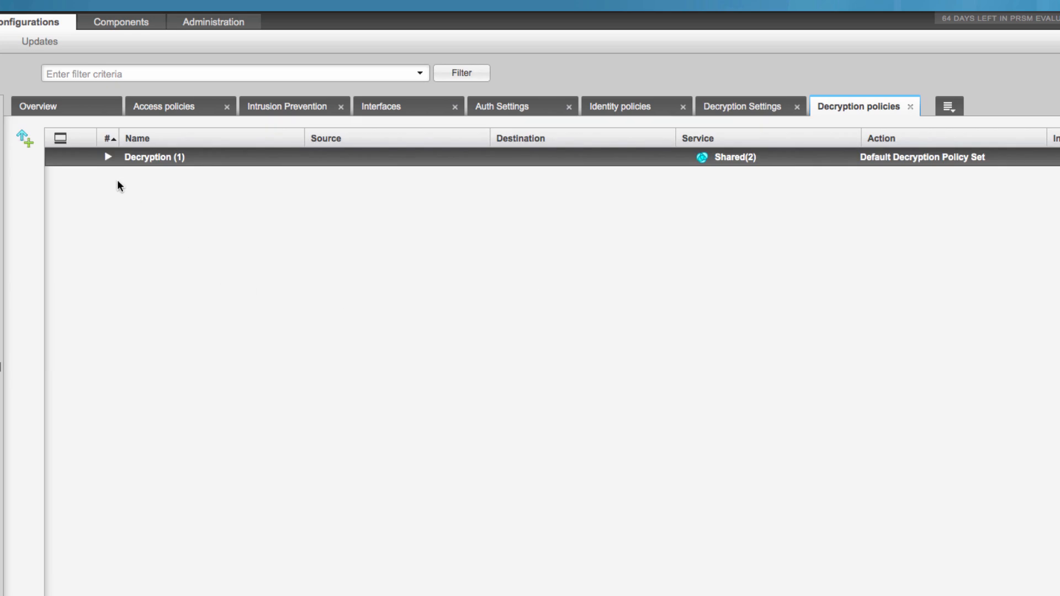
# Expand the Decryption policy set and examine the Default Decryption Policy's settings, leaving without saving.
pyautogui.click(107, 158)
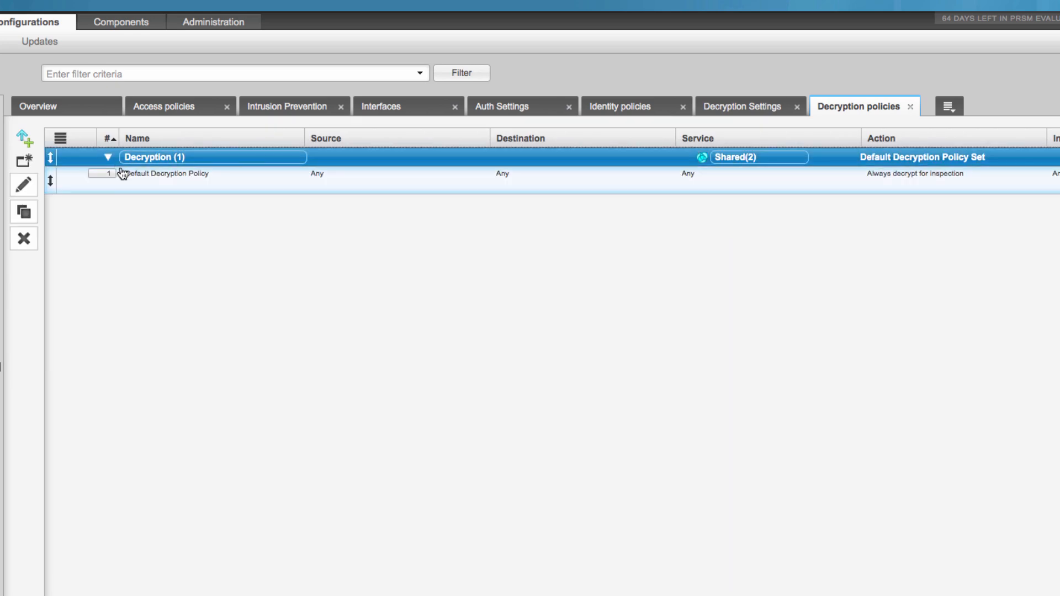
pyautogui.click(828, 174)
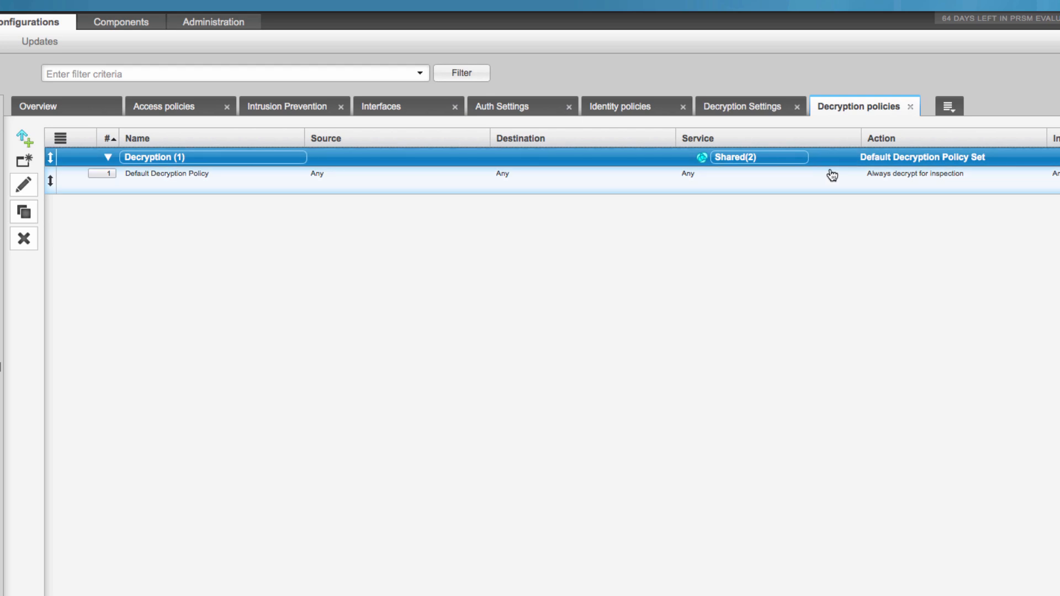
pyautogui.click(27, 180)
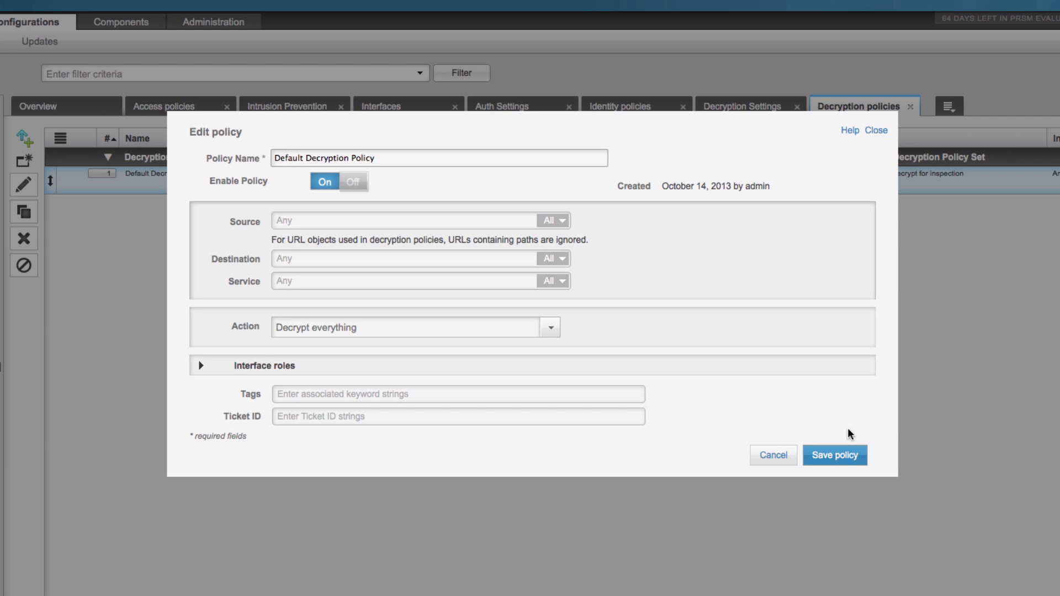
pyautogui.click(788, 456)
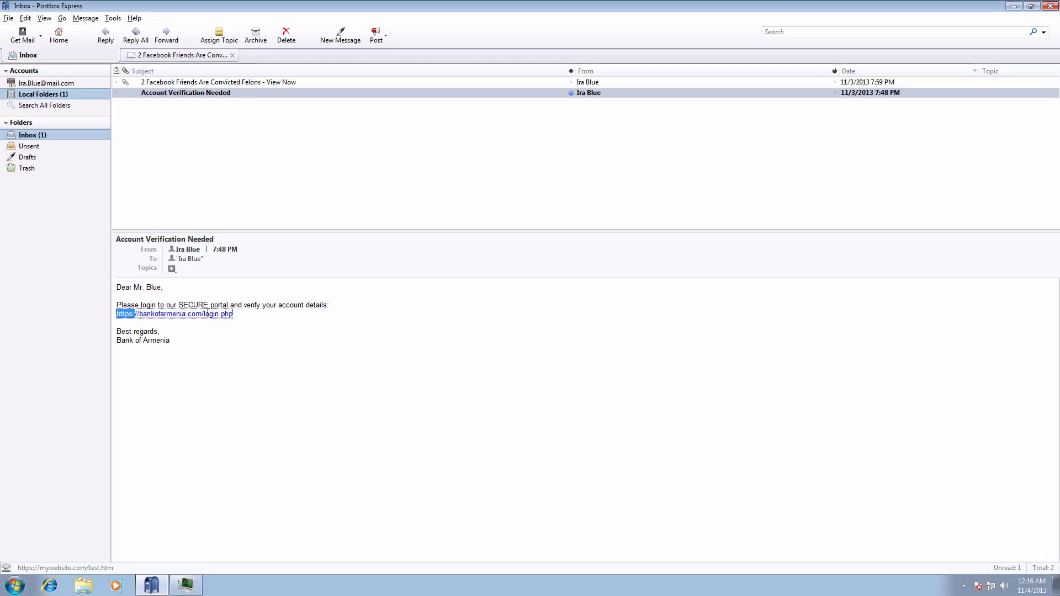
# Switch to the Account Verification Needed email in Postbox Express and clear the text selection on its login link.
pyautogui.click(225, 353)
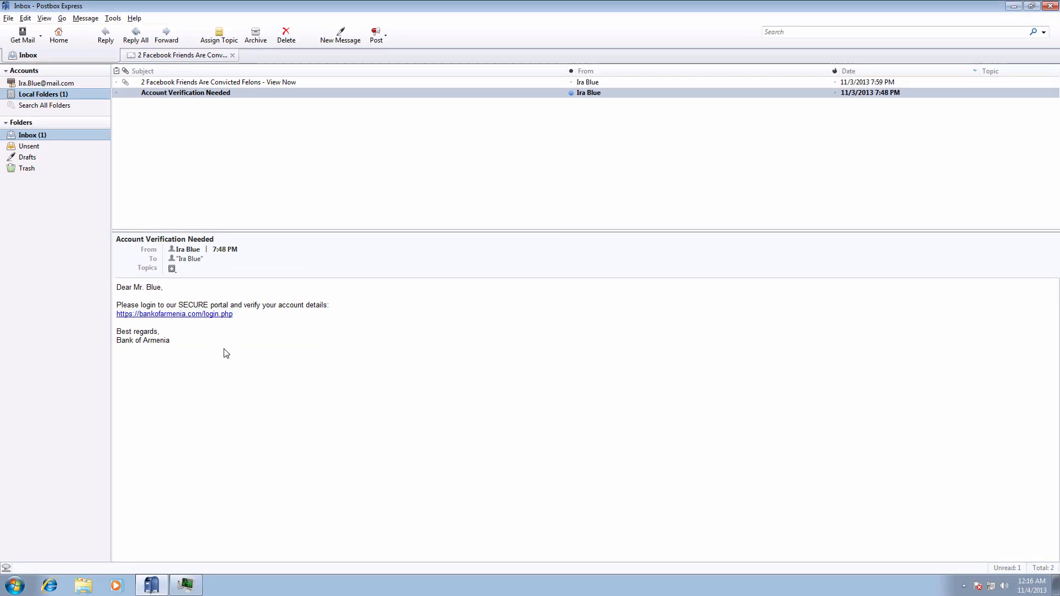
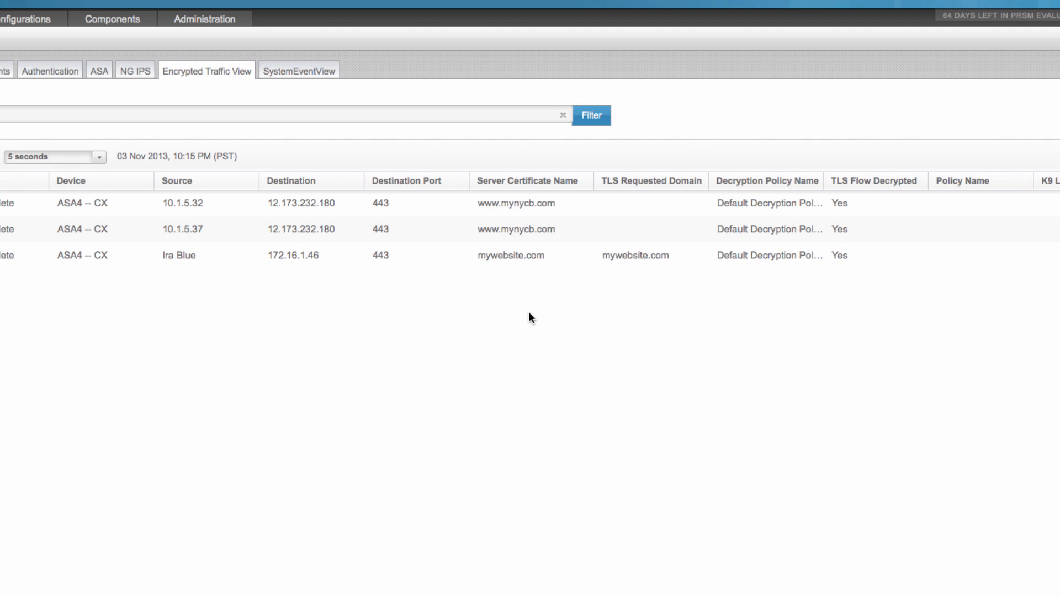
# Examine the TLS details of the decrypted mywebsite.com event in the Encrypted Traffic View and close them.
pyautogui.moveTo(505, 259)
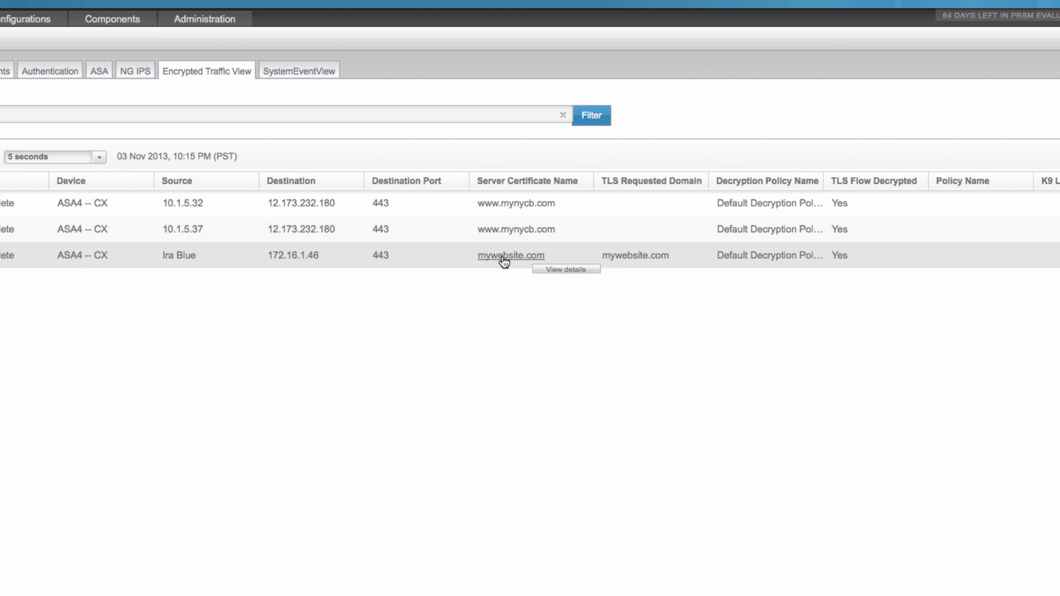
pyautogui.click(562, 269)
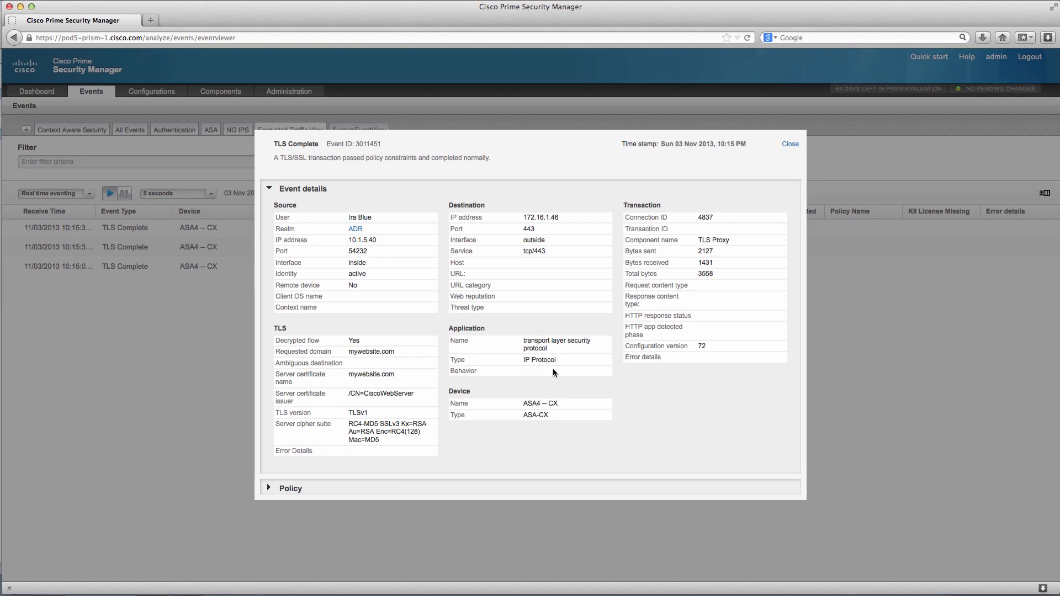
pyautogui.click(785, 144)
# Filter the events by server certificate name mywebsite.com and list the matching historic NG IPS events.
pyautogui.moveTo(502, 267)
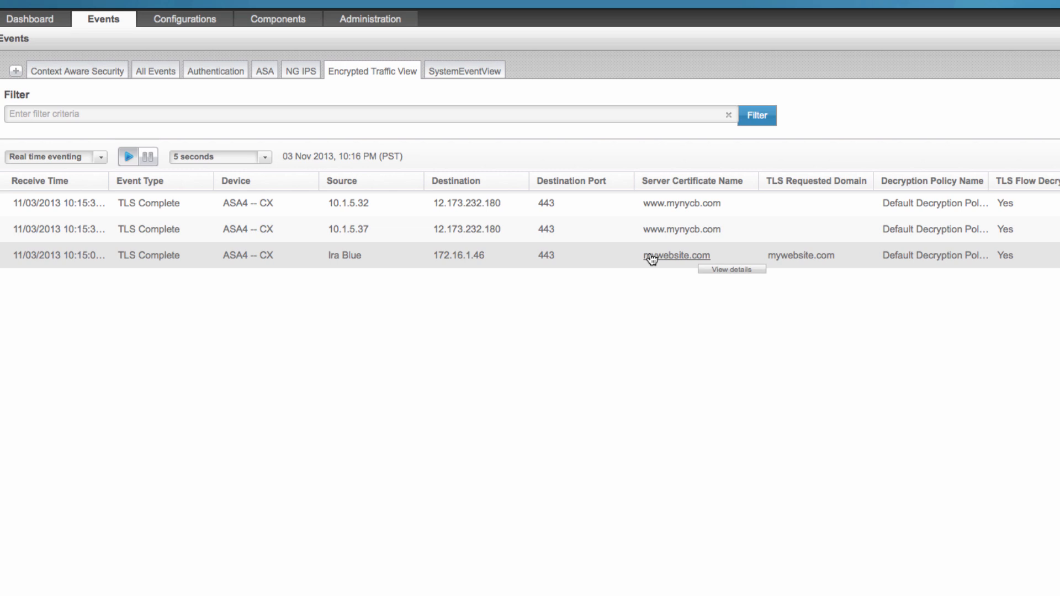
pyautogui.click(650, 257)
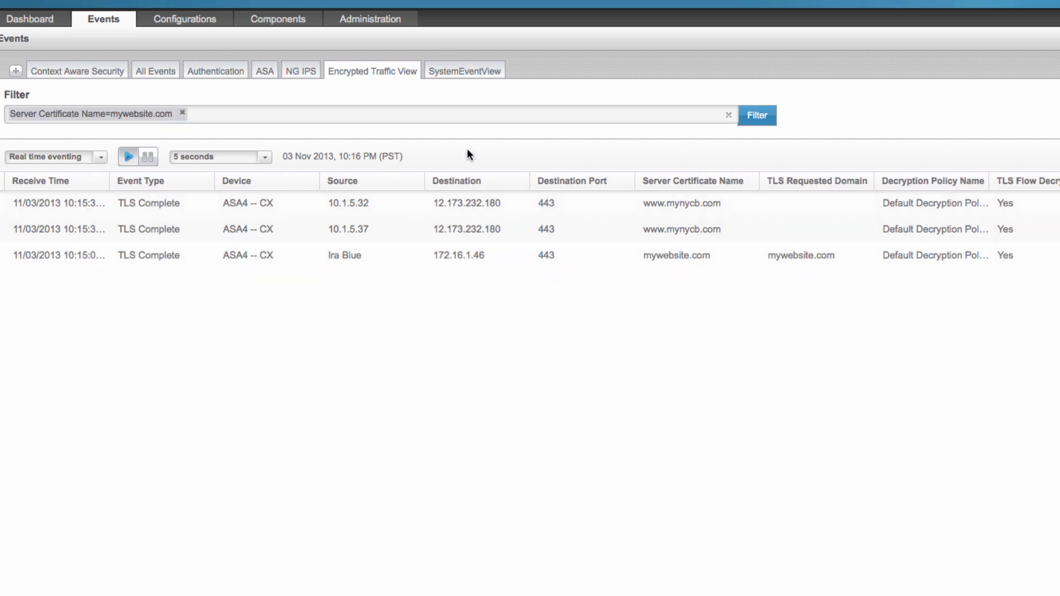
pyautogui.click(306, 73)
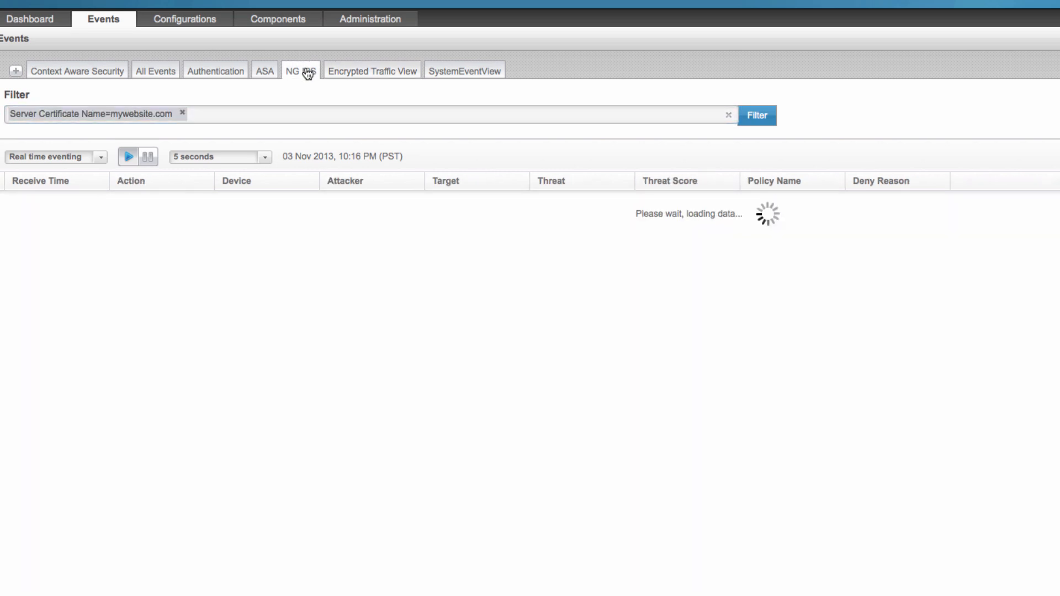
pyautogui.click(67, 160)
pyautogui.click(63, 175)
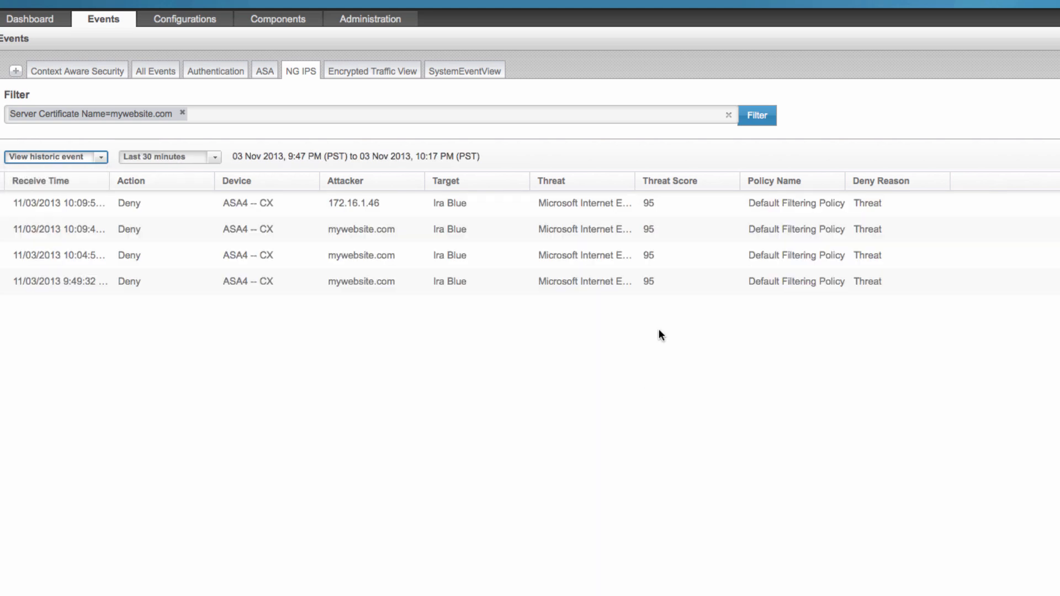
# Examine the details of the second-newest denied NG IPS event, highlighting its web reputation and the explanation for the denied HTTP flow.
pyautogui.moveTo(708, 238)
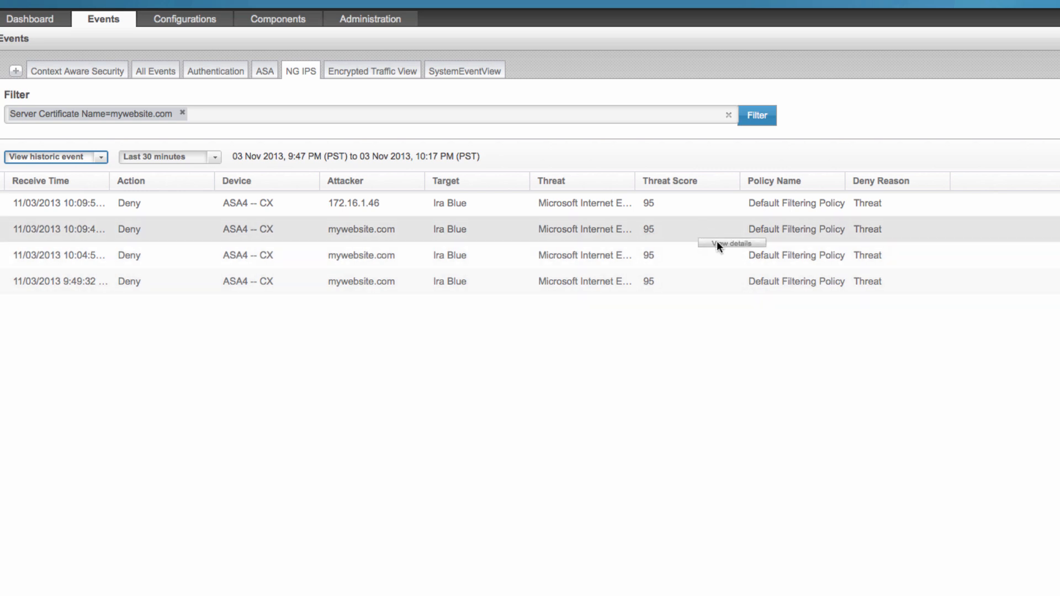
pyautogui.click(718, 244)
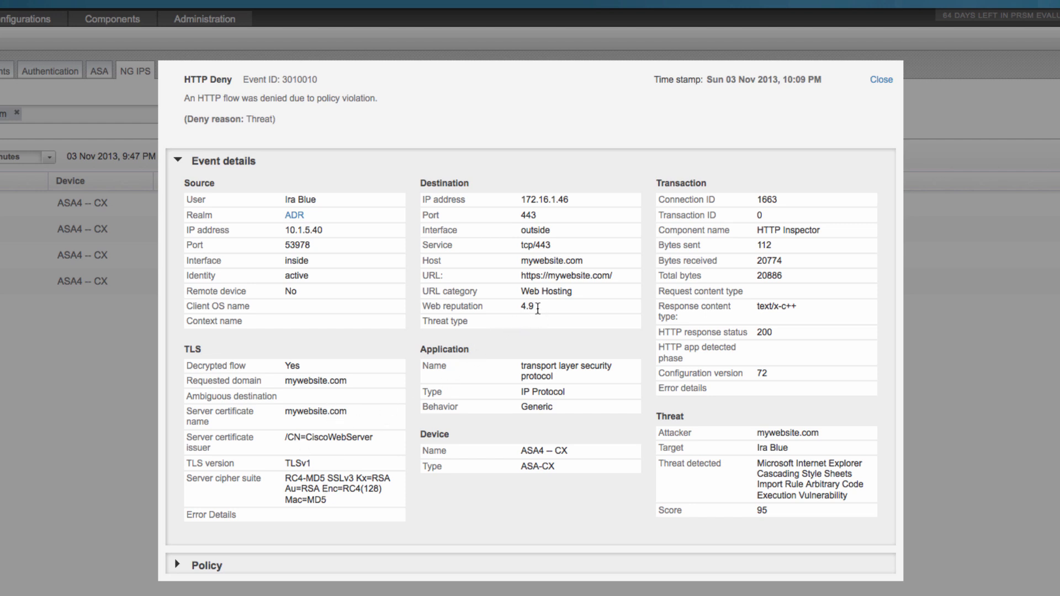
pyautogui.doubleClick(527, 307)
pyautogui.moveTo(389, 101); pyautogui.dragTo(188, 91)
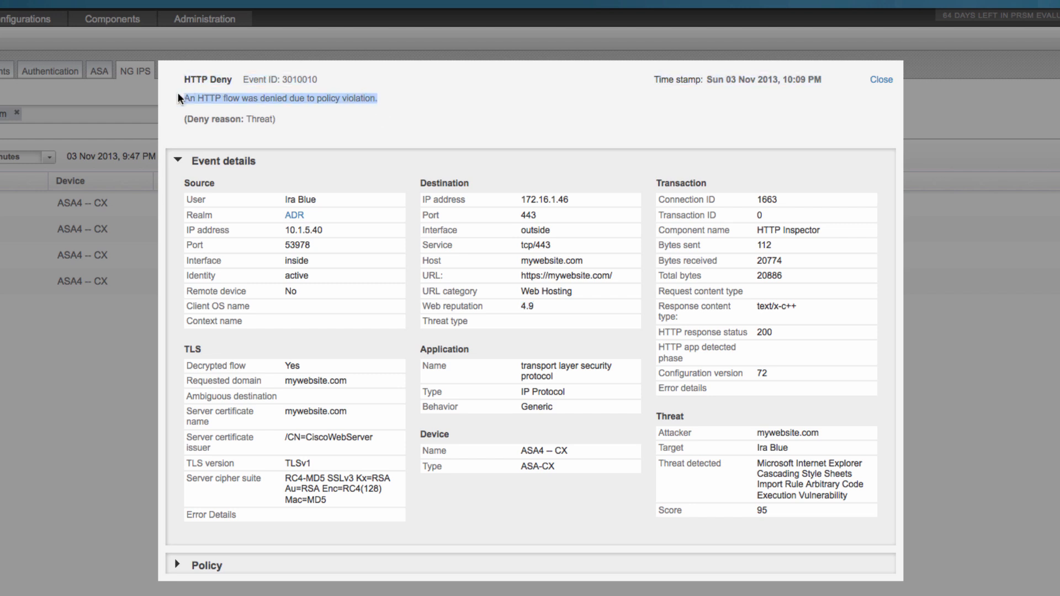